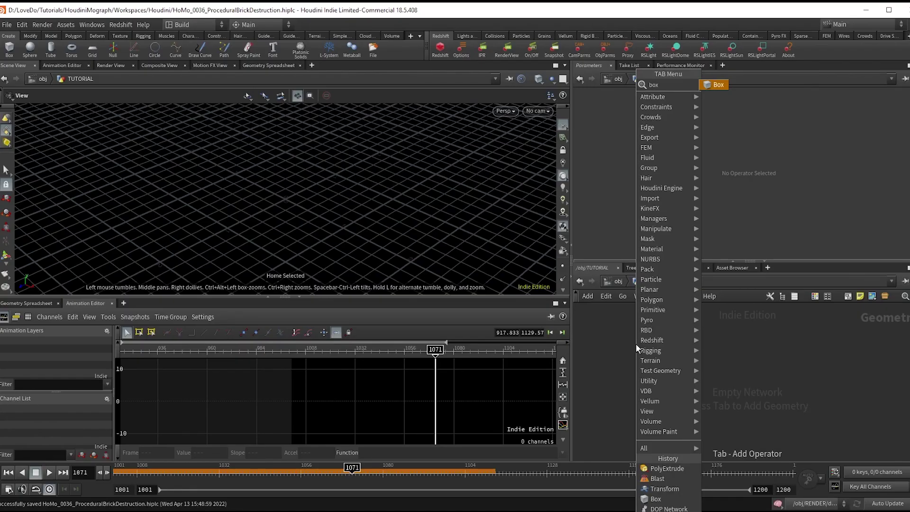
# Add a Box node to the TUTORIAL geometry network
pyautogui.click(636, 343)
pyautogui.click(635, 343)
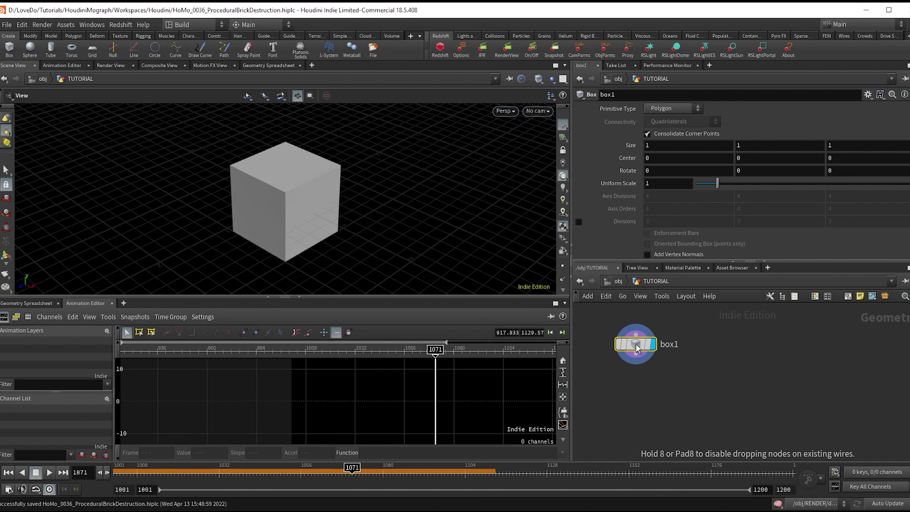
pyautogui.moveTo(637, 348); pyautogui.dragTo(656, 349)
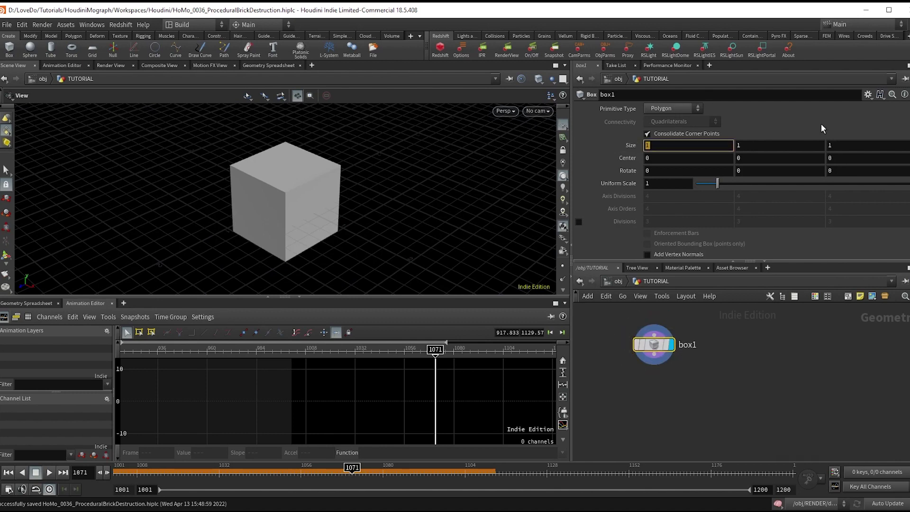
# Set the box's size to .3 by .05 by .12 to give it brick proportions
pyautogui.write('3')
pyautogui.press('Tab')
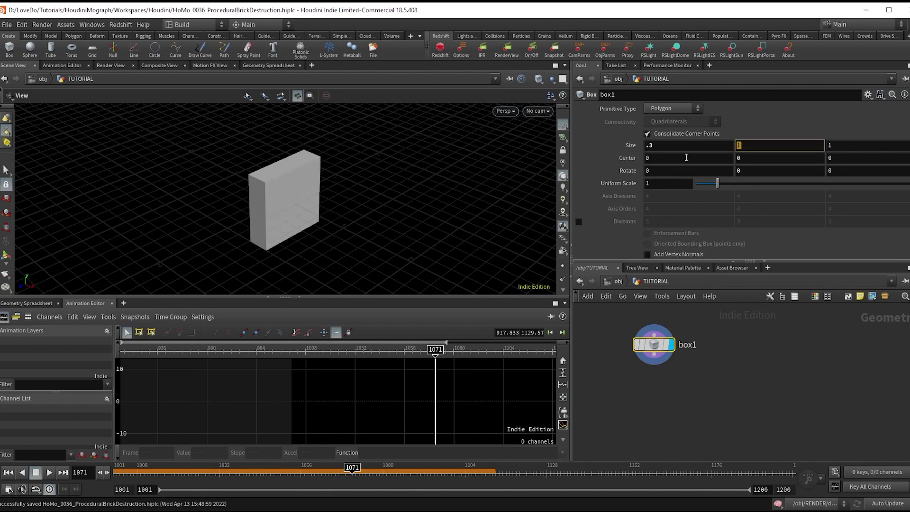
pyautogui.write('.05')
pyautogui.press('Tab')
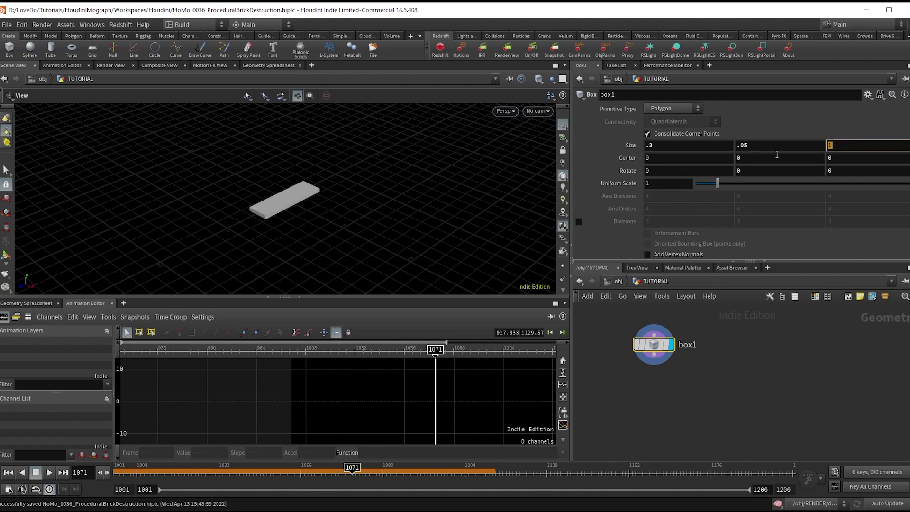
pyautogui.press('Return')
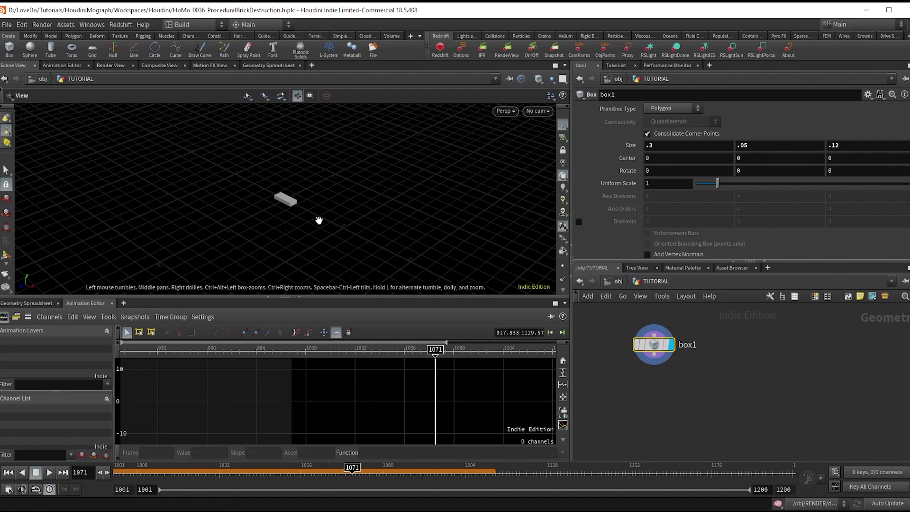
# Drive the box's Y center with a relative reference to its Y size, divided by two: ch("sizey")/2
pyautogui.press('g')
pyautogui.moveTo(319, 220); pyautogui.dragTo(396, 228)
pyautogui.scroll(1, 653, 345)
pyautogui.rightClick(756, 142)
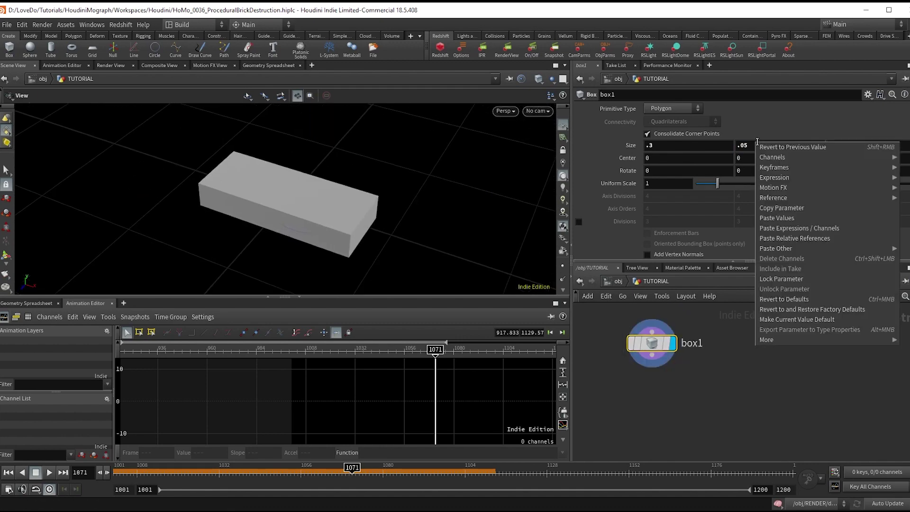
pyautogui.click(780, 209)
pyautogui.rightClick(739, 158)
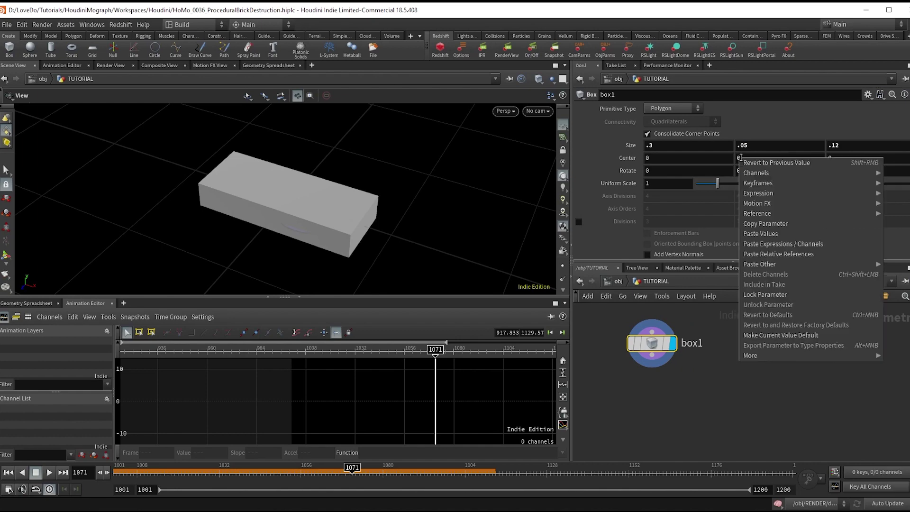
pyautogui.click(787, 254)
pyautogui.moveTo(396, 172)
pyautogui.mouseDown()
pyautogui.moveTo(392, 198)
pyautogui.moveTo(405, 181)
pyautogui.mouseUp()
pyautogui.click(801, 157)
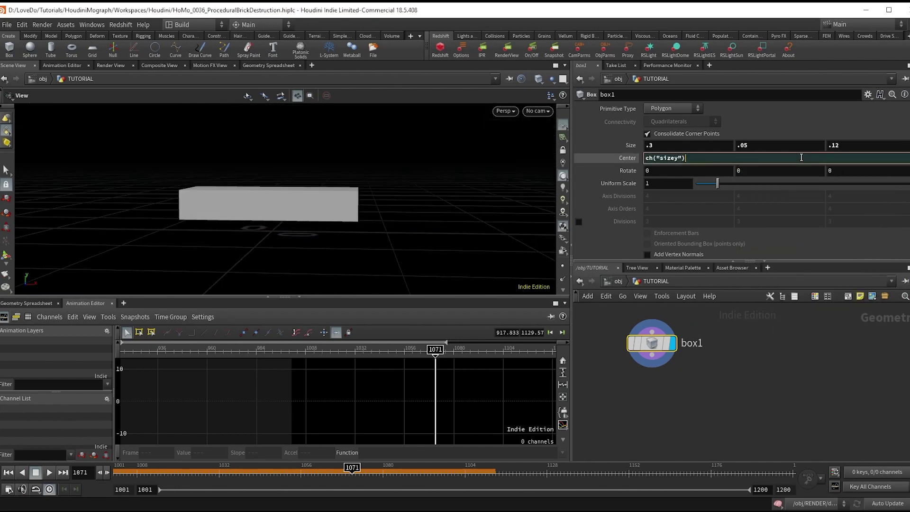
pyautogui.press('Return')
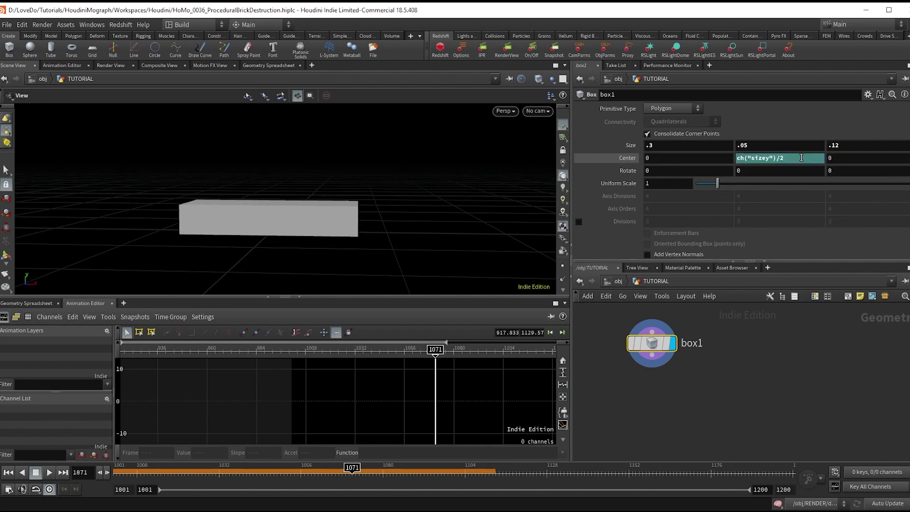
# Add a Grid node beside the box node and display it in the viewport
pyautogui.moveTo(284, 216); pyautogui.dragTo(262, 226)
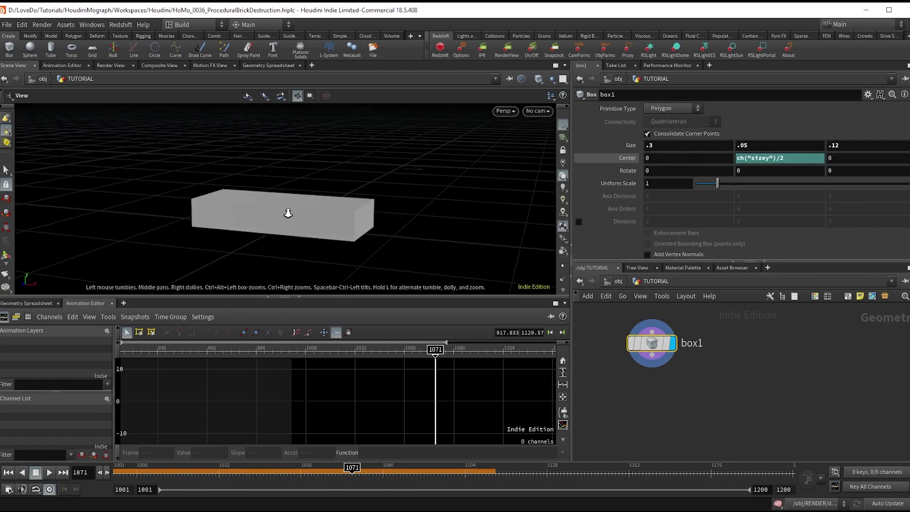
pyautogui.moveTo(288, 213); pyautogui.dragTo(204, 266, button='right')
pyautogui.press('Tab')
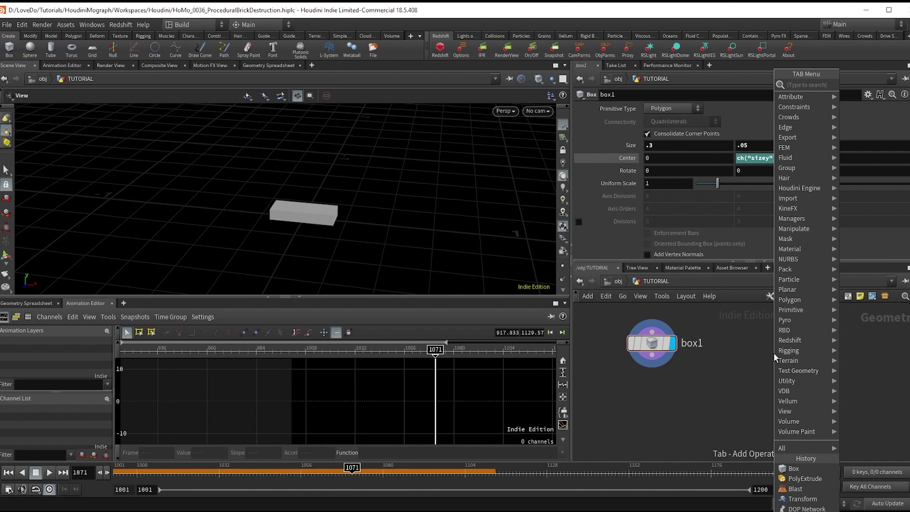
pyautogui.write('grid')
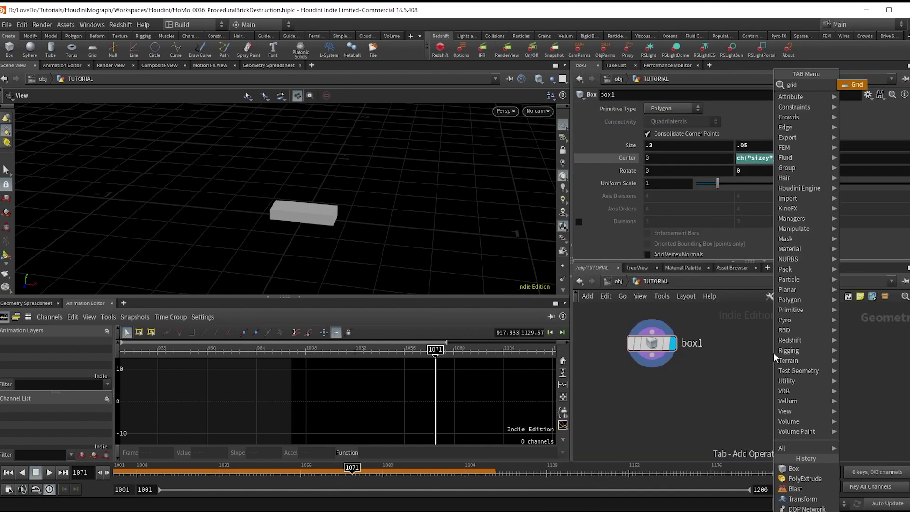
pyautogui.press('Return')
pyautogui.click(806, 344)
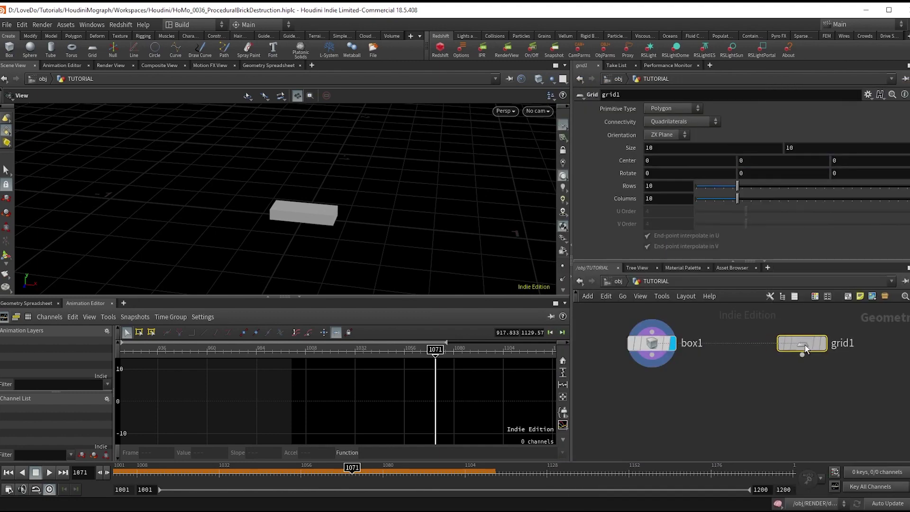
pyautogui.click(830, 343)
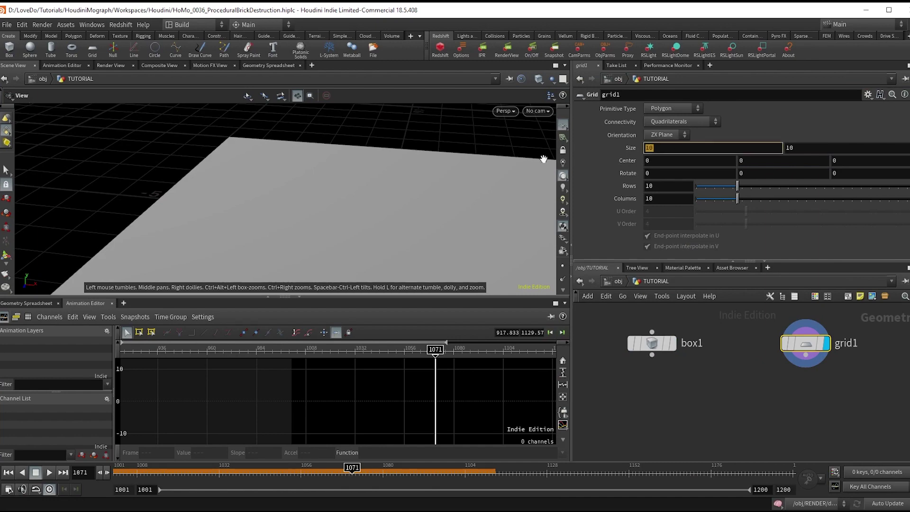
# Set the grid's size to 1.2 by 5
pyautogui.press('Tab')
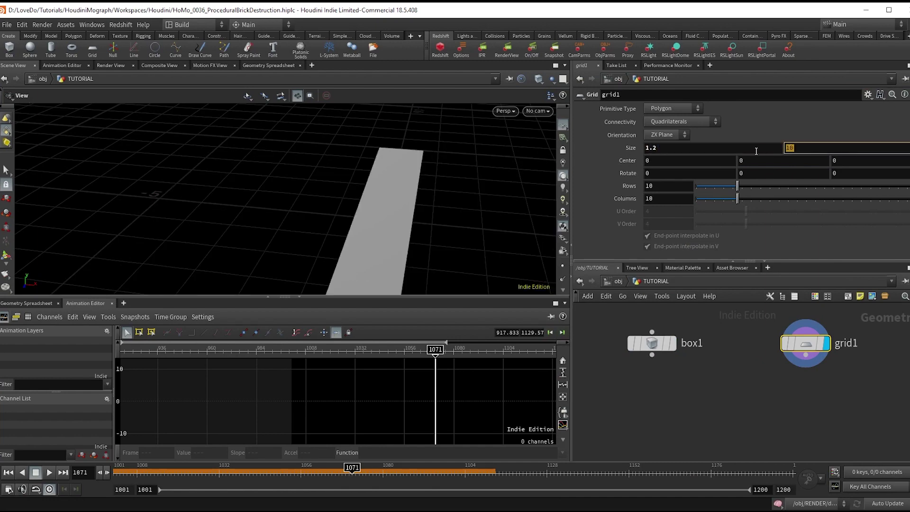
pyautogui.press('Return')
pyautogui.moveTo(332, 258); pyautogui.dragTo(498, 267)
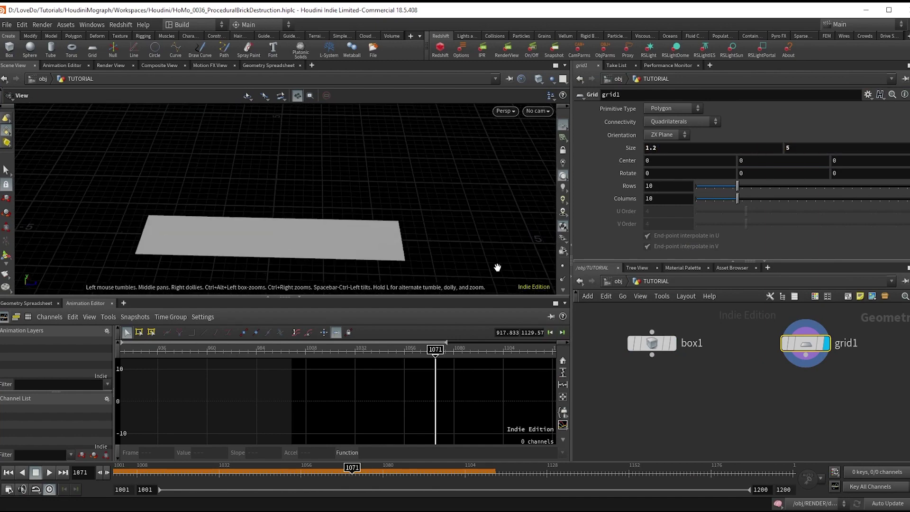
pyautogui.moveTo(271, 220); pyautogui.dragTo(355, 218, button='right')
pyautogui.moveTo(354, 218); pyautogui.dragTo(360, 199)
# Add a Points from Volume node fed by the grid and display its result
pyautogui.press('Tab')
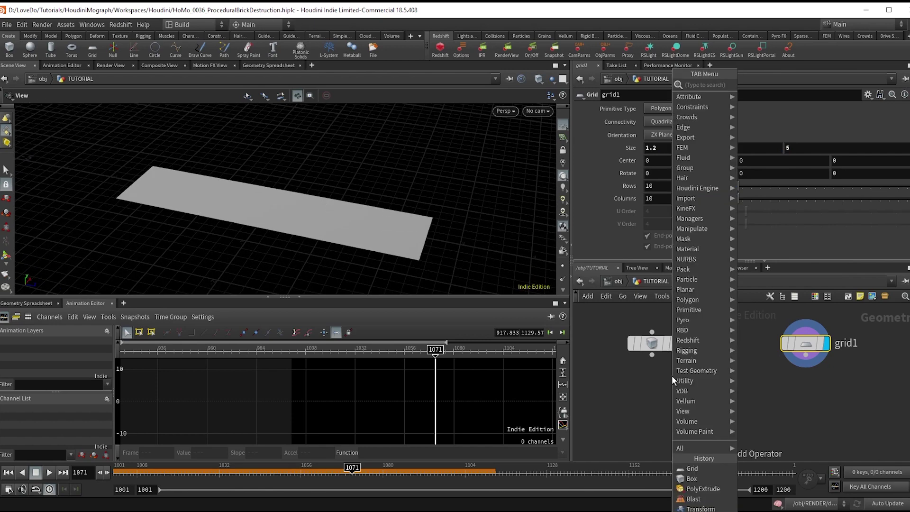
pyautogui.write('poinvol')
pyautogui.press('Return')
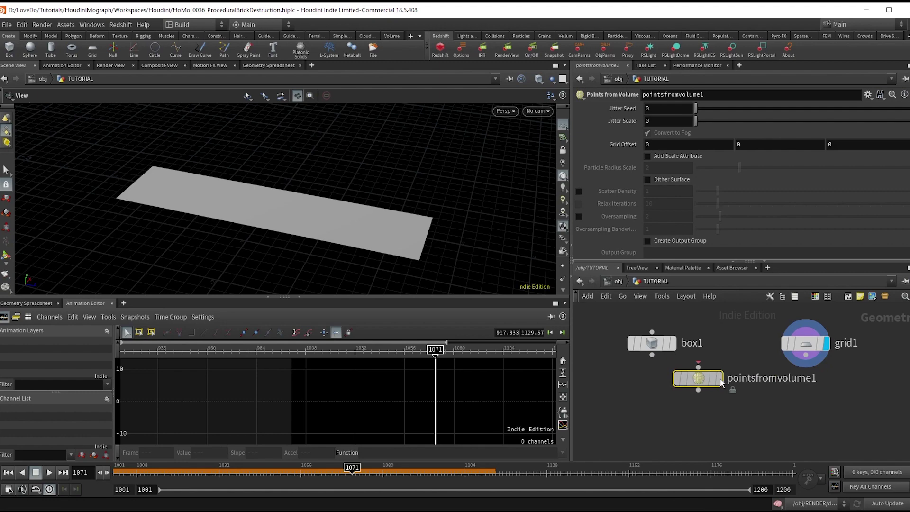
pyautogui.click(808, 374)
pyautogui.click(826, 385)
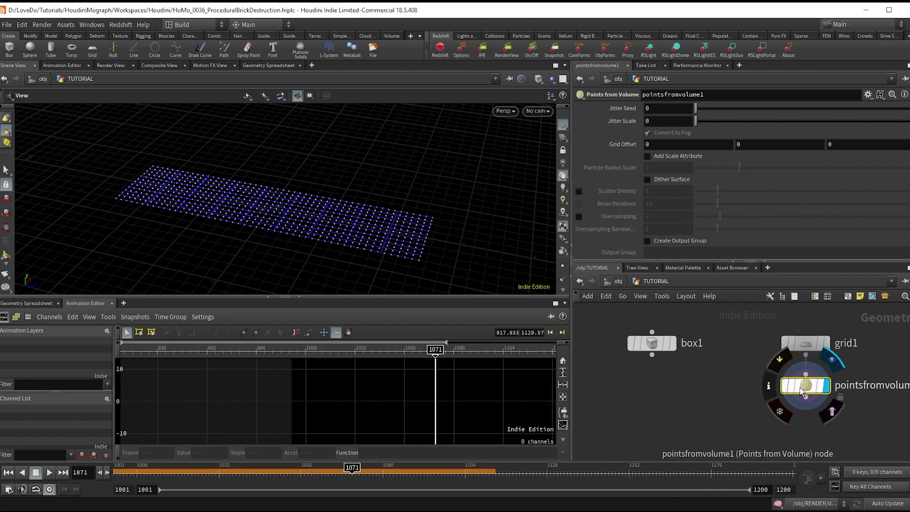
# Set the Points from Volume node to the Tetrahedral point configuration with a point separation of 0.16
pyautogui.scroll(3, 649, 150)
pyautogui.scroll(1, 649, 149)
pyautogui.click(668, 146)
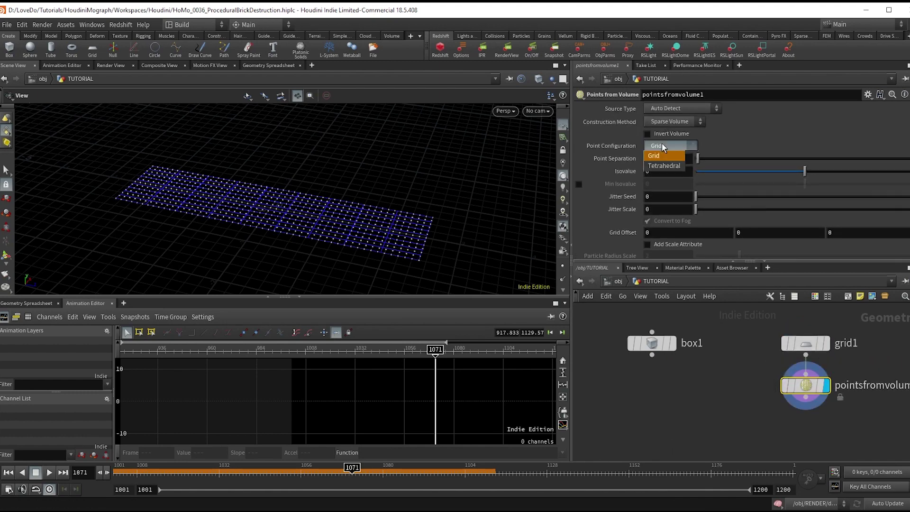
pyautogui.click(663, 157)
pyautogui.moveTo(265, 222); pyautogui.dragTo(235, 237)
pyautogui.scroll(5, 235, 237)
pyautogui.hotkey('ctrl', 'z')
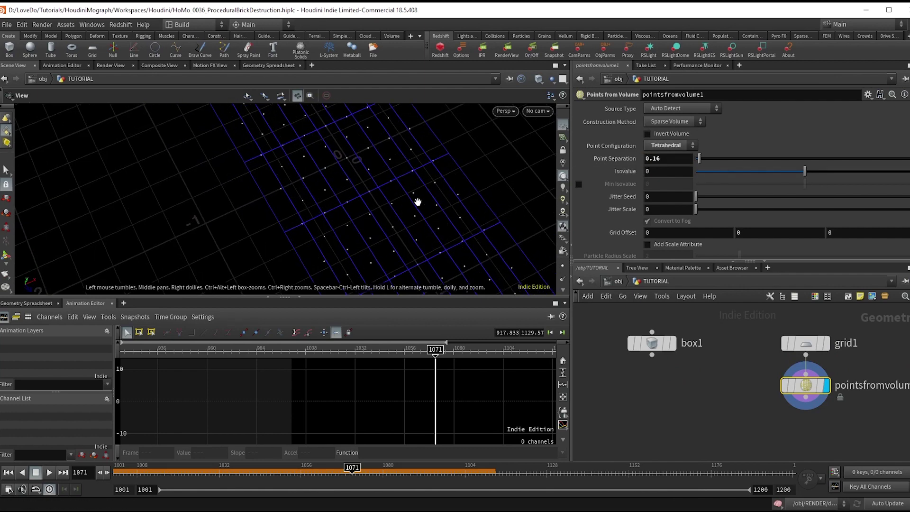
# Add a Copy to Points node that copies the box onto the Points from Volume output, and display it
pyautogui.moveTo(419, 230); pyautogui.dragTo(467, 195)
pyautogui.scroll(-3, 468, 194)
pyautogui.scroll(-2, 649, 351)
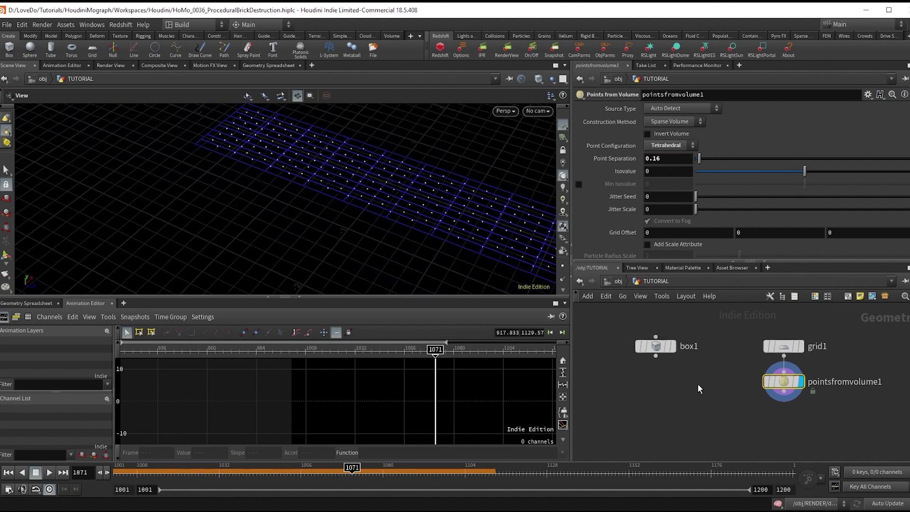
pyautogui.press('Tab')
pyautogui.write('copt')
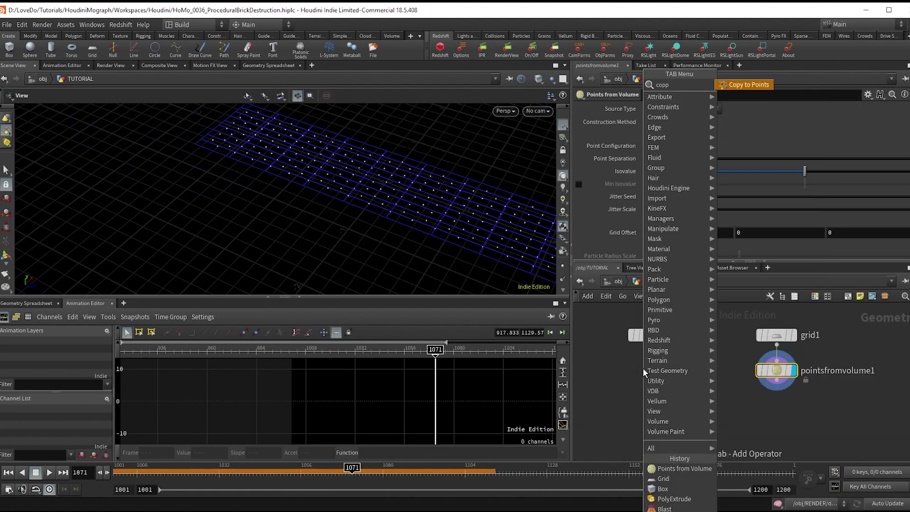
pyautogui.press('Return')
pyautogui.click(643, 369)
pyautogui.click(651, 366)
pyautogui.click(775, 380)
pyautogui.click(659, 376)
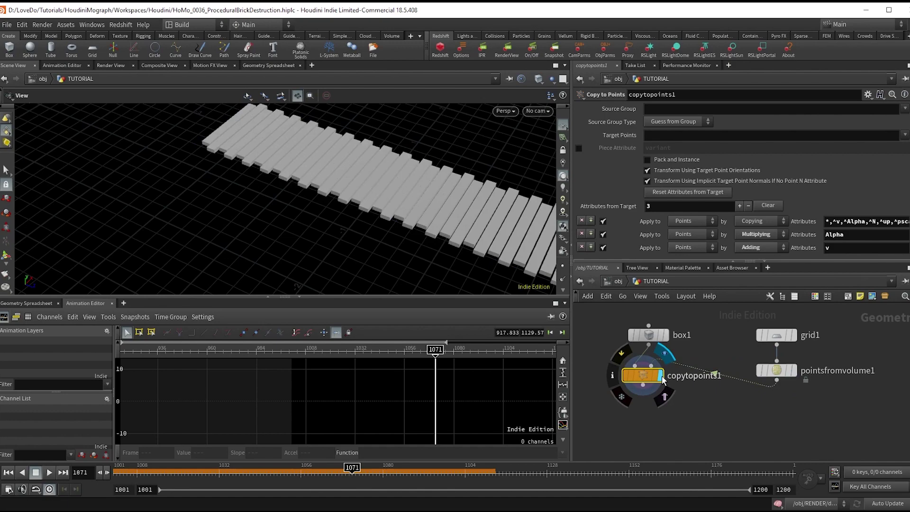
pyautogui.moveTo(642, 376); pyautogui.dragTo(649, 419)
# Examine the copied bricks in wireframe and shaded display, checking how neighbouring bricks overlap
pyautogui.moveTo(421, 229); pyautogui.dragTo(325, 228)
pyautogui.press('w')
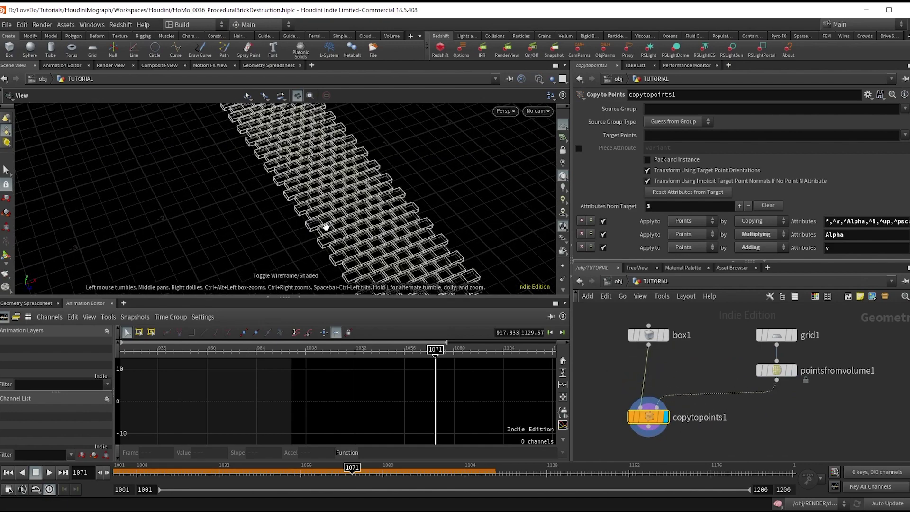
pyautogui.moveTo(325, 227); pyautogui.dragTo(535, 204, button='right')
pyautogui.moveTo(341, 211); pyautogui.dragTo(360, 237)
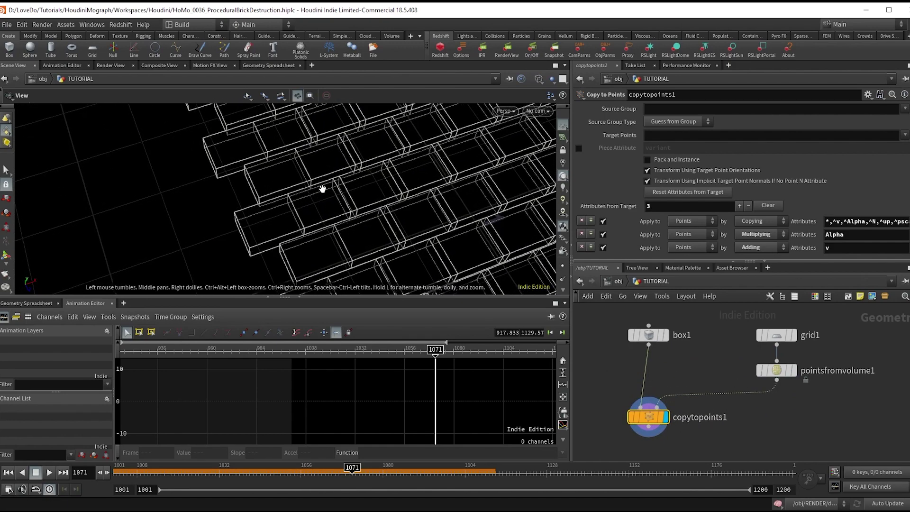
pyautogui.moveTo(302, 207)
pyautogui.mouseDown()
pyautogui.moveTo(266, 203)
pyautogui.moveTo(231, 168)
pyautogui.moveTo(282, 207)
pyautogui.moveTo(376, 189)
pyautogui.mouseUp()
pyautogui.press('w')
pyautogui.moveTo(376, 188); pyautogui.dragTo(351, 203, button='right')
pyautogui.moveTo(351, 203)
pyautogui.mouseDown()
pyautogui.moveTo(392, 237)
pyautogui.moveTo(280, 242)
pyautogui.moveTo(285, 233)
pyautogui.mouseUp()
pyautogui.press('w')
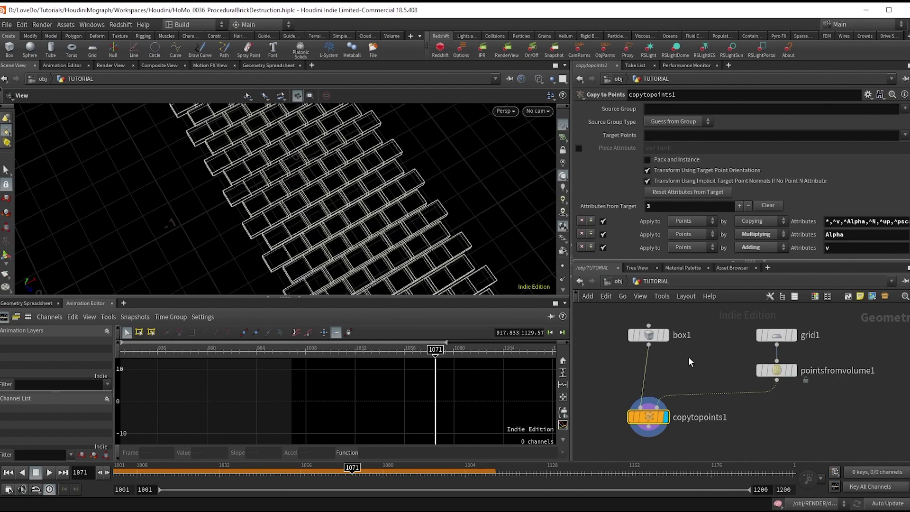
pyautogui.moveTo(339, 267); pyautogui.dragTo(342, 231, button='middle')
pyautogui.press('w')
pyautogui.moveTo(344, 265); pyautogui.dragTo(282, 238, button='right')
pyautogui.moveTo(282, 237); pyautogui.dragTo(317, 207)
pyautogui.moveTo(316, 207); pyautogui.dragTo(301, 254, button='middle')
pyautogui.moveTo(301, 254); pyautogui.dragTo(323, 241)
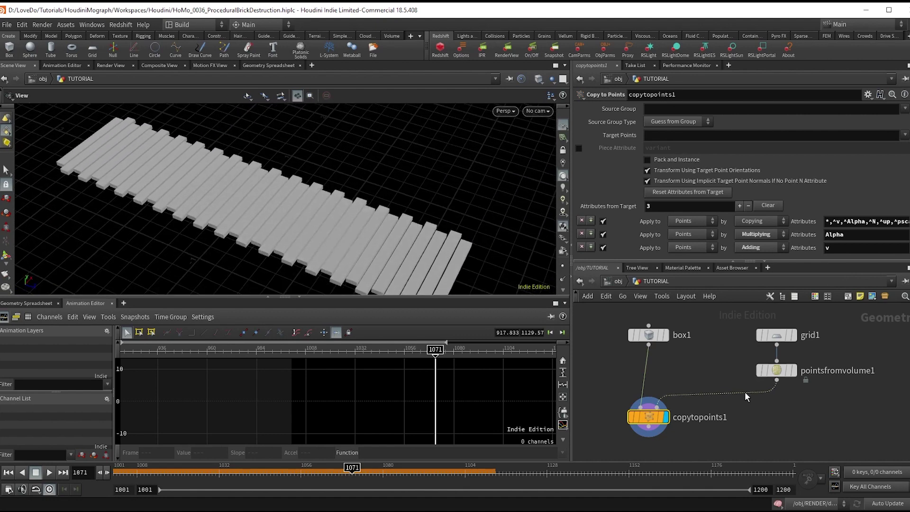
# Insert a Transform node between the Points from Volume and Copy to Points nodes
pyautogui.press('Tab')
pyautogui.write('tran')
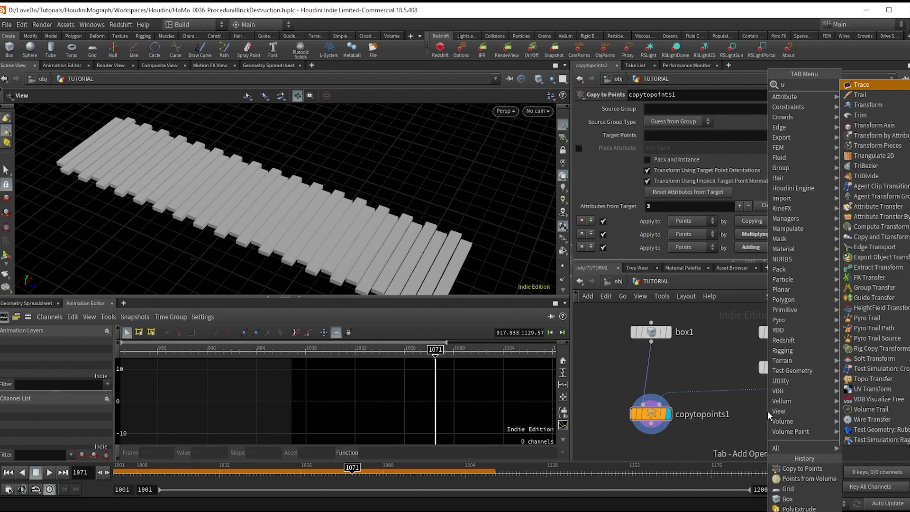
pyautogui.press('Return')
pyautogui.click(780, 408)
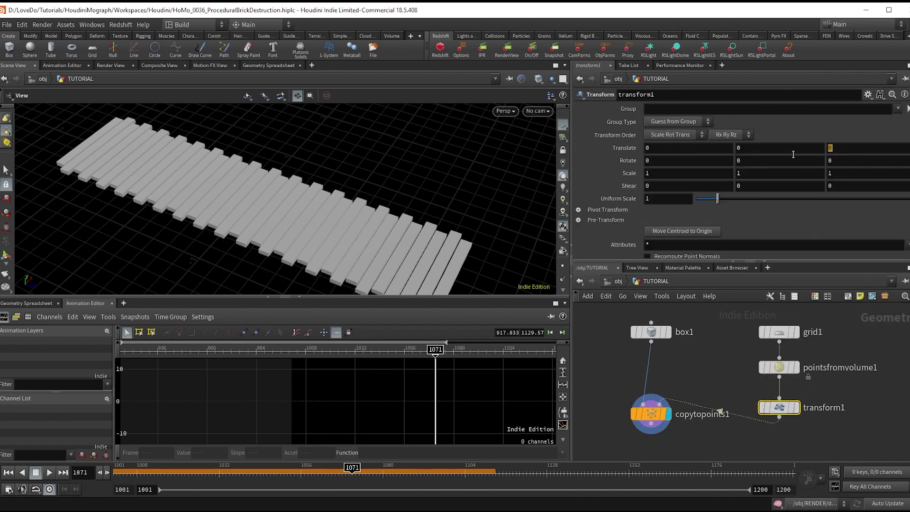
pyautogui.write('1')
pyautogui.press('Return')
pyautogui.hotkey('ctrl', 'z')
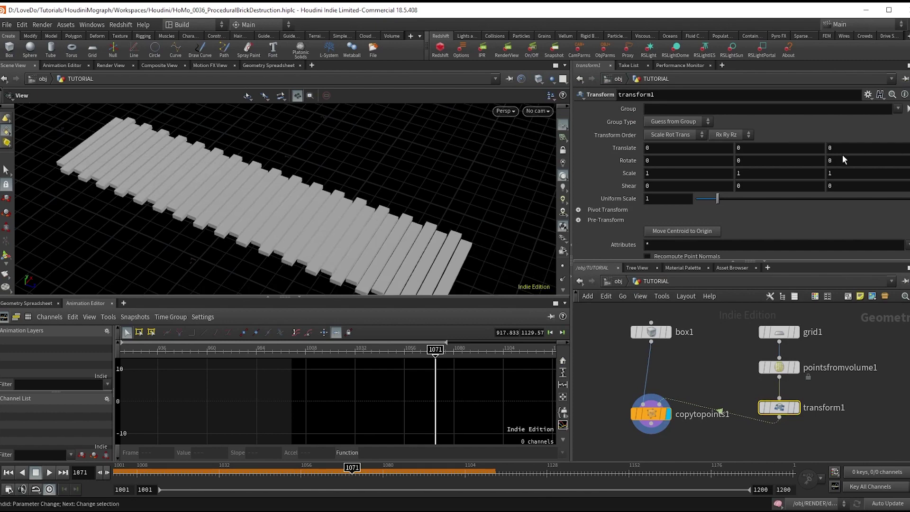
# Try a Z scale of 2 on the Transform node and undo it
pyautogui.click(838, 174)
pyautogui.write('2')
pyautogui.press('Return')
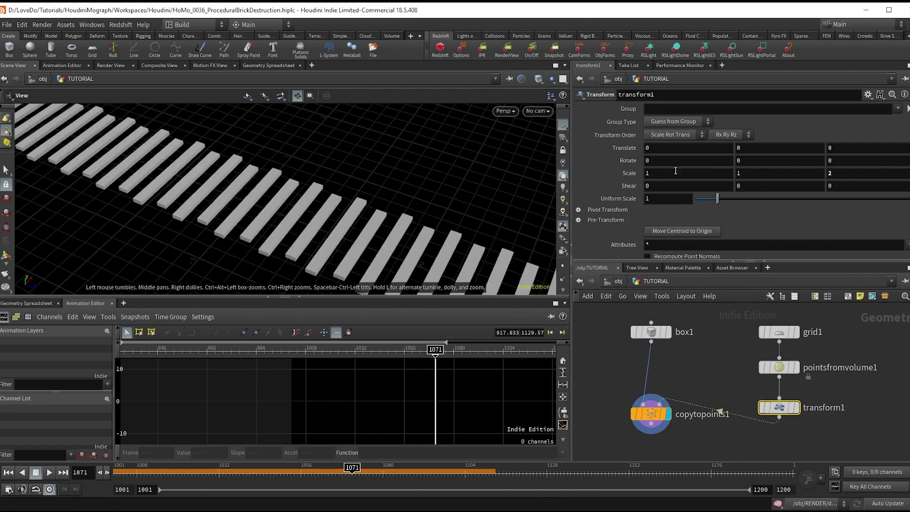
pyautogui.hotkey('ctrl', 'z')
# Set the Transform node's X scale to 2 to spread the brick points apart
pyautogui.moveTo(649, 173); pyautogui.dragTo(530, 193)
pyautogui.write('2')
pyautogui.press('Return')
pyautogui.moveTo(393, 228); pyautogui.dragTo(354, 227)
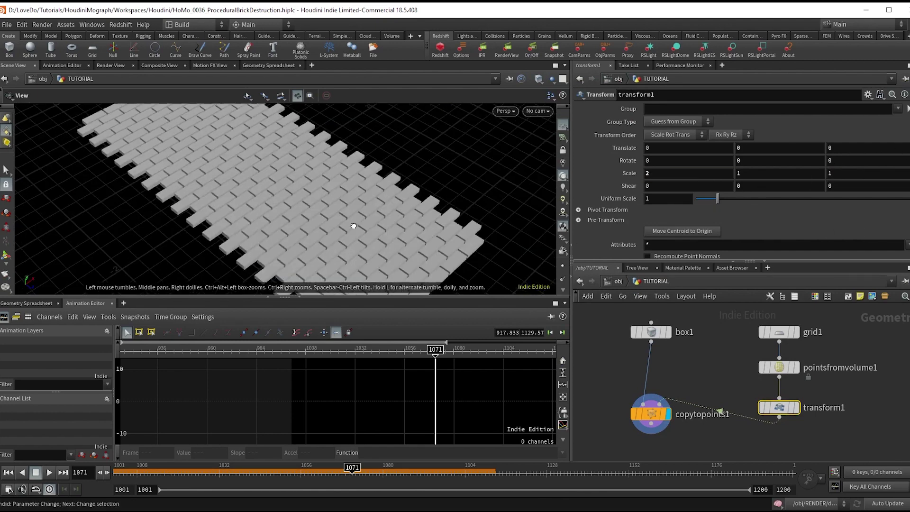
# Examine the brick layout from several angles, checking the gaps between neighbouring bricks
pyautogui.moveTo(353, 226); pyautogui.dragTo(252, 211, button='right')
pyautogui.moveTo(360, 247); pyautogui.dragTo(381, 252)
pyautogui.scroll(-1, 655, 412)
pyautogui.moveTo(655, 412); pyautogui.dragTo(653, 431)
pyautogui.moveTo(669, 403); pyautogui.dragTo(681, 374, button='middle')
pyautogui.moveTo(355, 219); pyautogui.dragTo(417, 217, button='right')
pyautogui.moveTo(237, 213); pyautogui.dragTo(503, 207, button='right')
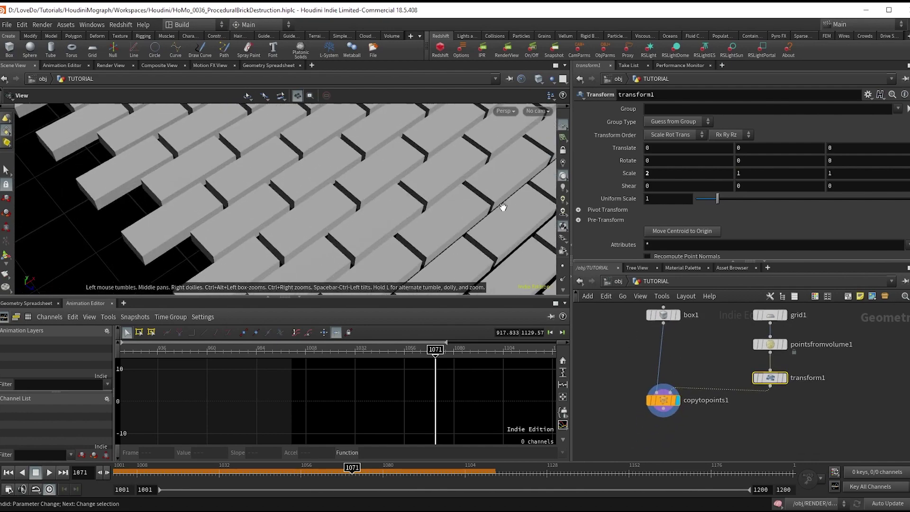
pyautogui.moveTo(335, 202); pyautogui.dragTo(294, 271, button='middle')
pyautogui.moveTo(294, 270)
pyautogui.mouseDown()
pyautogui.moveTo(463, 185)
pyautogui.moveTo(308, 258)
pyautogui.mouseUp()
pyautogui.moveTo(467, 279); pyautogui.dragTo(379, 292, button='right')
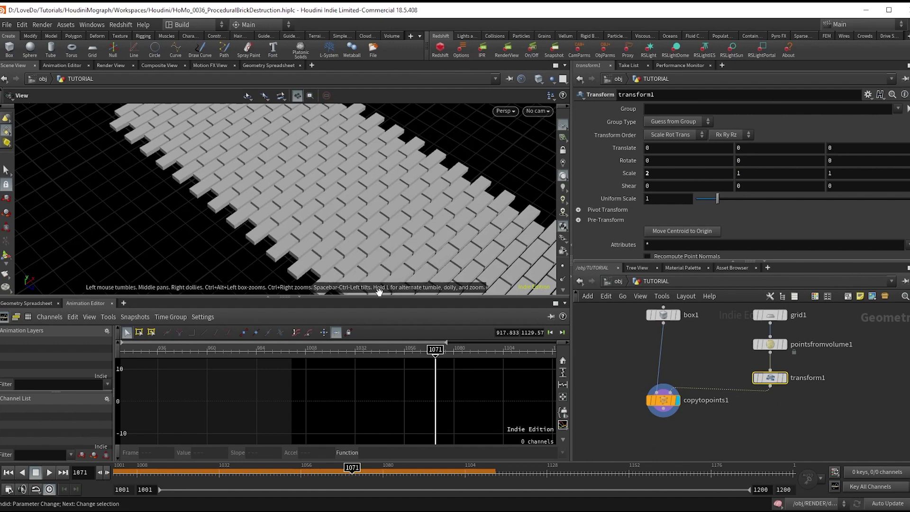
# Review the grid's parameters and examine the staggered brick layout up close and from several angles
pyautogui.scroll(2, 788, 405)
pyautogui.click(760, 325)
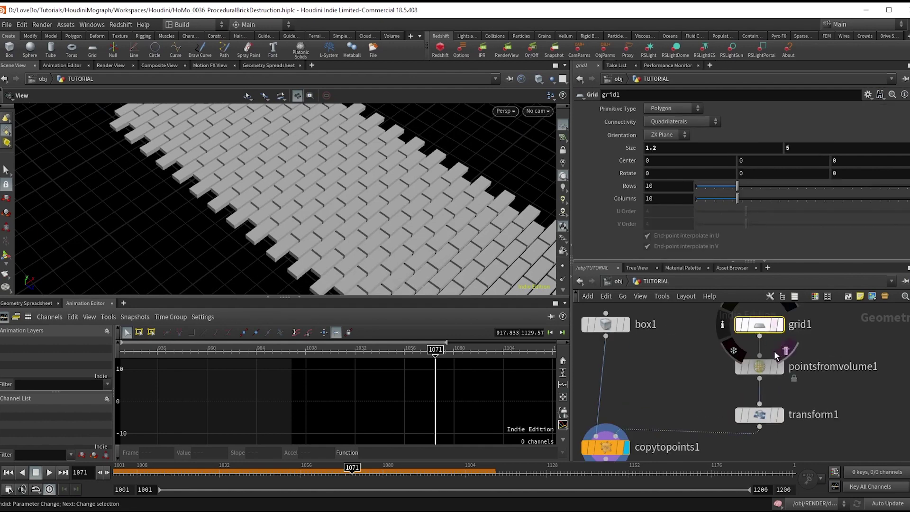
pyautogui.scroll(-2, 694, 396)
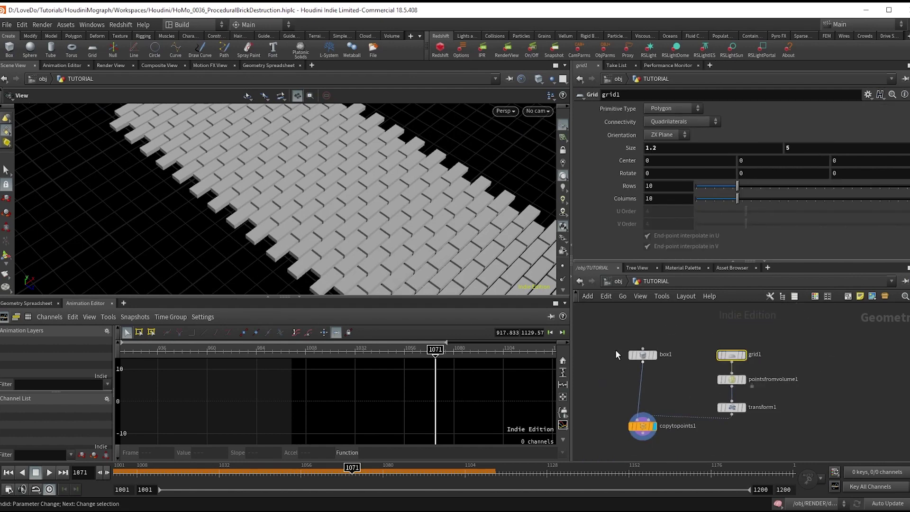
pyautogui.moveTo(374, 237); pyautogui.dragTo(370, 214)
pyautogui.scroll(6, 367, 217)
pyautogui.moveTo(693, 420); pyautogui.dragTo(714, 385, button='middle')
pyautogui.scroll(1, 713, 385)
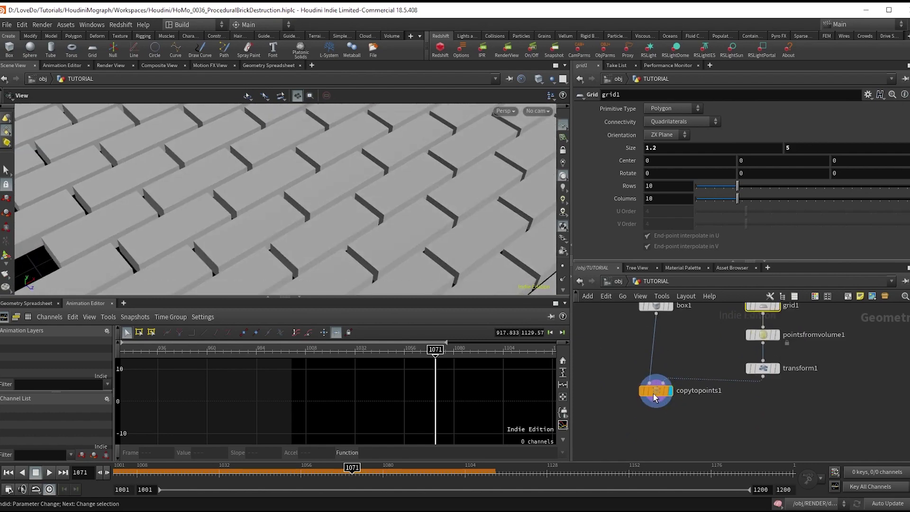
pyautogui.moveTo(655, 392); pyautogui.dragTo(655, 395)
pyautogui.scroll(-5, 374, 203)
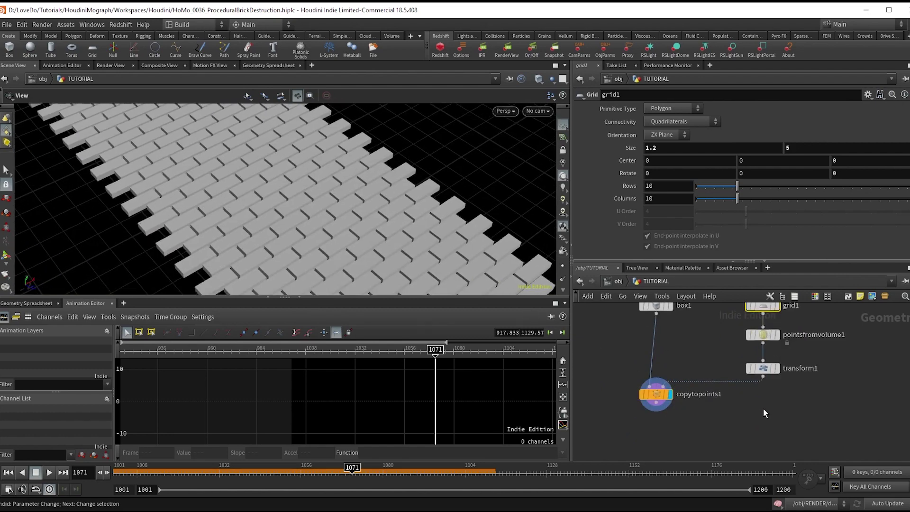
pyautogui.moveTo(763, 412); pyautogui.dragTo(737, 401, button='middle')
pyautogui.moveTo(374, 213); pyautogui.dragTo(349, 218)
pyautogui.moveTo(687, 422); pyautogui.dragTo(690, 416, button='middle')
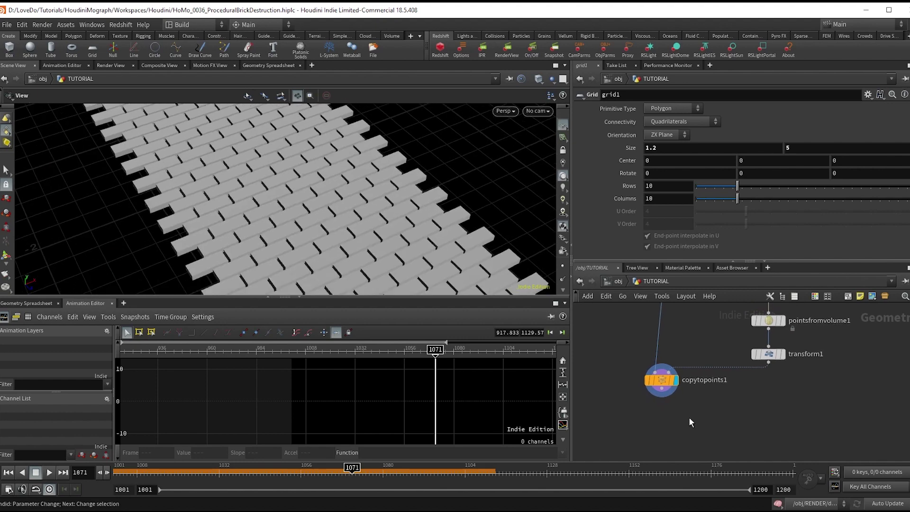
pyautogui.scroll(1, 662, 389)
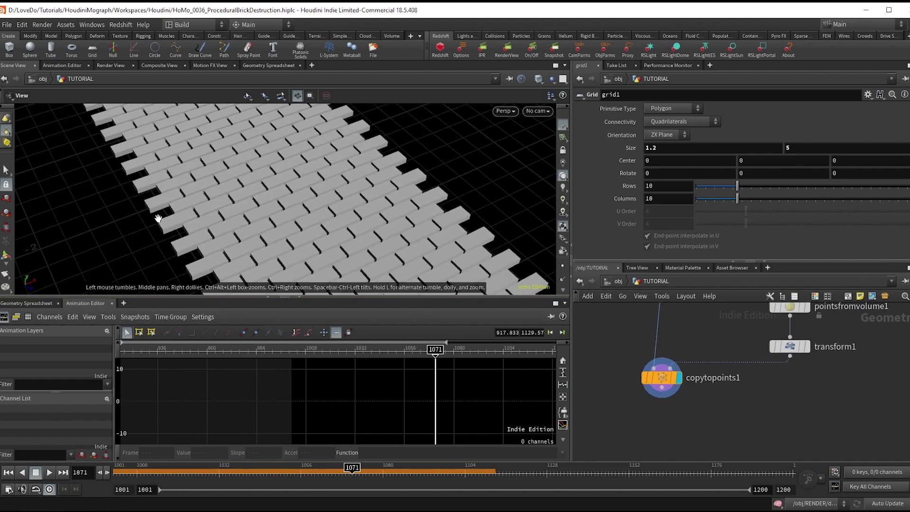
pyautogui.moveTo(158, 218); pyautogui.dragTo(289, 236)
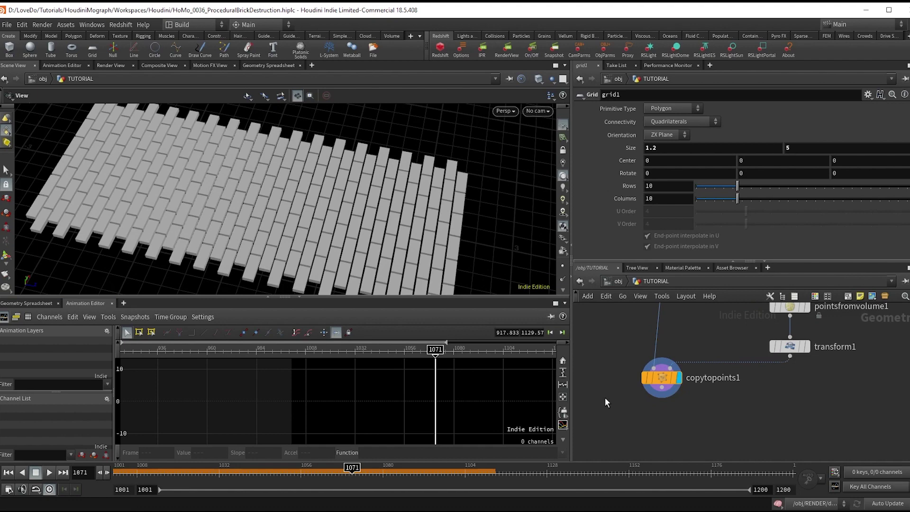
# Add a Boolean node fed by the Copy to Points output as its first input
pyautogui.click(661, 387)
pyautogui.press('Tab')
pyautogui.write('boo')
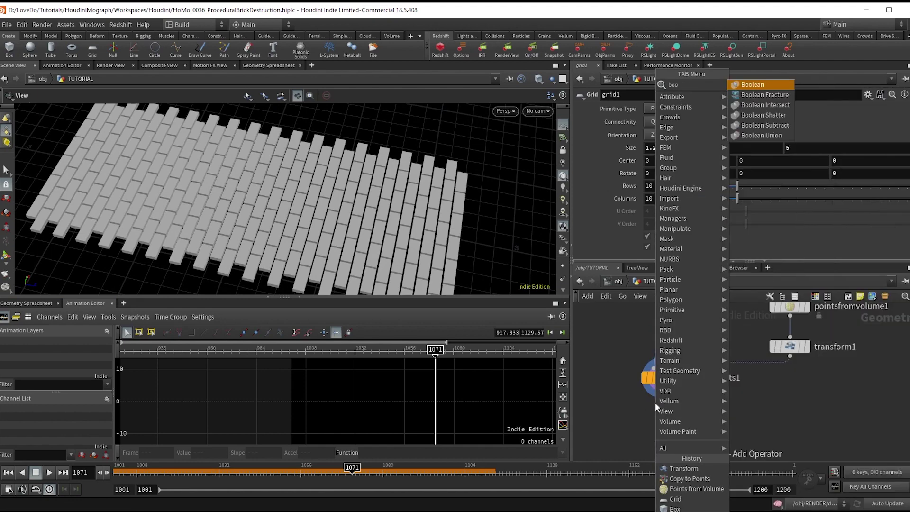
pyautogui.press('Return')
pyautogui.click(656, 404)
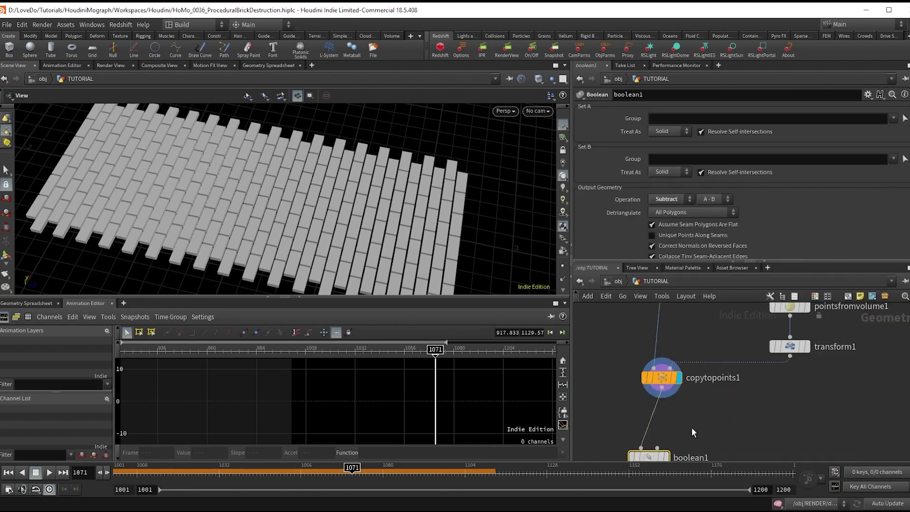
# Add a second Box node beside the Boolean and display it with the copied bricks as a template overlay
pyautogui.press('Tab')
pyautogui.write('box')
pyautogui.press('Return')
pyautogui.click(711, 430)
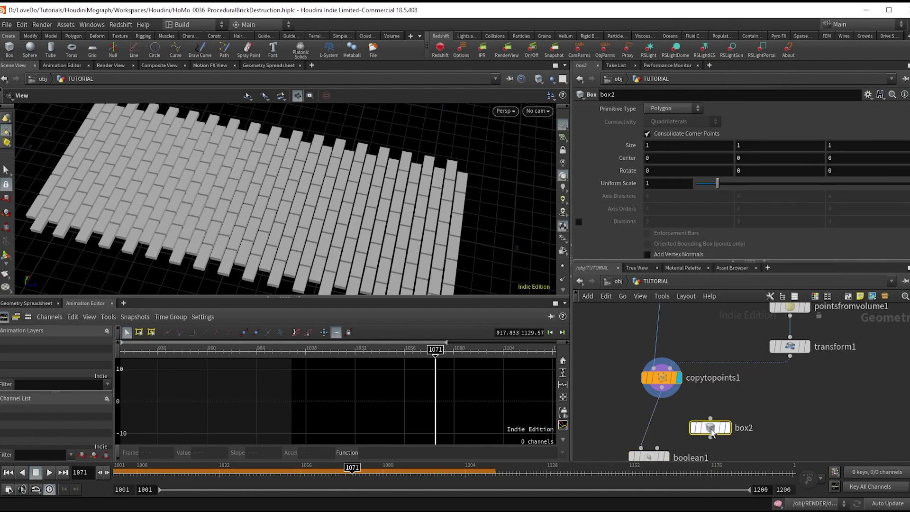
pyautogui.moveTo(760, 421); pyautogui.dragTo(761, 375, button='middle')
pyautogui.click(727, 383)
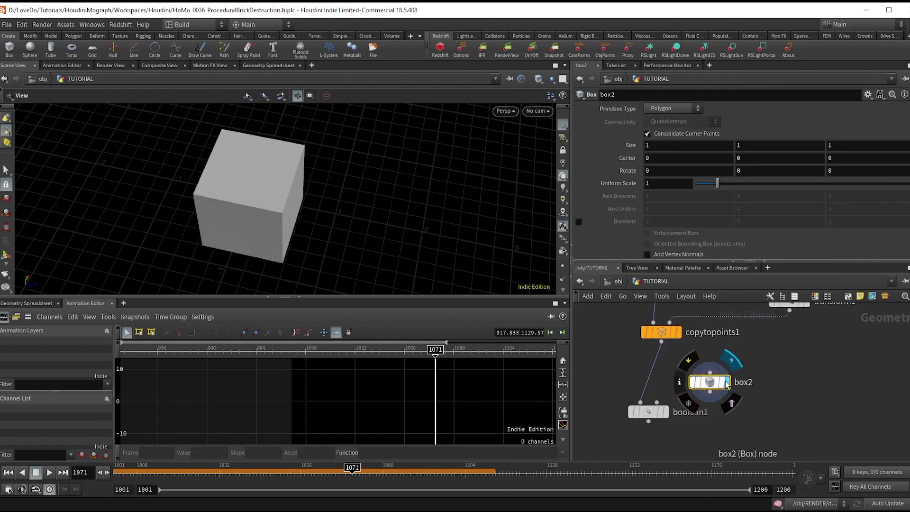
pyautogui.click(676, 334)
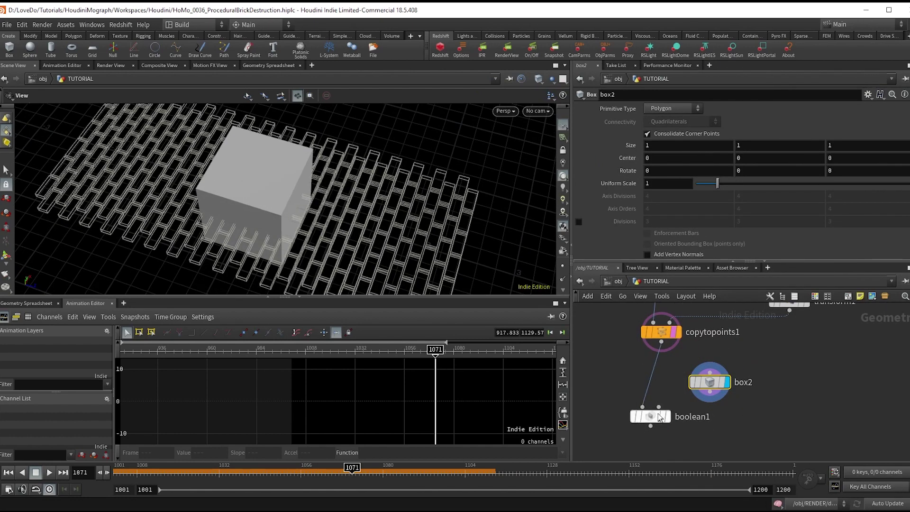
# Link box2's Z size to the grid's second size value with a relative reference, ch("../grid1/sizey")
pyautogui.moveTo(789, 319); pyautogui.dragTo(772, 375, button='middle')
pyautogui.moveTo(811, 337); pyautogui.dragTo(793, 378, button='middle')
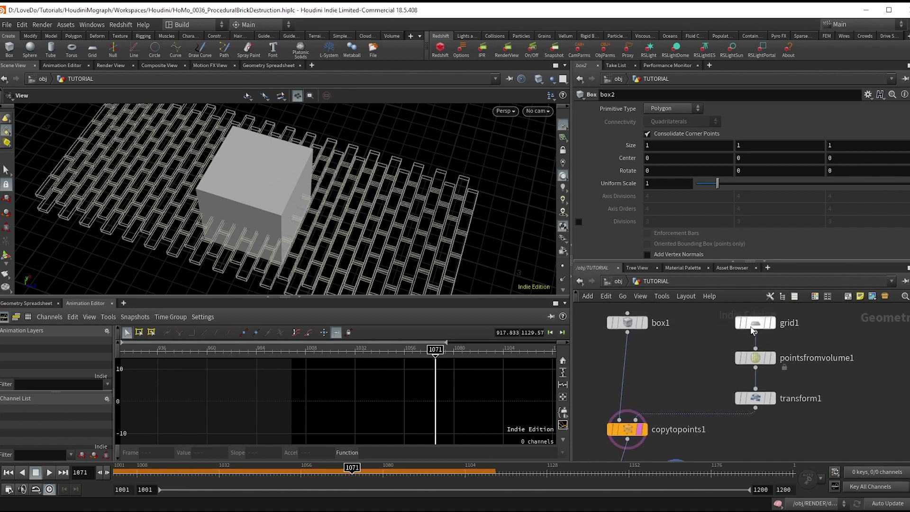
pyautogui.click(754, 324)
pyautogui.rightClick(817, 147)
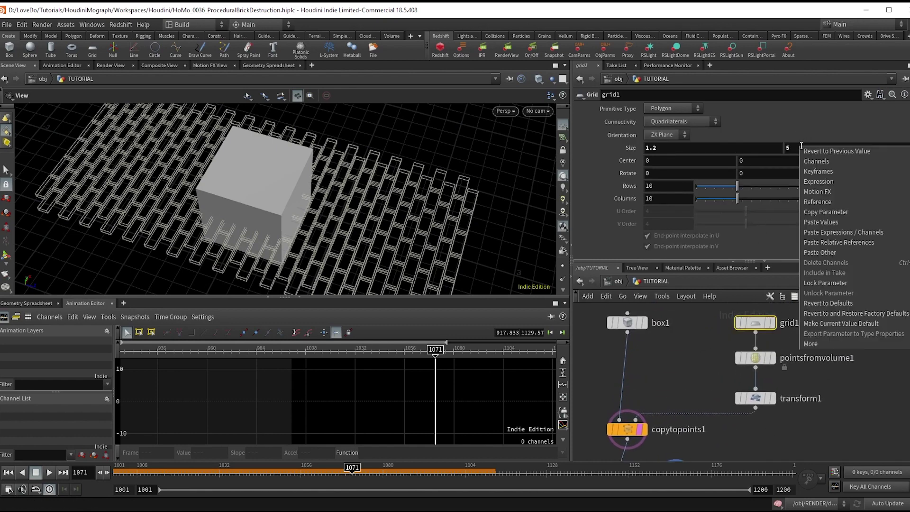
pyautogui.click(823, 212)
pyautogui.moveTo(843, 415); pyautogui.dragTo(856, 336, button='middle')
pyautogui.click(693, 399)
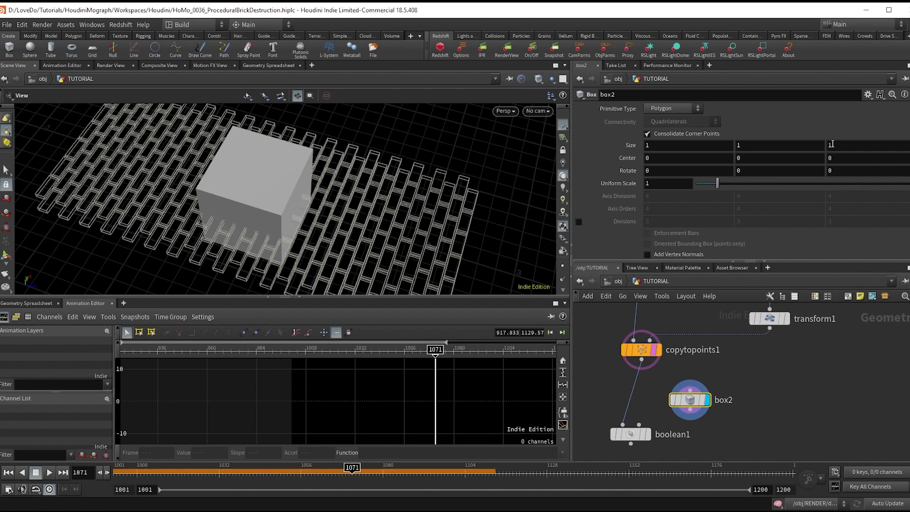
pyautogui.rightClick(837, 148)
pyautogui.click(853, 239)
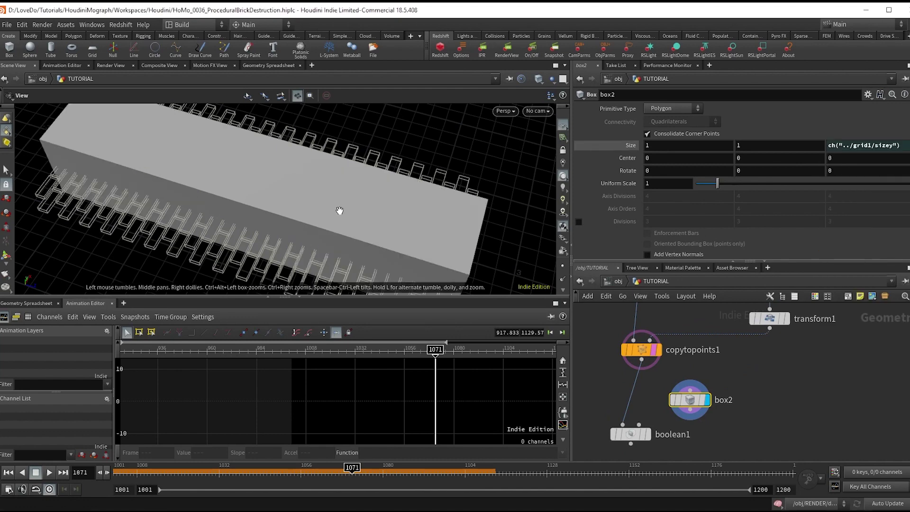
pyautogui.moveTo(340, 179); pyautogui.dragTo(386, 236, button='right')
pyautogui.moveTo(386, 236); pyautogui.dragTo(321, 214)
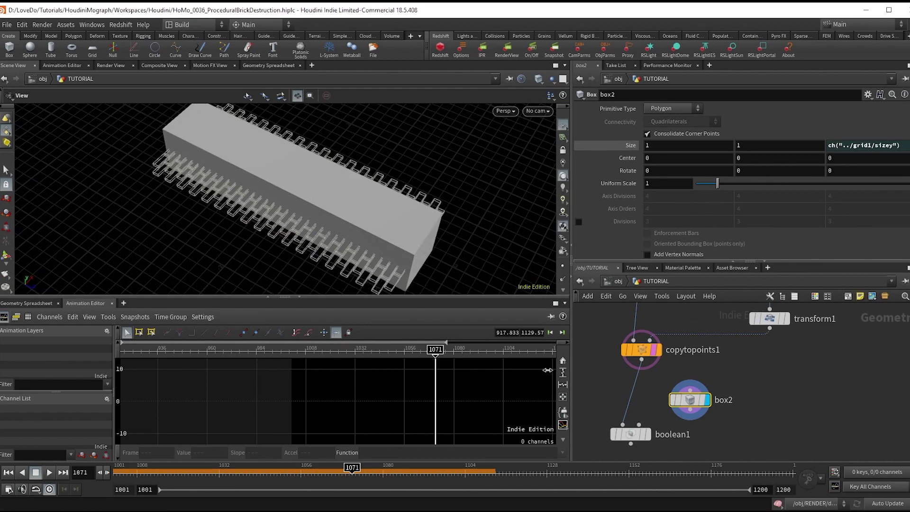
# Wire box2 into the Boolean's Geometry B input, display the Boolean without the brick template, and set its operation to Intersect
pyautogui.moveTo(694, 431); pyautogui.dragTo(708, 407, button='middle')
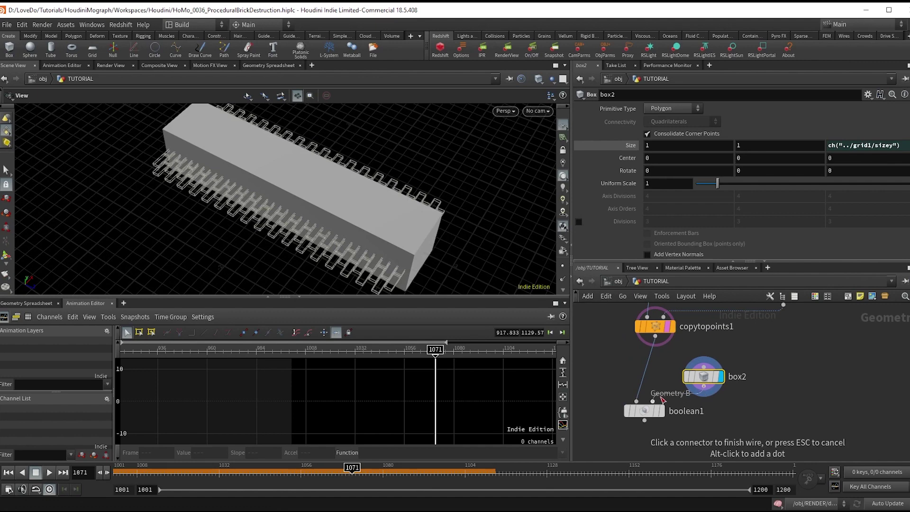
pyautogui.click(667, 327)
pyautogui.click(664, 413)
pyautogui.click(645, 416)
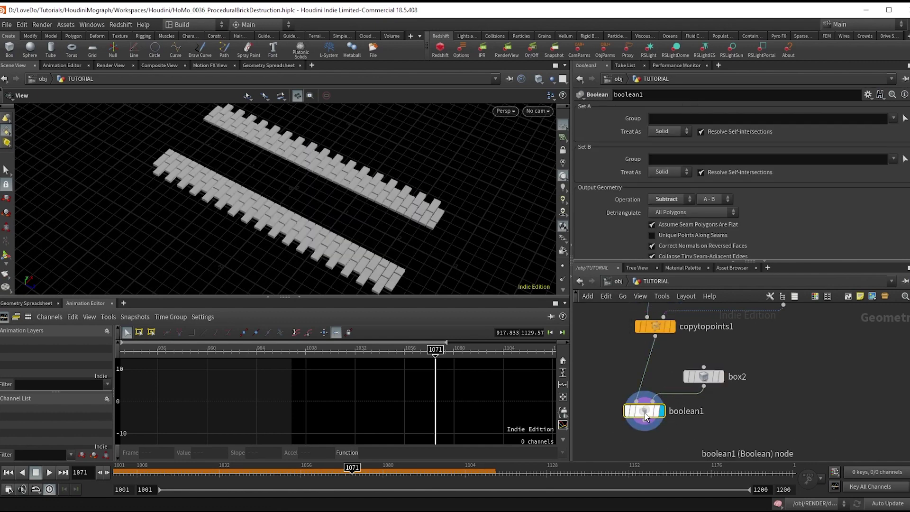
pyautogui.click(667, 200)
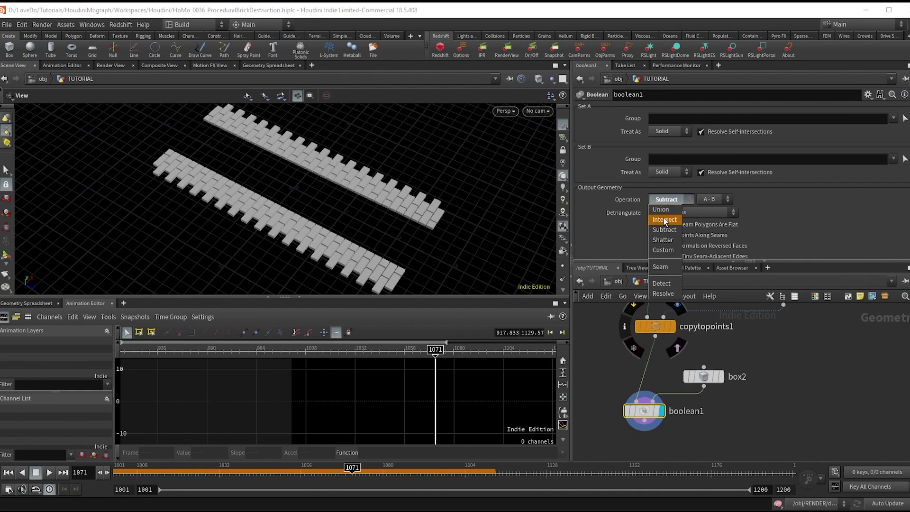
pyautogui.click(663, 219)
# Set box2's X size to 1.9 to widen the trimmed brick surface, and inspect the cut bricks
pyautogui.click(697, 381)
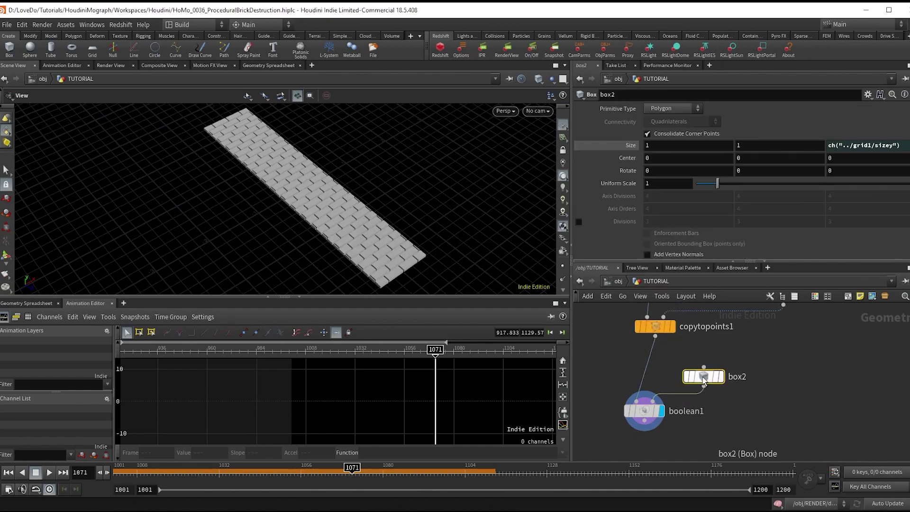
pyautogui.moveTo(280, 215); pyautogui.dragTo(238, 212)
pyautogui.moveTo(238, 211); pyautogui.dragTo(361, 208, button='right')
pyautogui.moveTo(361, 208); pyautogui.dragTo(288, 203)
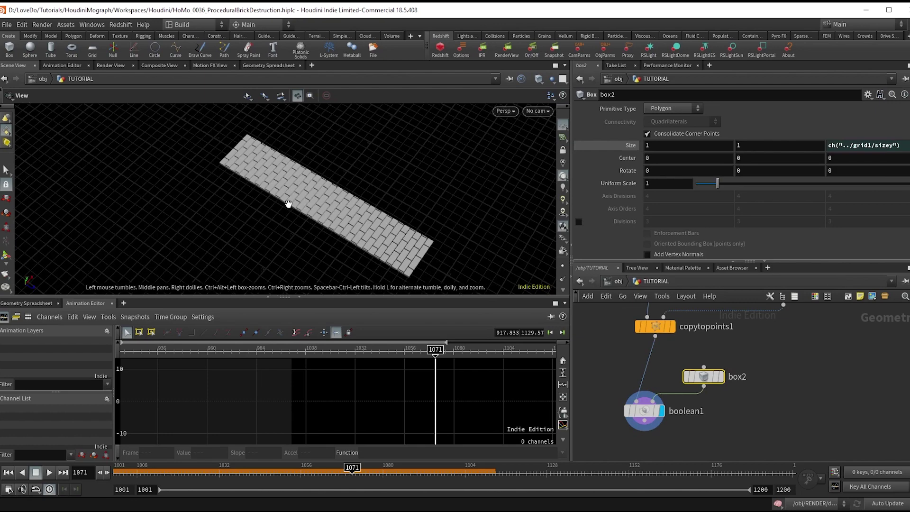
pyautogui.moveTo(686, 142); pyautogui.dragTo(726, 146, button='middle')
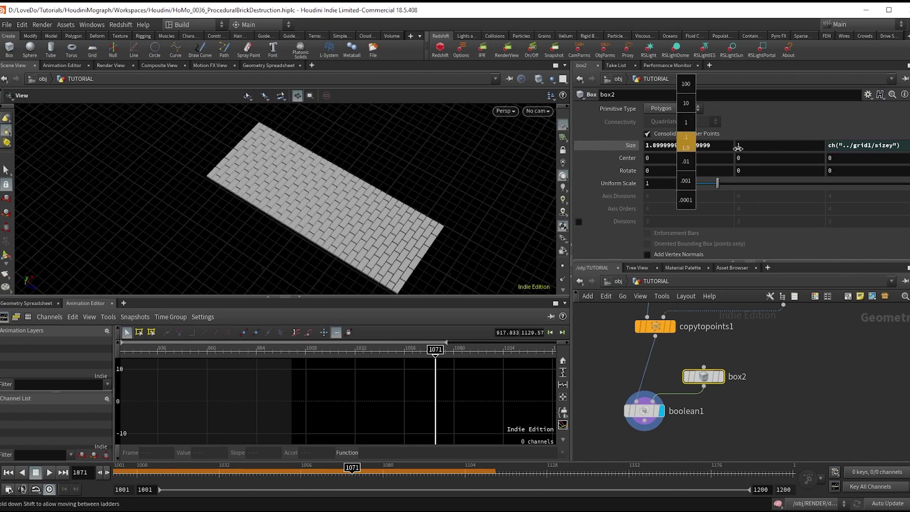
pyautogui.moveTo(738, 149); pyautogui.dragTo(737, 148, button='middle')
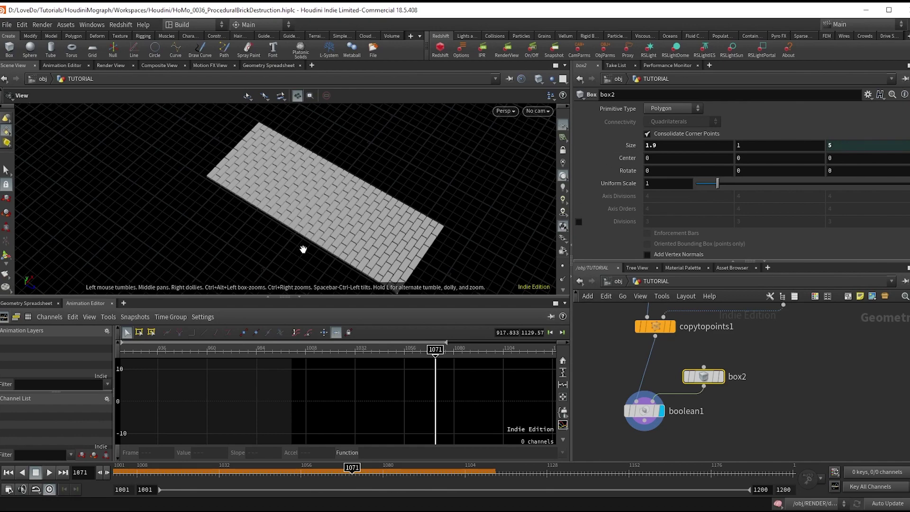
pyautogui.moveTo(304, 249); pyautogui.dragTo(412, 239)
pyautogui.moveTo(626, 416)
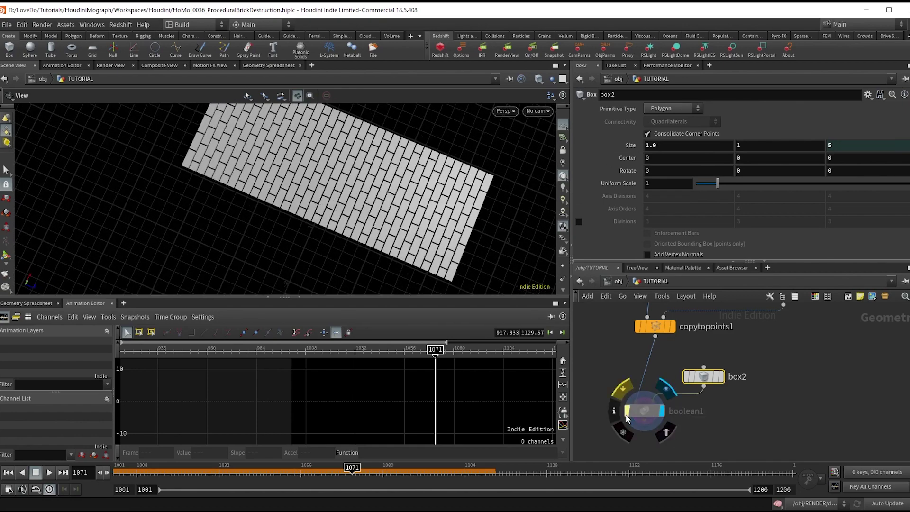
pyautogui.moveTo(379, 189); pyautogui.dragTo(707, 209, button='right')
pyautogui.moveTo(466, 219); pyautogui.dragTo(450, 189)
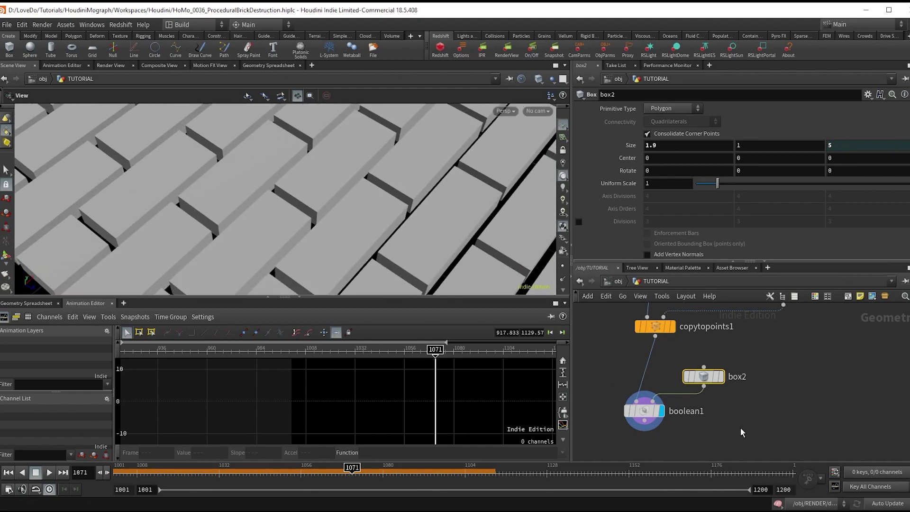
# Add a PolyBevel node after the Boolean and display its output
pyautogui.moveTo(743, 432); pyautogui.dragTo(739, 398, button='middle')
pyautogui.moveTo(649, 405); pyautogui.dragTo(647, 405)
pyautogui.write('polybev')
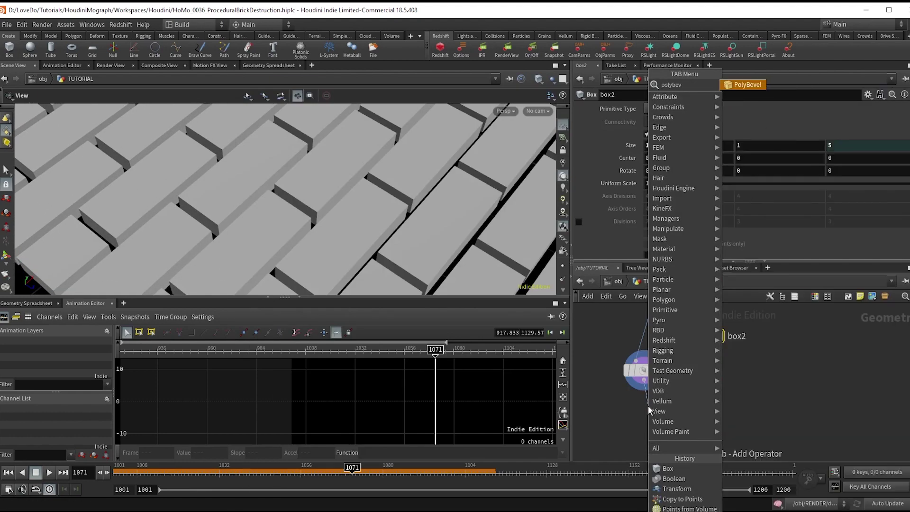
pyautogui.press('Return')
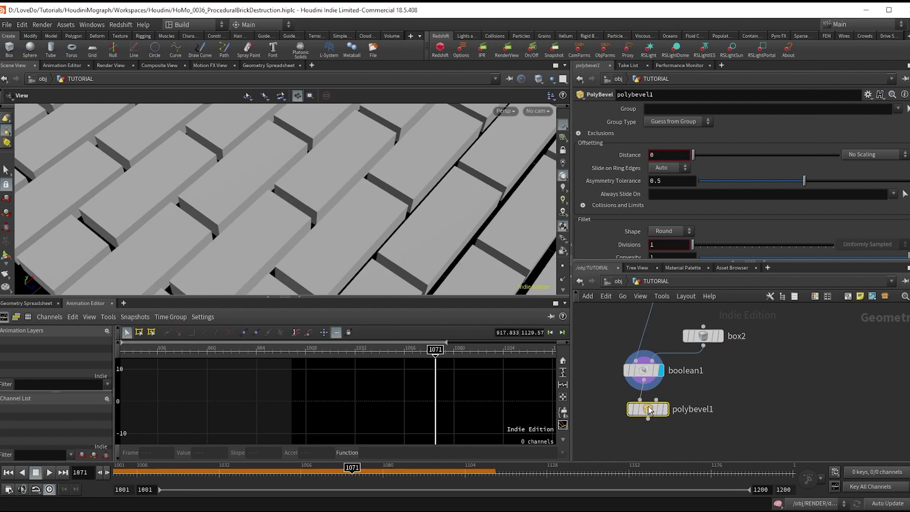
pyautogui.click(647, 408)
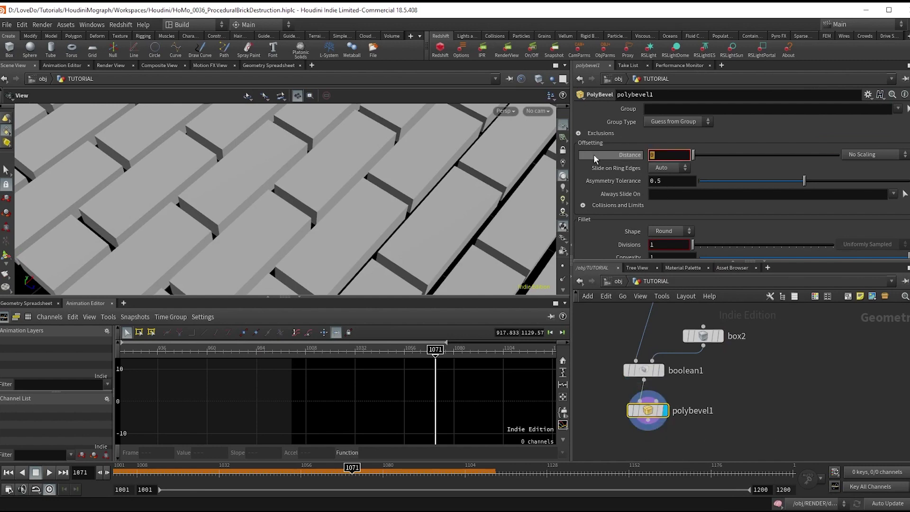
# Set the PolyBevel distance to .005 with 3 divisions, and compare the bricks with and without the bevel
pyautogui.press('Return')
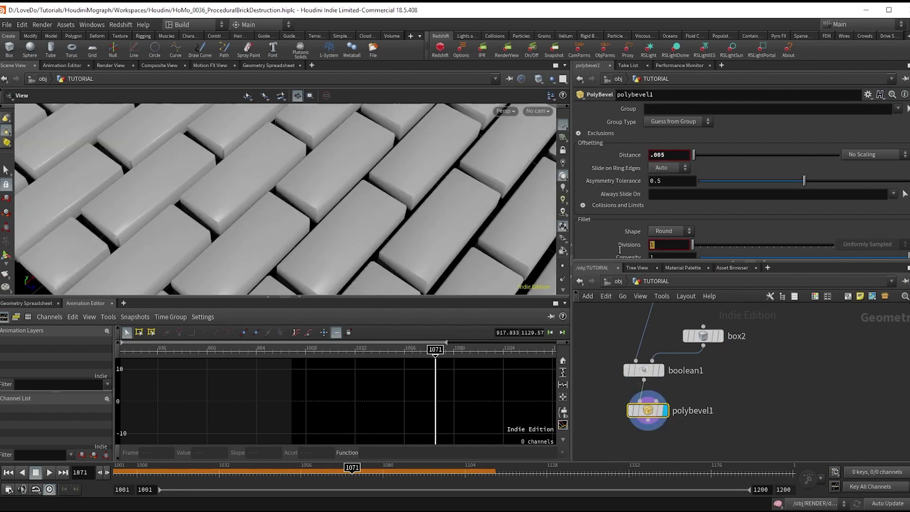
pyautogui.write('3')
pyautogui.press('Return')
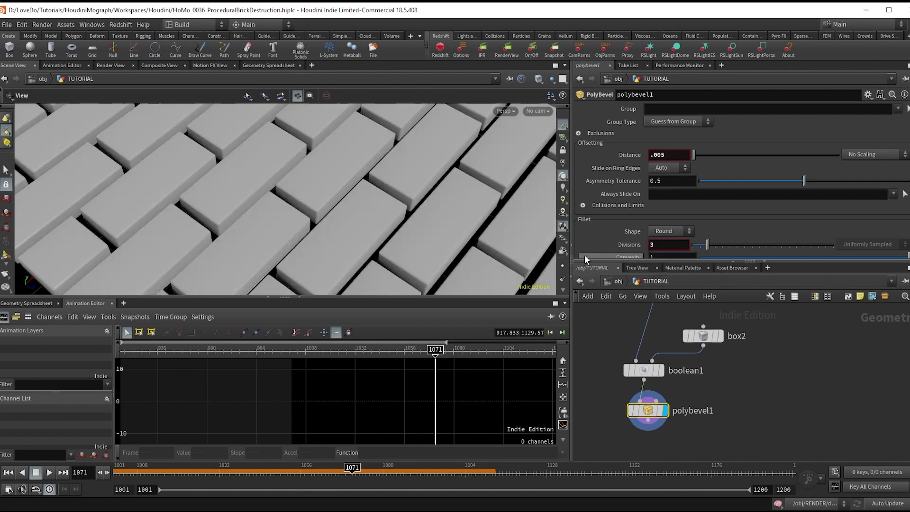
pyautogui.moveTo(444, 242)
pyautogui.mouseDown()
pyautogui.moveTo(406, 189)
pyautogui.moveTo(454, 228)
pyautogui.mouseUp()
pyautogui.moveTo(630, 416)
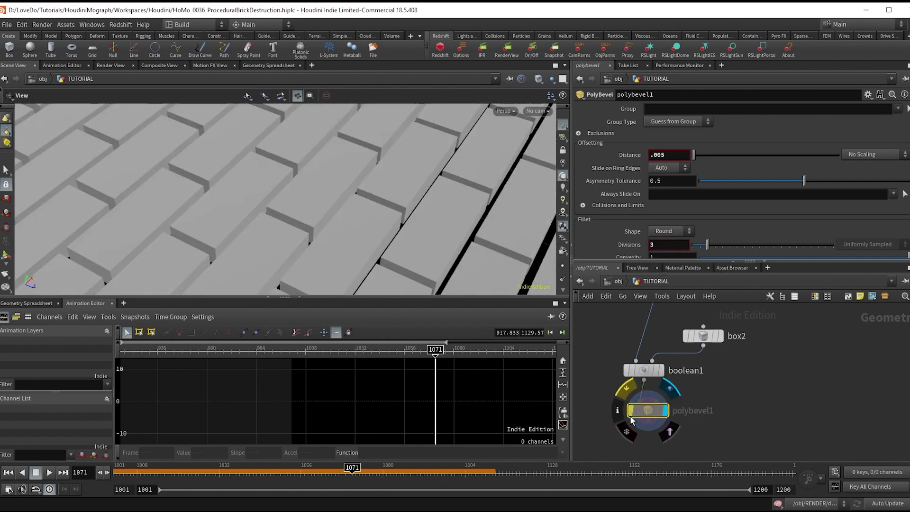
pyautogui.moveTo(452, 240); pyautogui.dragTo(276, 239)
pyautogui.moveTo(316, 236); pyautogui.dragTo(384, 221, button='right')
pyautogui.moveTo(383, 222); pyautogui.dragTo(342, 206)
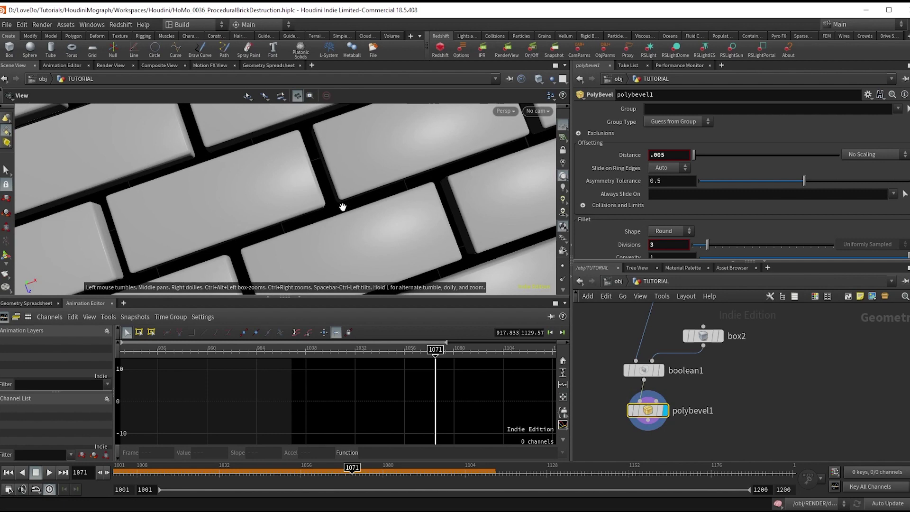
pyautogui.moveTo(345, 231); pyautogui.dragTo(385, 224, button='middle')
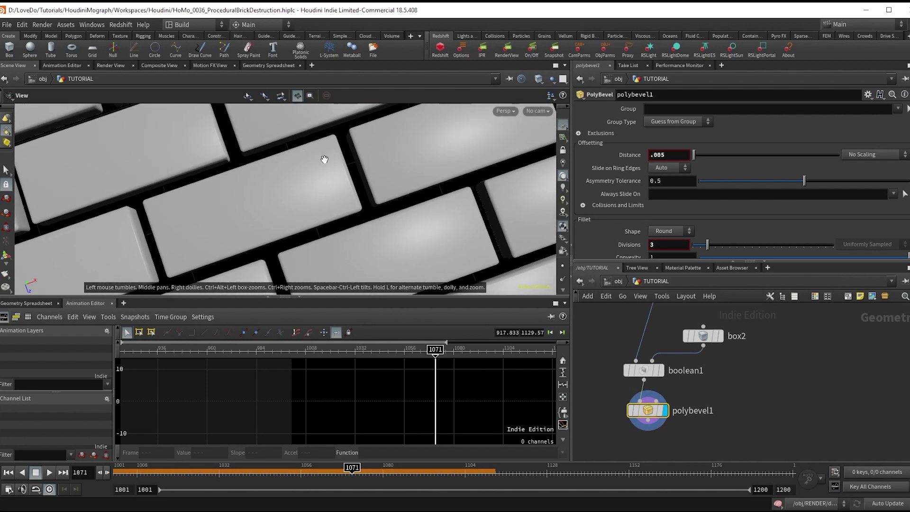
# Set box1's X size to 0.3198 and Z size to 0.1385 to narrow the gaps between the bricks
pyautogui.scroll(-3, 738, 399)
pyautogui.moveTo(720, 374); pyautogui.dragTo(720, 447, button='middle')
pyautogui.scroll(1, 693, 408)
pyautogui.scroll(2, 669, 359)
pyautogui.click(683, 350)
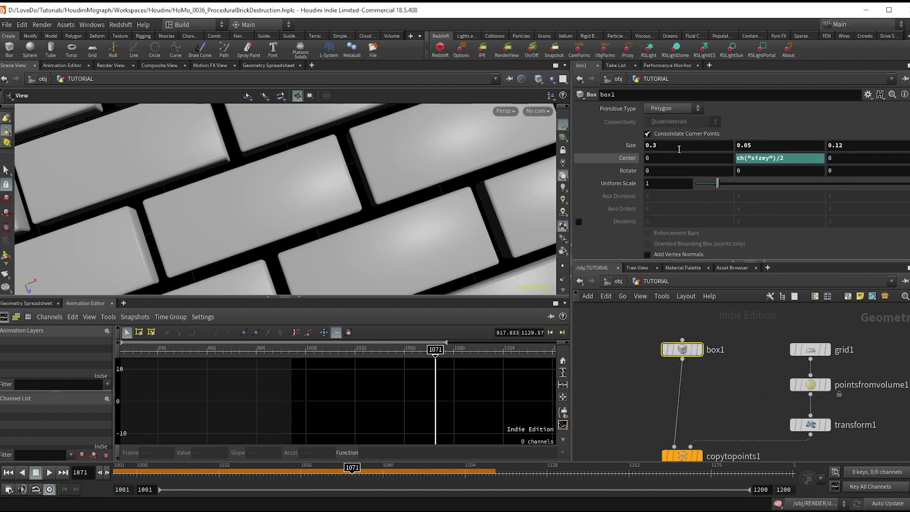
pyautogui.moveTo(679, 148); pyautogui.dragTo(854, 179, button='middle')
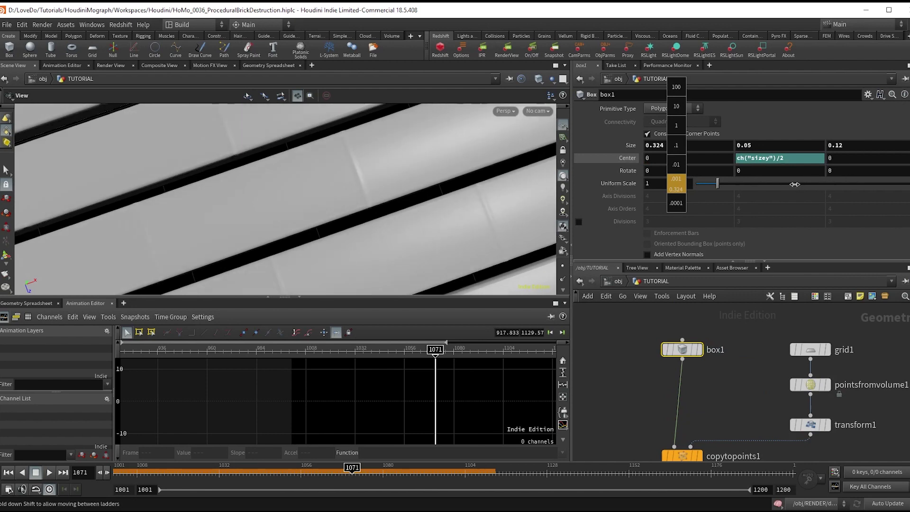
pyautogui.moveTo(780, 183); pyautogui.dragTo(780, 183, button='middle')
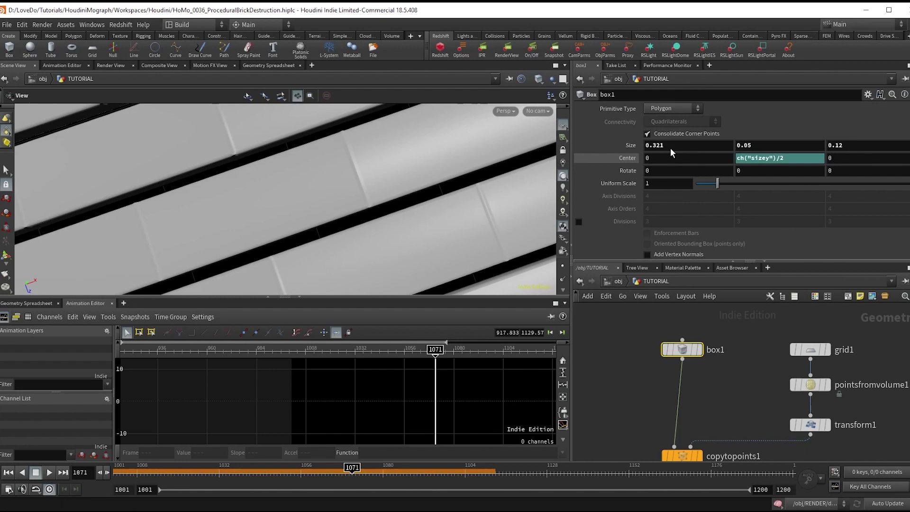
pyautogui.click(670, 148)
pyautogui.write('98')
pyautogui.press('Return')
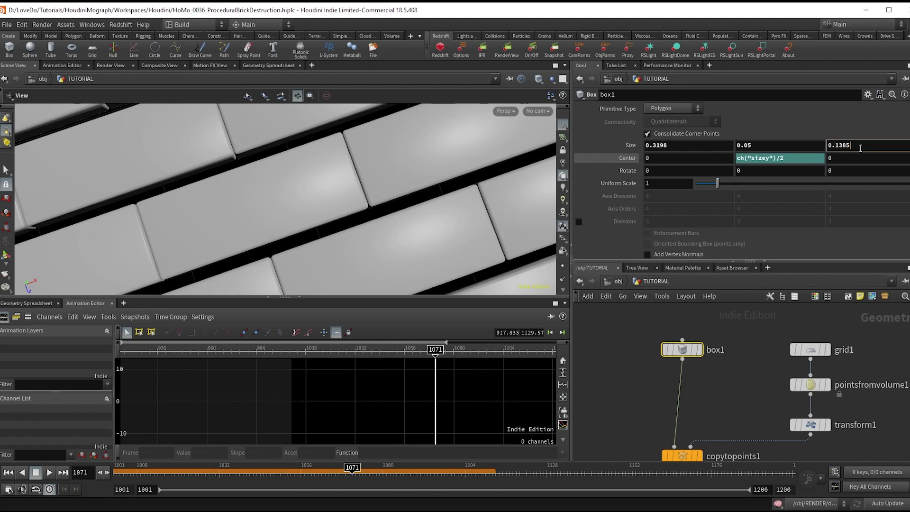
pyautogui.press('Return')
pyautogui.moveTo(439, 160); pyautogui.dragTo(421, 161)
pyautogui.moveTo(421, 161); pyautogui.dragTo(218, 223, button='right')
# Add an Assemble node after the PolyBevel, display its output and enable Create Packed Geometry
pyautogui.moveTo(671, 398); pyautogui.dragTo(673, 347, button='middle')
pyautogui.scroll(-3, 673, 347)
pyautogui.moveTo(704, 451); pyautogui.dragTo(714, 381, button='middle')
pyautogui.scroll(3, 685, 393)
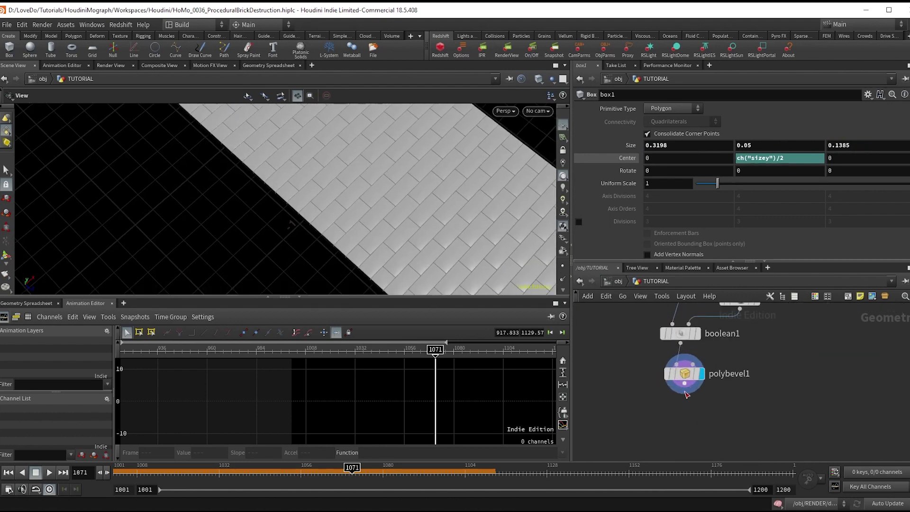
pyautogui.rightClick(685, 393)
pyautogui.write('asse')
pyautogui.press('Return')
pyautogui.click(685, 414)
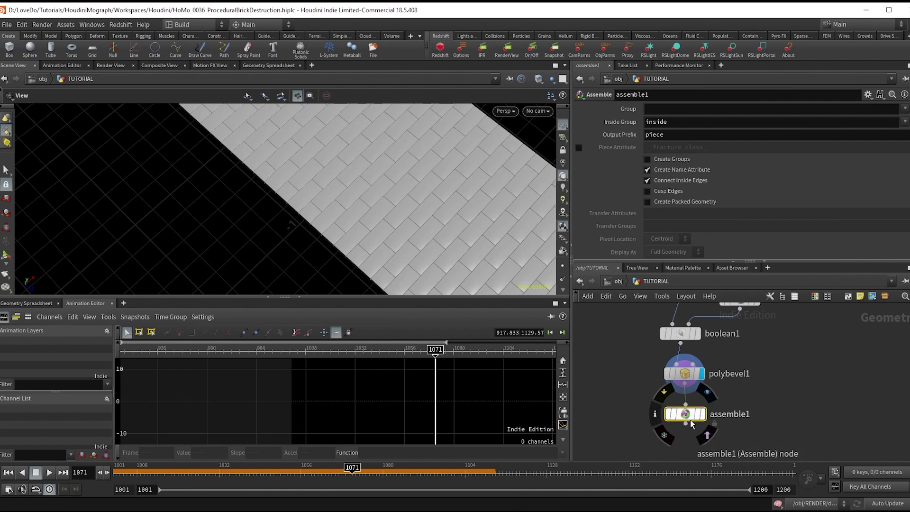
pyautogui.click(708, 392)
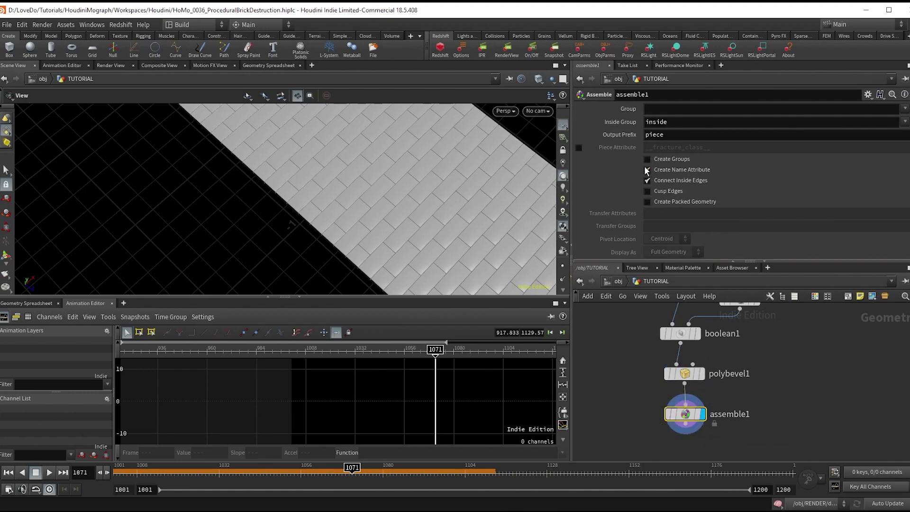
pyautogui.click(648, 202)
# Compare the node information of the Assemble and PolyBevel nodes, and inspect the packed brick surface
pyautogui.scroll(-3, 386, 250)
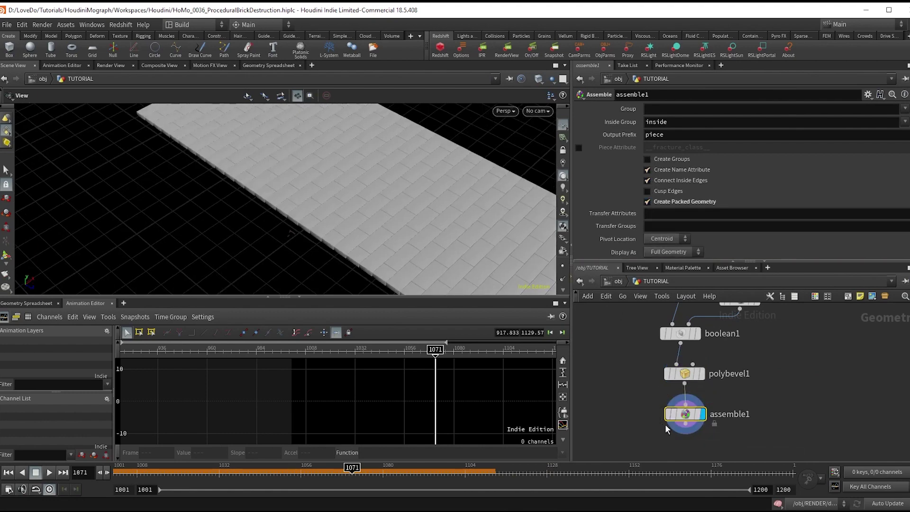
pyautogui.middleClick(677, 415)
pyautogui.middleClick(681, 374)
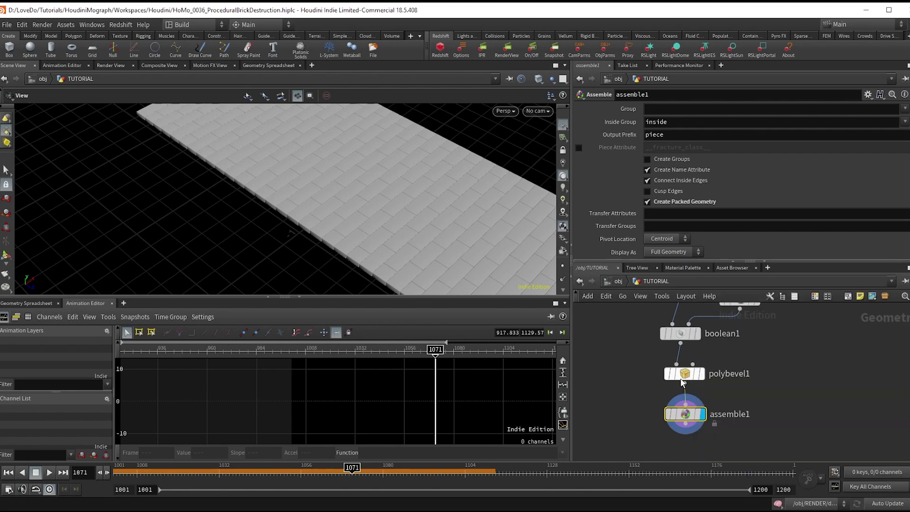
pyautogui.scroll(-3, 682, 374)
pyautogui.moveTo(734, 403); pyautogui.dragTo(708, 381, button='middle')
pyautogui.moveTo(313, 183); pyautogui.dragTo(374, 203)
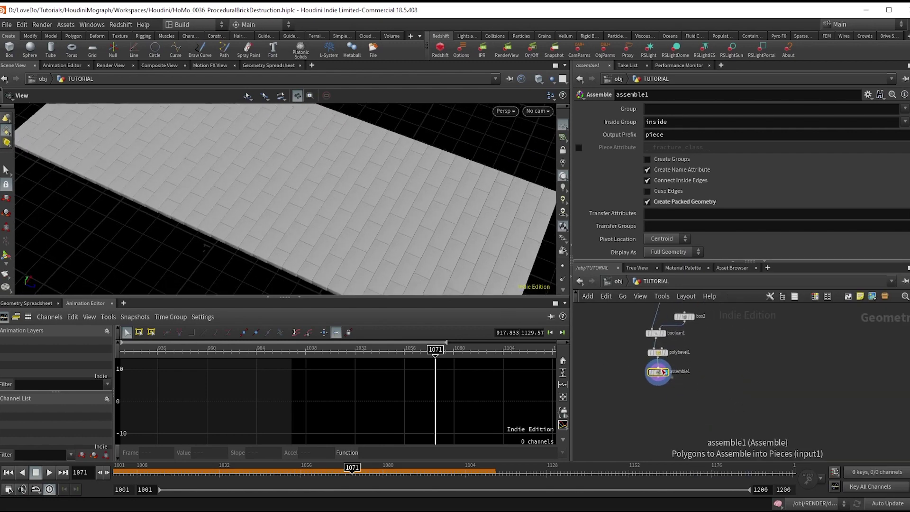
pyautogui.scroll(3, 675, 366)
pyautogui.scroll(2, 712, 382)
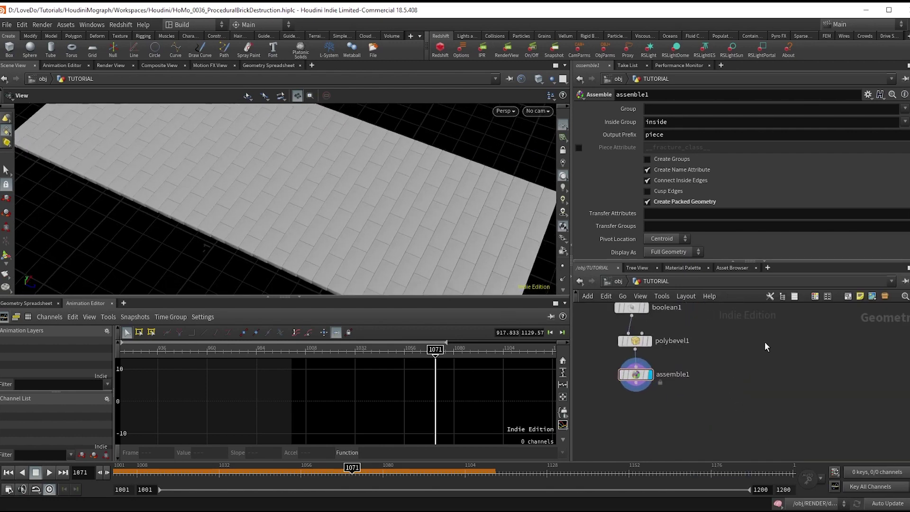
# Create a separate Sphere node with a uniform scale of .4 and the Polygon primitive type
pyautogui.moveTo(764, 342); pyautogui.dragTo(726, 388, button='middle')
pyautogui.press('Tab')
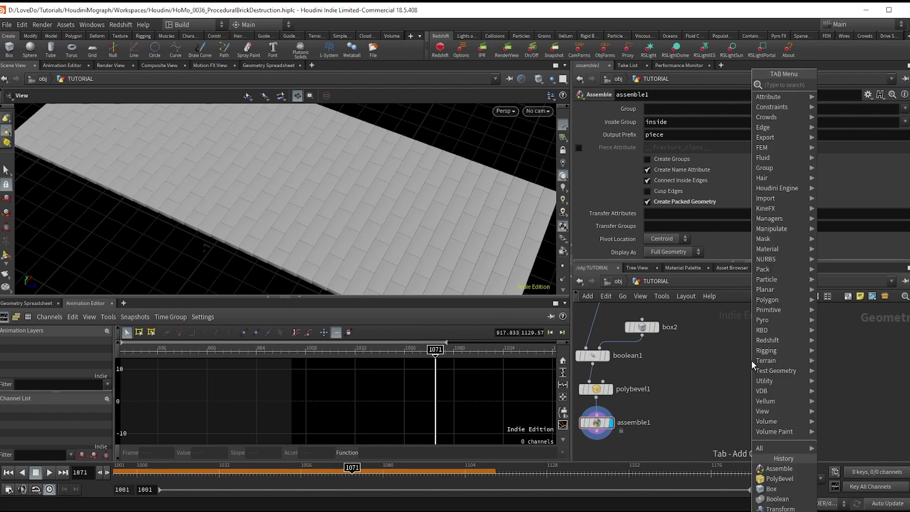
pyautogui.write('sph')
pyautogui.press('Return')
pyautogui.click(745, 363)
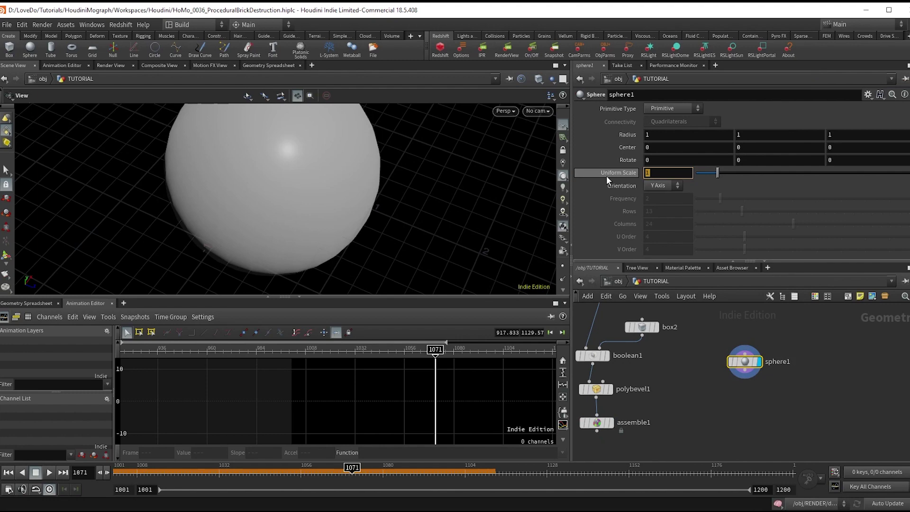
pyautogui.write('.4')
pyautogui.press('Return')
pyautogui.click(671, 109)
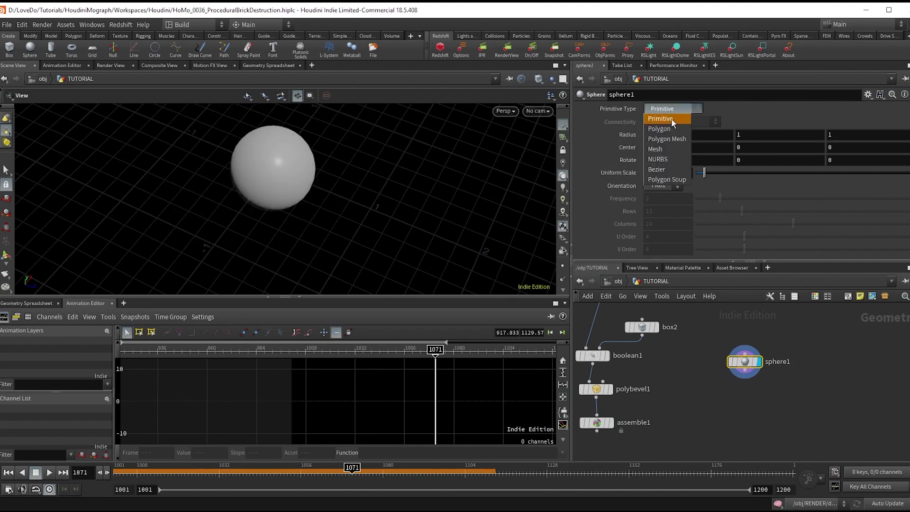
pyautogui.click(668, 129)
# Display the Assemble node's bricks as a template alongside the sphere, and view both together
pyautogui.click(607, 423)
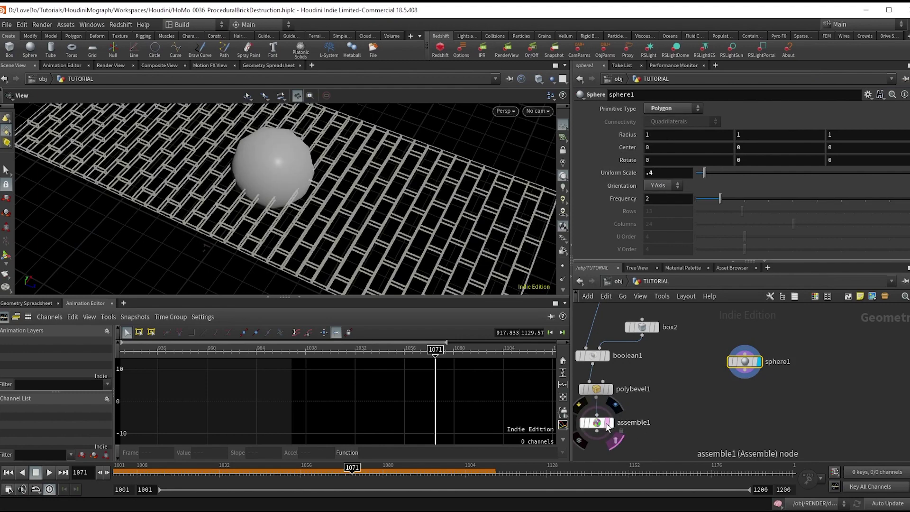
pyautogui.scroll(-4, 610, 424)
pyautogui.moveTo(623, 426); pyautogui.dragTo(655, 418, button='middle')
pyautogui.moveTo(272, 187); pyautogui.dragTo(227, 232, button='right')
pyautogui.moveTo(227, 232); pyautogui.dragTo(315, 215)
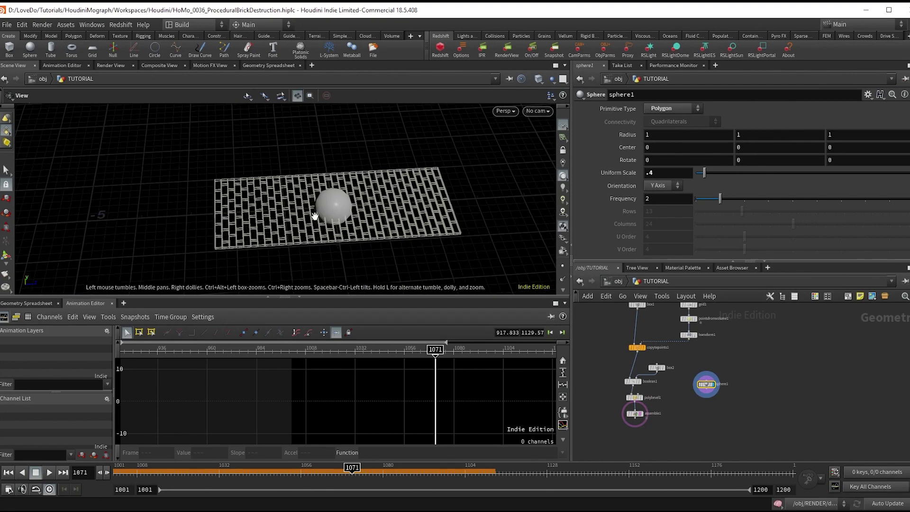
pyautogui.moveTo(316, 215); pyautogui.dragTo(424, 222, button='right')
pyautogui.moveTo(425, 221); pyautogui.dragTo(379, 237)
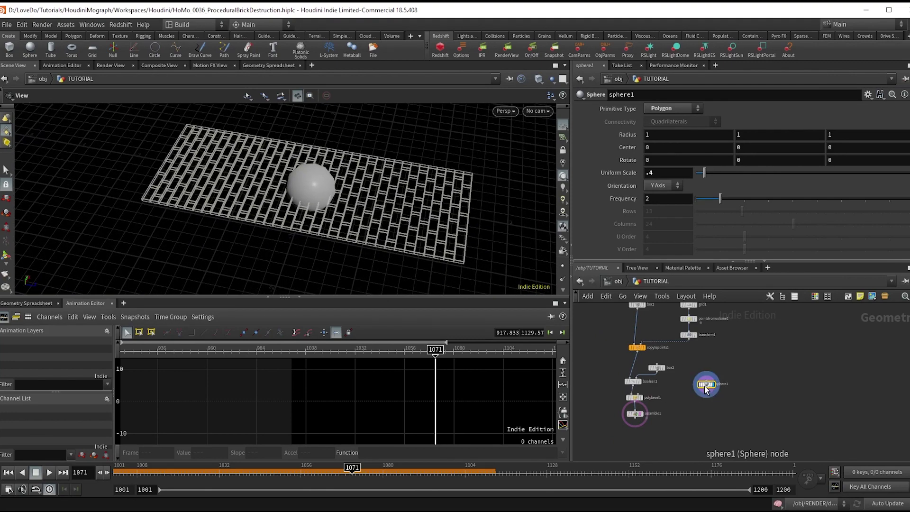
# Keyframe the sphere's Center Z at -3 on frame 1001 and at 3 on frame 1080
pyautogui.moveTo(852, 145)
pyautogui.mouseDown(button='middle')
pyautogui.moveTo(831, 146)
pyautogui.moveTo(882, 152)
pyautogui.moveTo(866, 157)
pyautogui.mouseUp(button='middle')
pyautogui.click(8, 472)
pyautogui.click(865, 151)
pyautogui.press('BackSpace')
pyautogui.press('BackSpace')
pyautogui.press('BackSpace')
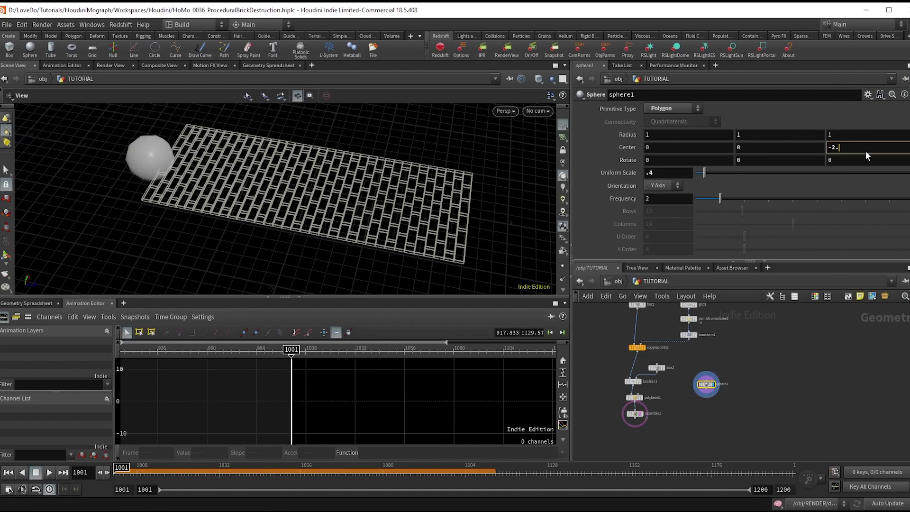
pyautogui.write('3')
pyautogui.press('Return')
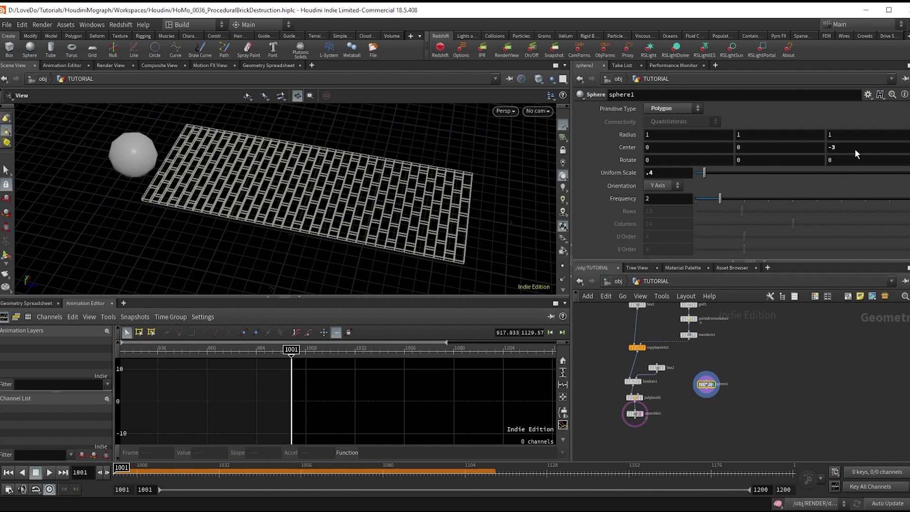
pyautogui.keyDown('alt'); pyautogui.click(854, 149); pyautogui.keyUp('alt')
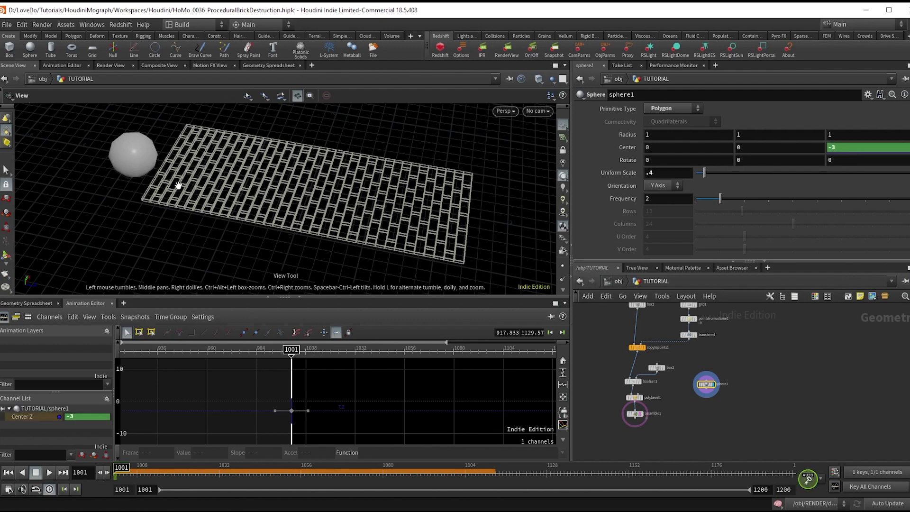
pyautogui.moveTo(132, 471); pyautogui.dragTo(384, 482)
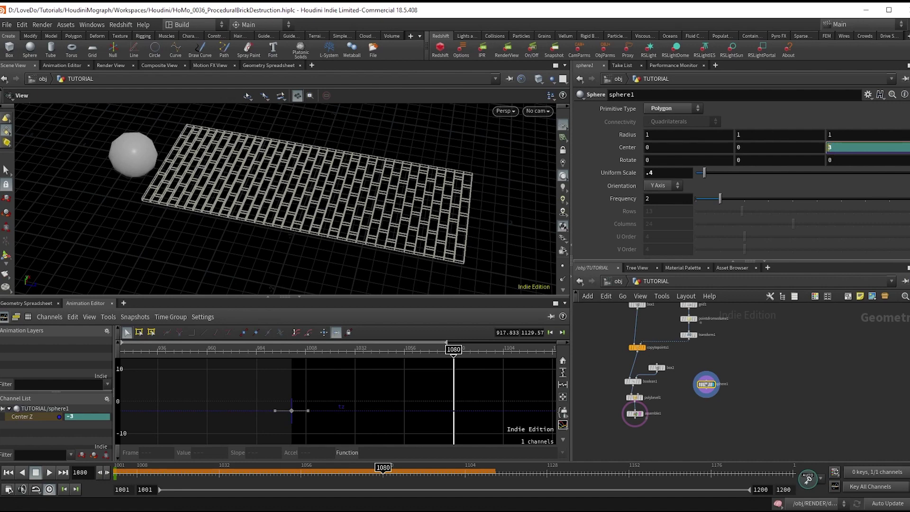
pyautogui.press('Return')
# Make the sphere's Center Z curve straight between its two keys, and play the motion from the first frame
pyautogui.moveTo(464, 408); pyautogui.dragTo(449, 409, button='middle')
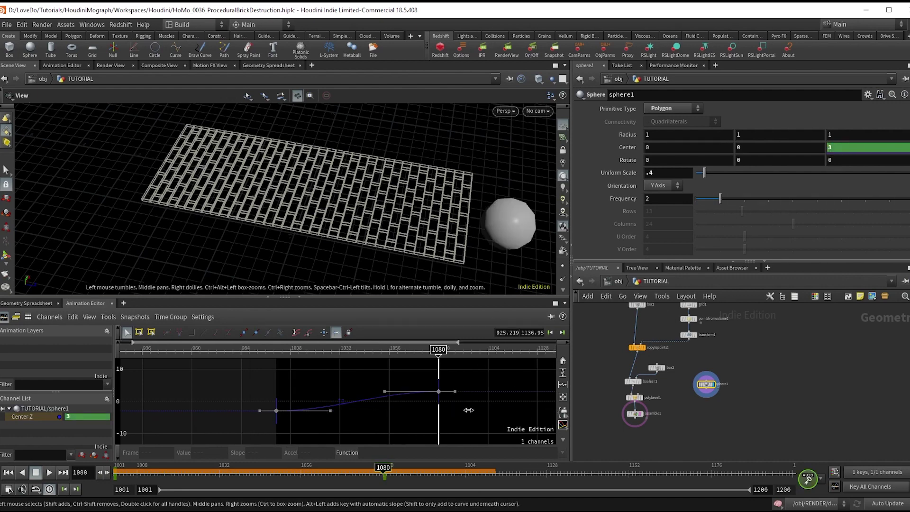
pyautogui.moveTo(492, 379); pyautogui.dragTo(251, 429)
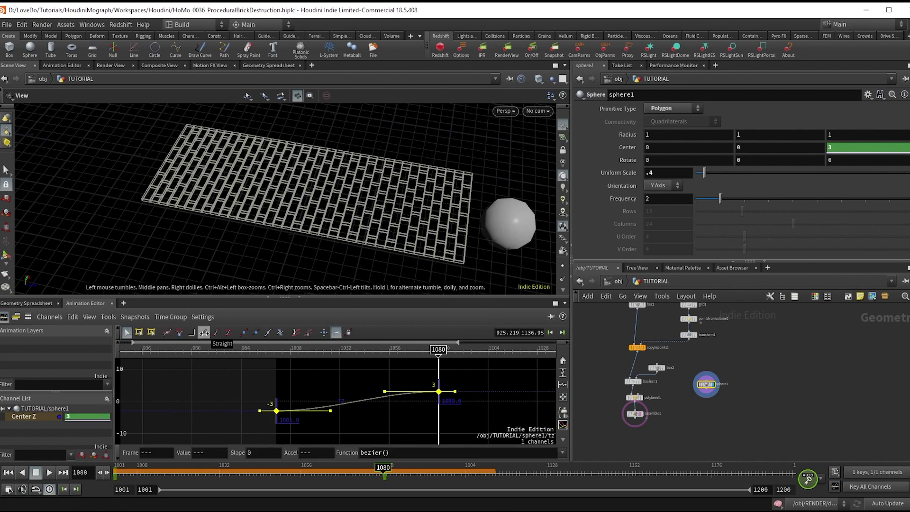
pyautogui.click(203, 332)
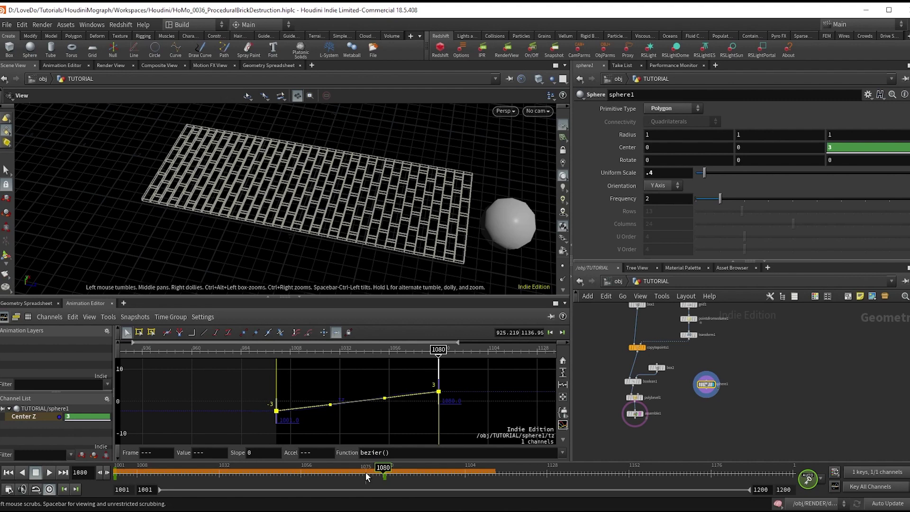
pyautogui.moveTo(372, 473); pyautogui.dragTo(116, 472)
pyautogui.click(48, 473)
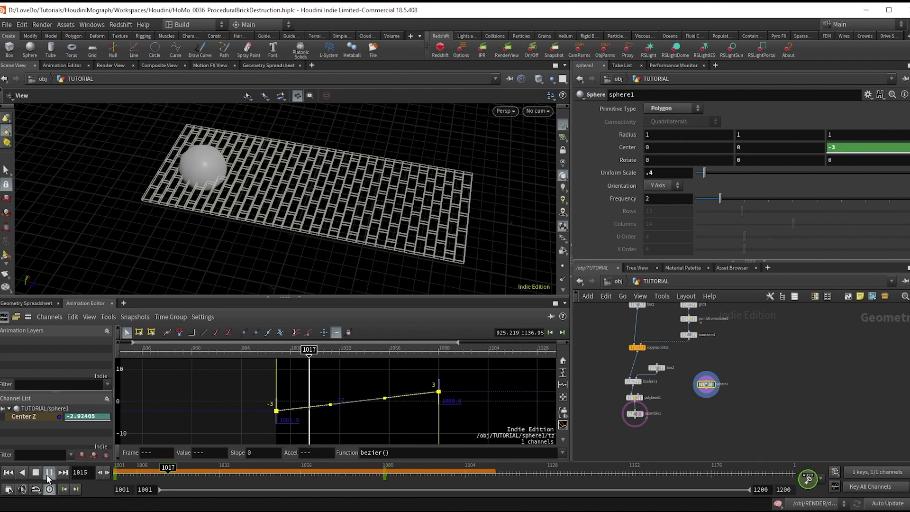
pyautogui.click(35, 472)
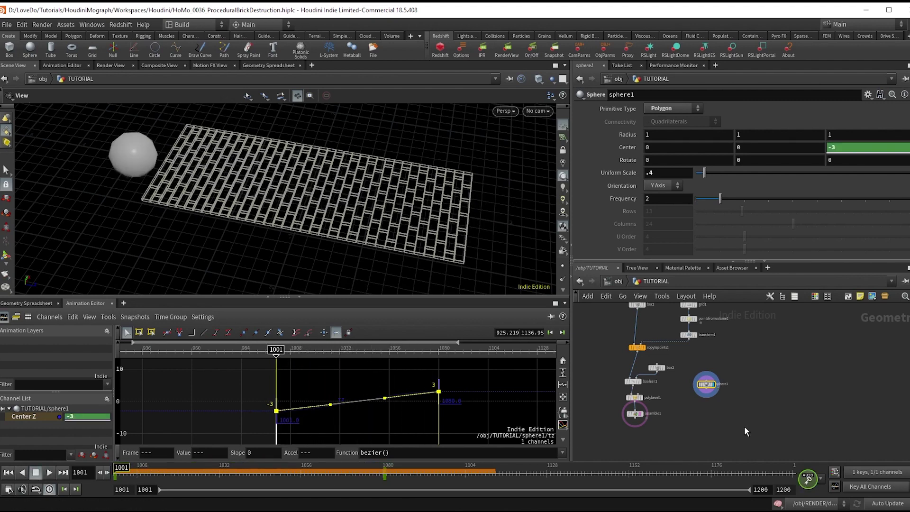
# Add a Null node after the sphere and rename it COLLIDER
pyautogui.scroll(3, 744, 425)
pyautogui.click(690, 374)
pyautogui.click(685, 368)
pyautogui.click(684, 388)
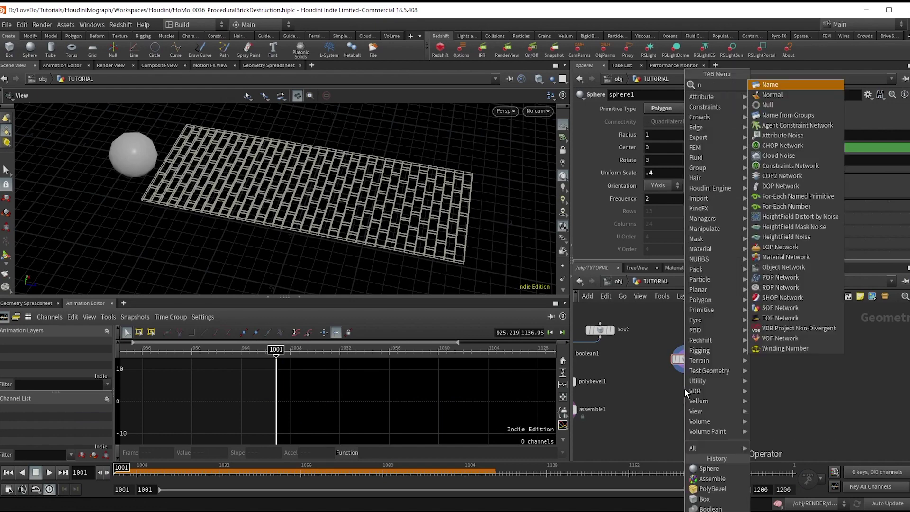
pyautogui.write('null')
pyautogui.press('Return')
pyautogui.scroll(2, 708, 393)
pyautogui.doubleClick(695, 383)
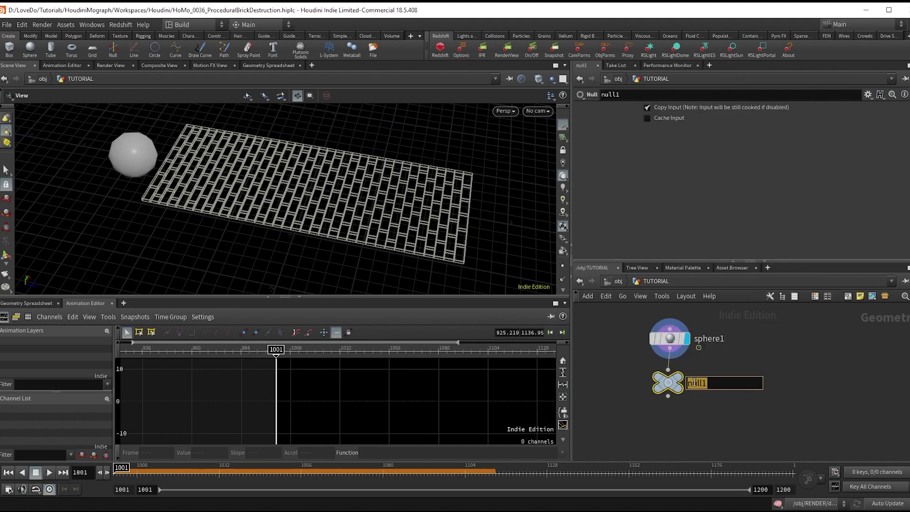
pyautogui.write('COLLIDER')
pyautogui.press('Return')
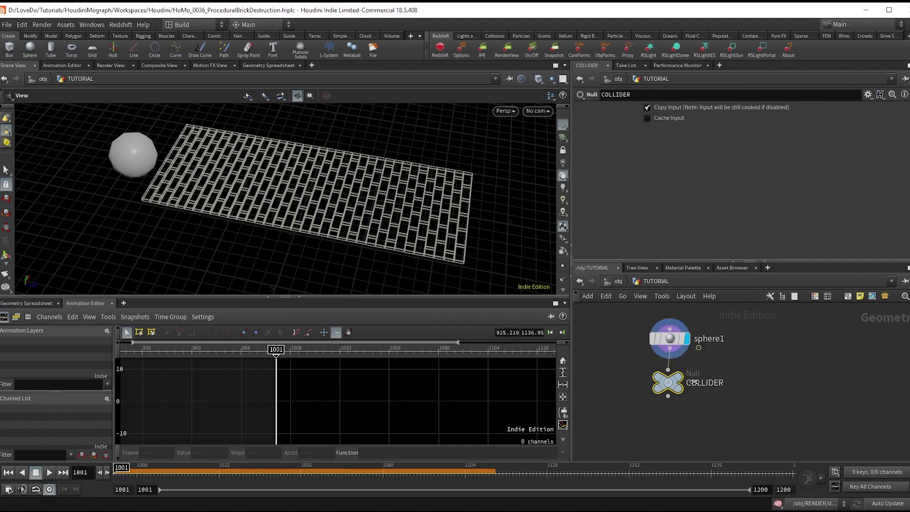
# Add a DOP Network after the Assemble node and display it
pyautogui.scroll(-3, 671, 319)
pyautogui.moveTo(753, 371); pyautogui.dragTo(803, 366, button='middle')
pyautogui.scroll(2, 616, 378)
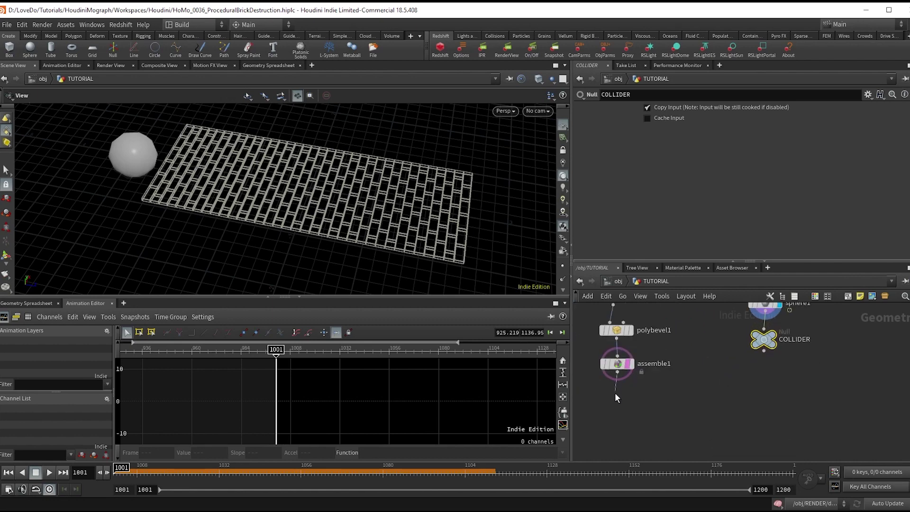
pyautogui.press('Tab')
pyautogui.write('dop')
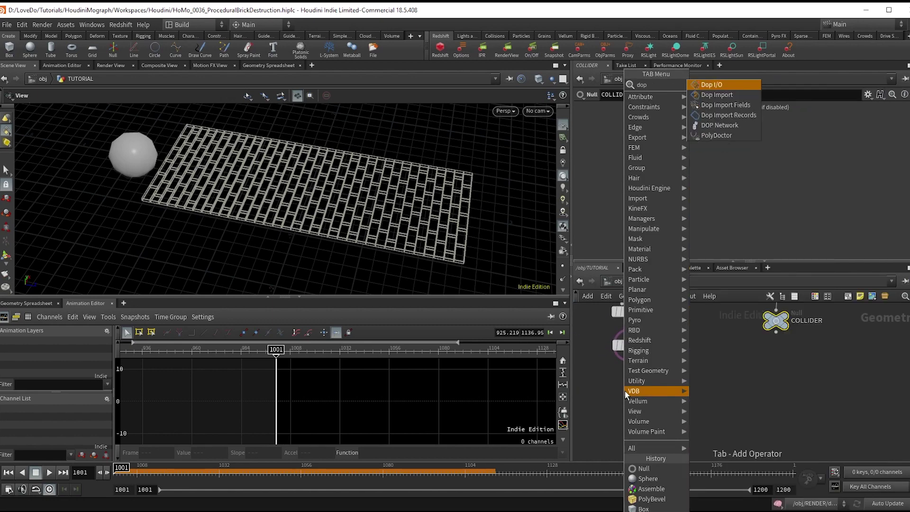
pyautogui.write('n')
pyautogui.press('Return')
pyautogui.click(624, 390)
pyautogui.click(636, 392)
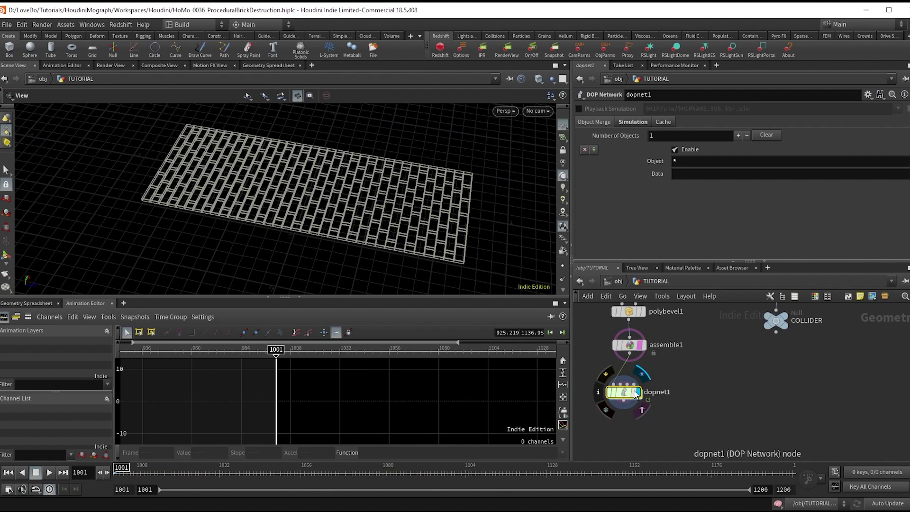
# Go inside the DOP network and add an RBD Packed Object node above the output node
pyautogui.doubleClick(635, 394)
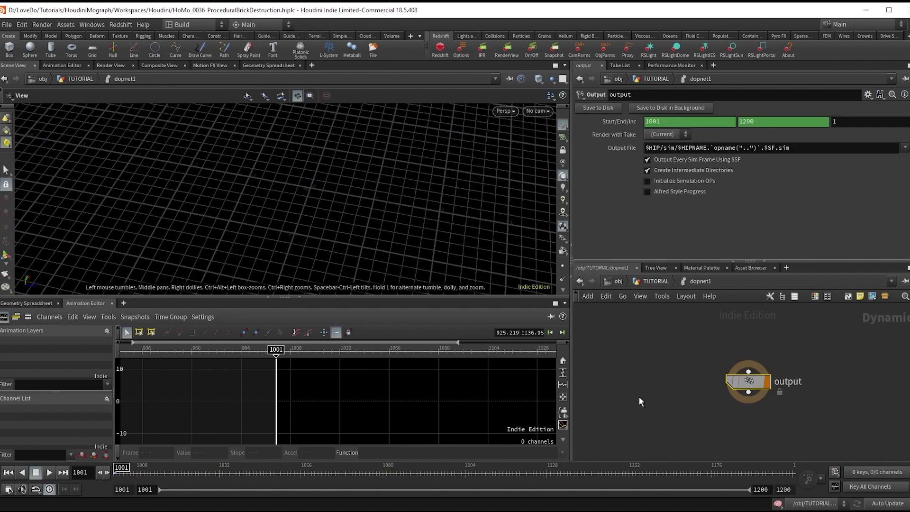
pyautogui.scroll(-3, 712, 371)
pyautogui.moveTo(720, 357); pyautogui.dragTo(666, 433, button='middle')
pyautogui.moveTo(672, 384); pyautogui.dragTo(670, 354, button='middle')
pyautogui.click(671, 355)
pyautogui.press('Tab')
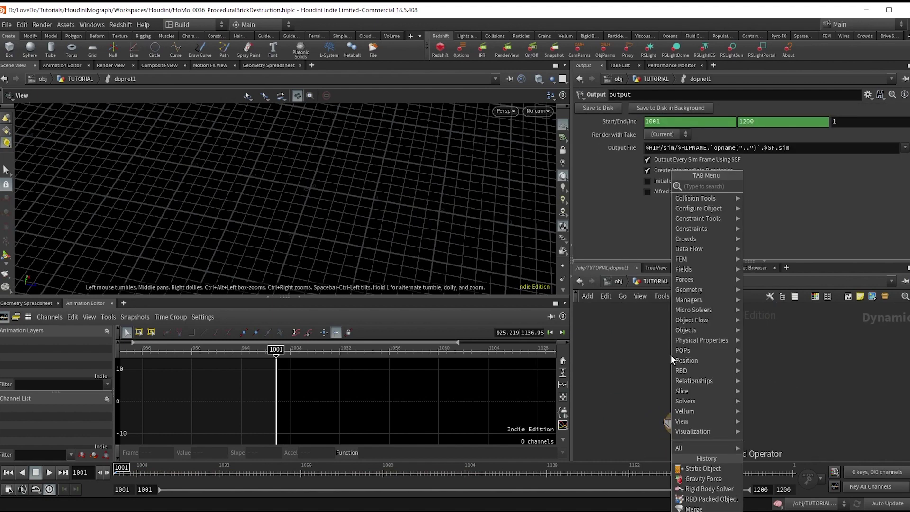
pyautogui.write('rb')
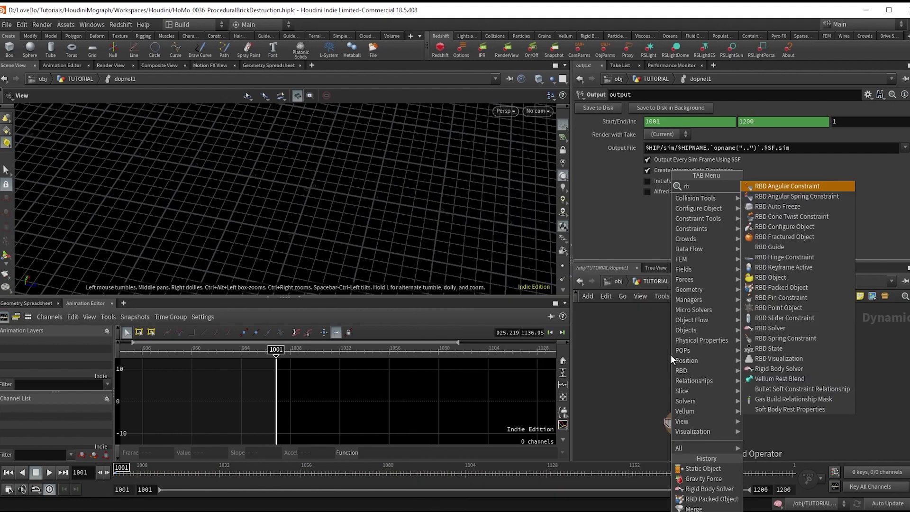
pyautogui.write('dp')
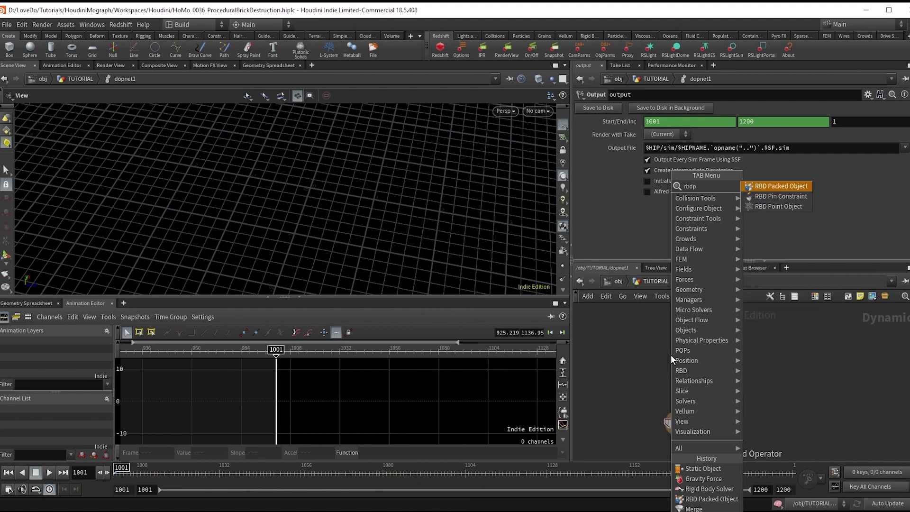
pyautogui.press('Return')
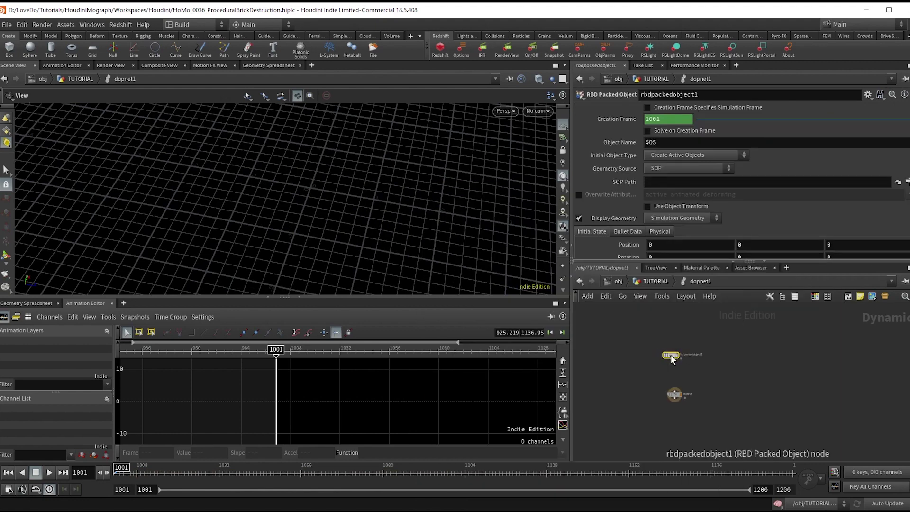
pyautogui.scroll(2, 670, 354)
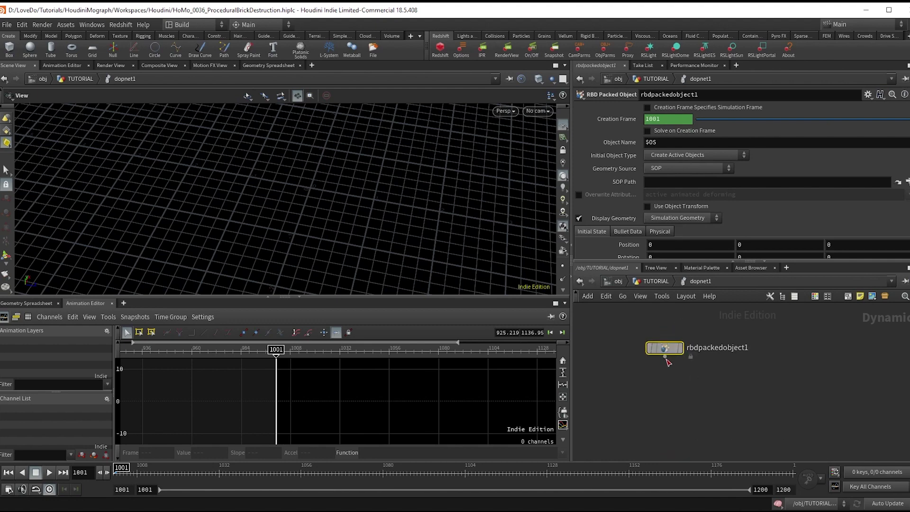
# Add a Rigid Body Solver node wired from the RBD Packed Object
pyautogui.moveTo(665, 356)
pyautogui.mouseDown()
pyautogui.moveTo(666, 388)
pyautogui.moveTo(665, 374)
pyautogui.mouseUp()
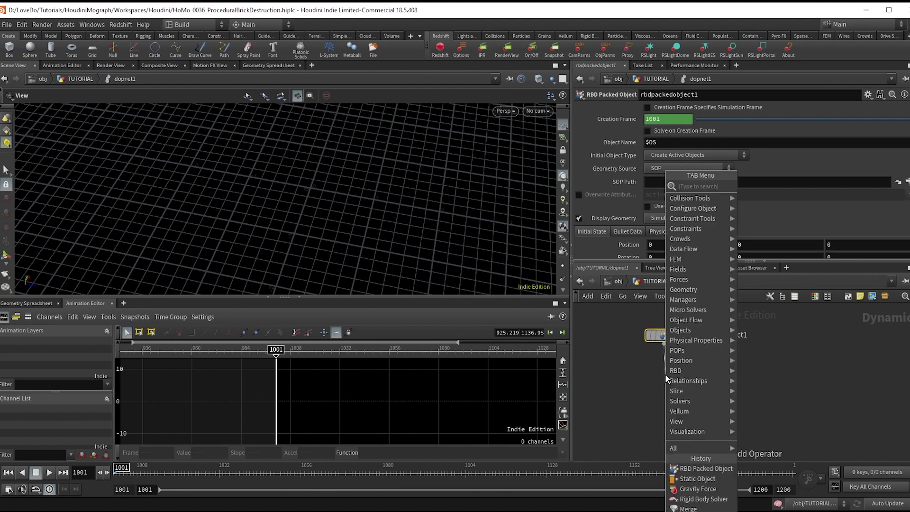
pyautogui.write('rigi')
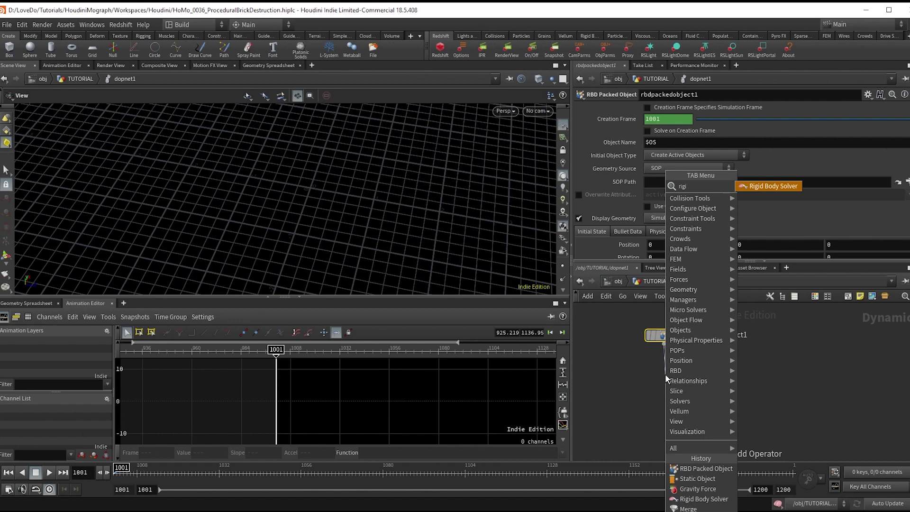
pyautogui.press('Return')
pyautogui.click(665, 377)
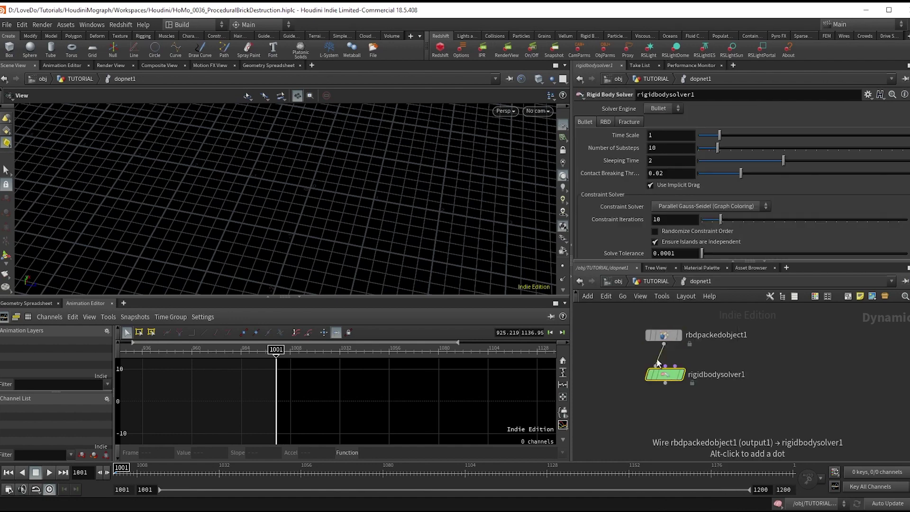
# Add a Gravity Force node after the Rigid Body Solver and move the output node further below it
pyautogui.click(665, 383)
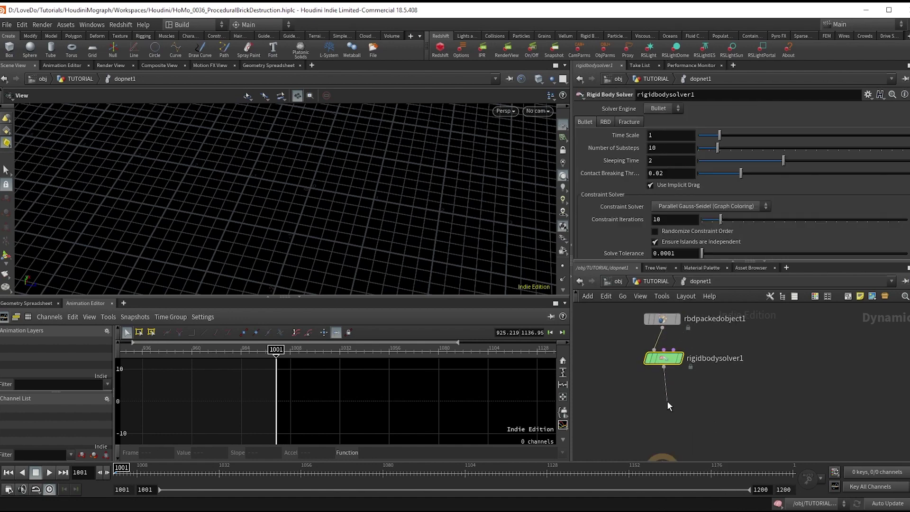
pyautogui.press('Tab')
pyautogui.write('grav')
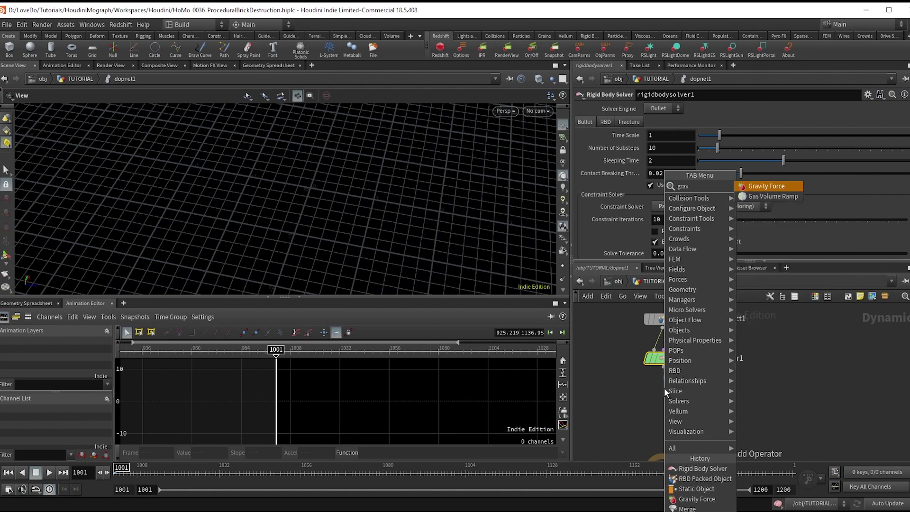
pyautogui.press('Return')
pyautogui.click(664, 389)
pyautogui.scroll(-4, 661, 393)
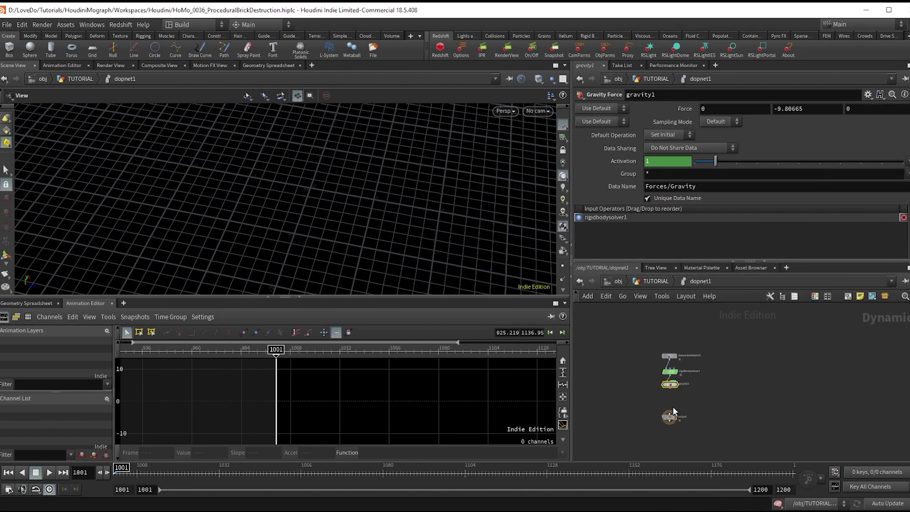
pyautogui.scroll(2, 673, 406)
pyautogui.moveTo(669, 417); pyautogui.dragTo(671, 433)
pyautogui.scroll(3, 678, 388)
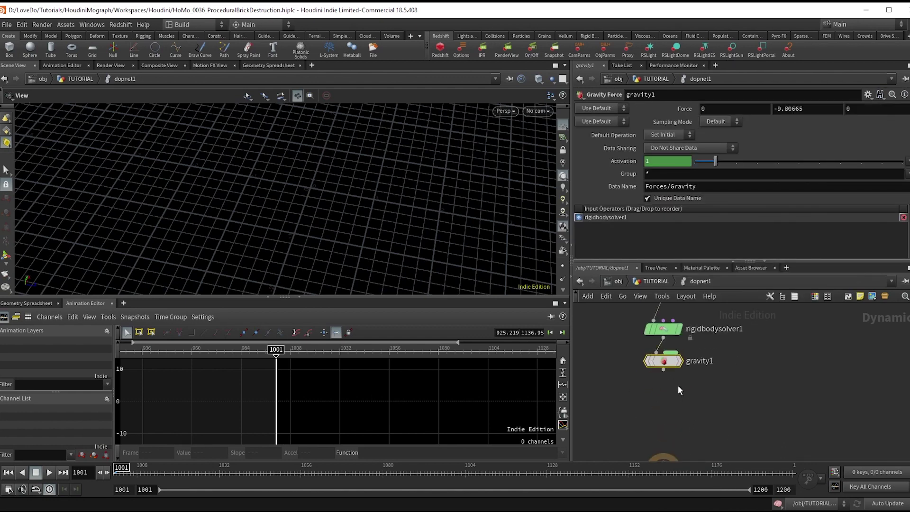
# Add a Ground Plane node beside the chain, just below the Gravity Force node
pyautogui.moveTo(662, 402); pyautogui.dragTo(671, 383, button='middle')
pyautogui.press('Tab')
pyautogui.write('g')
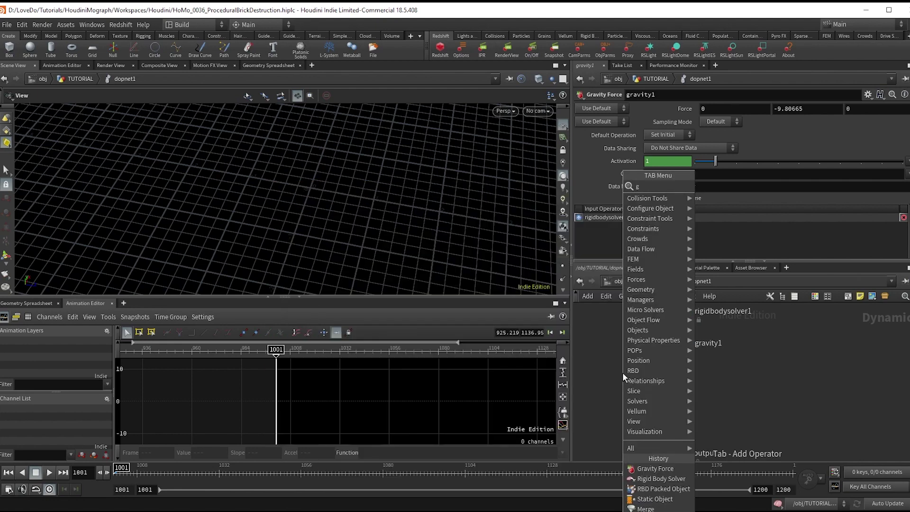
pyautogui.write('roundp')
pyautogui.press('Return')
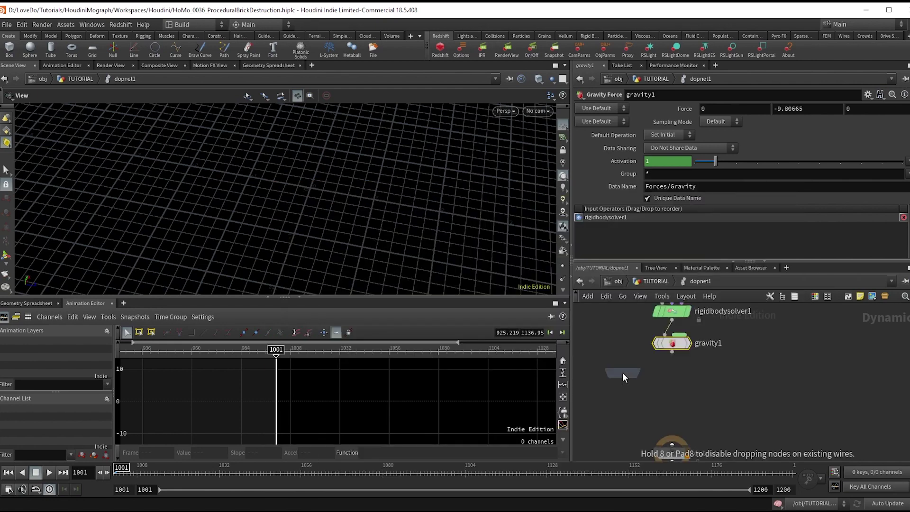
pyautogui.click(622, 372)
# Merge the ground plane as first input and gravity as second with a Merge node placed directly above the output
pyautogui.press('Tab')
pyautogui.write('merg')
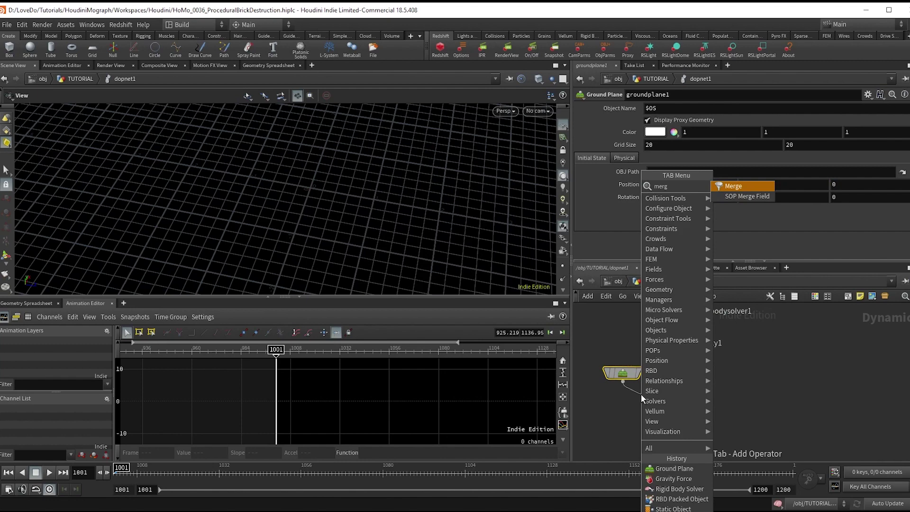
pyautogui.press('Return')
pyautogui.click(642, 395)
pyautogui.moveTo(642, 397); pyautogui.dragTo(657, 399)
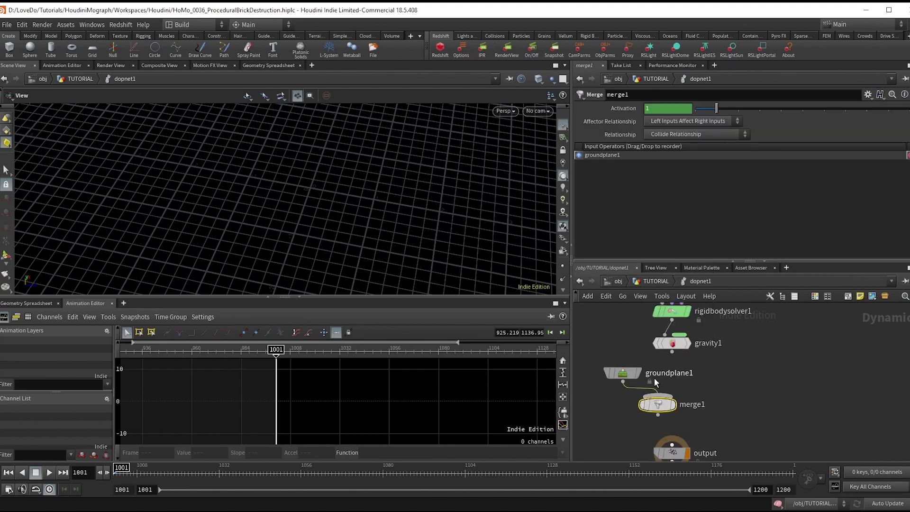
pyautogui.moveTo(671, 351); pyautogui.dragTo(666, 397)
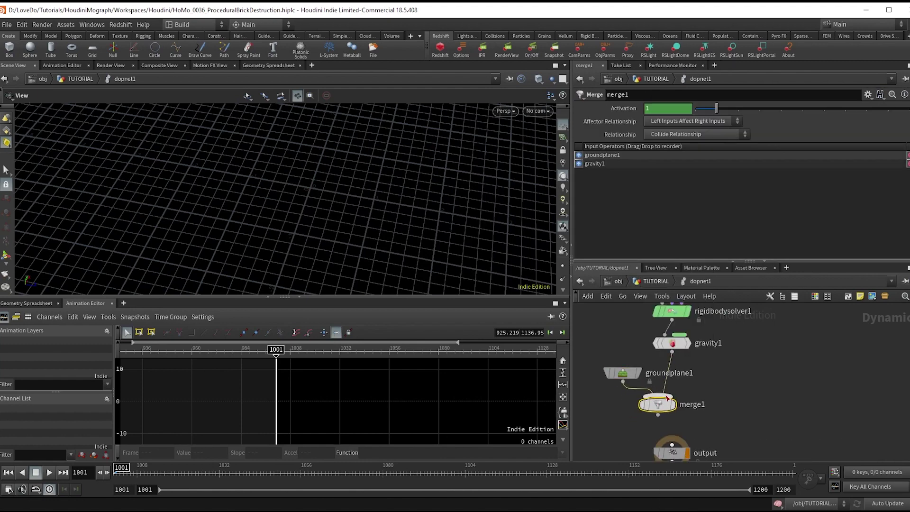
pyautogui.click(676, 126)
pyautogui.click(676, 125)
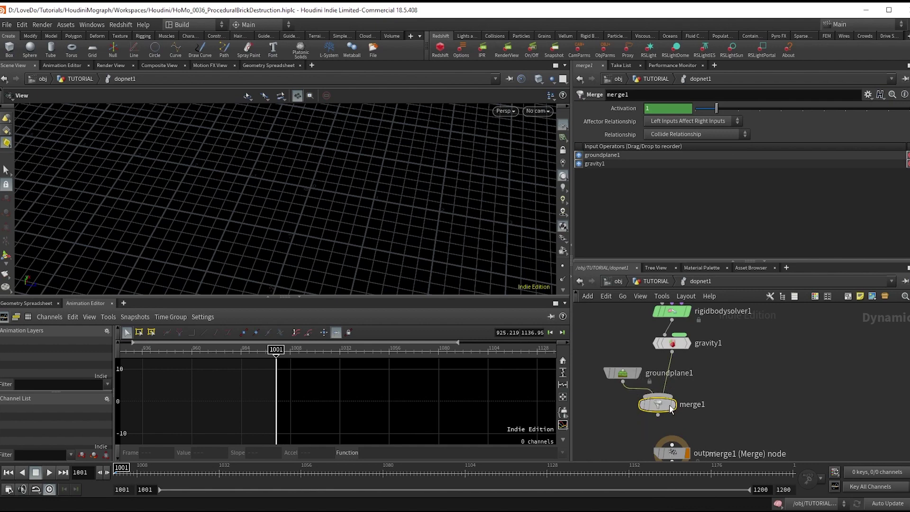
pyautogui.moveTo(662, 406); pyautogui.dragTo(676, 403)
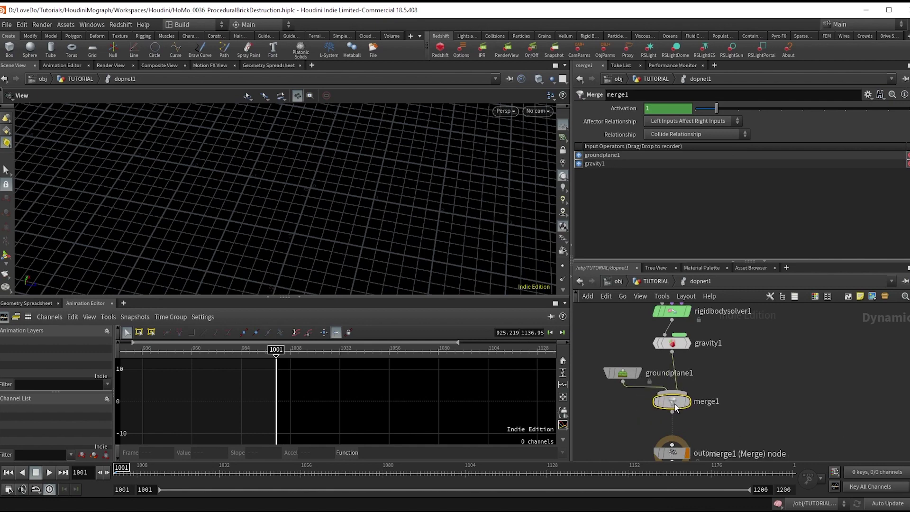
pyautogui.moveTo(691, 443); pyautogui.dragTo(689, 434, button='middle')
pyautogui.click(670, 403)
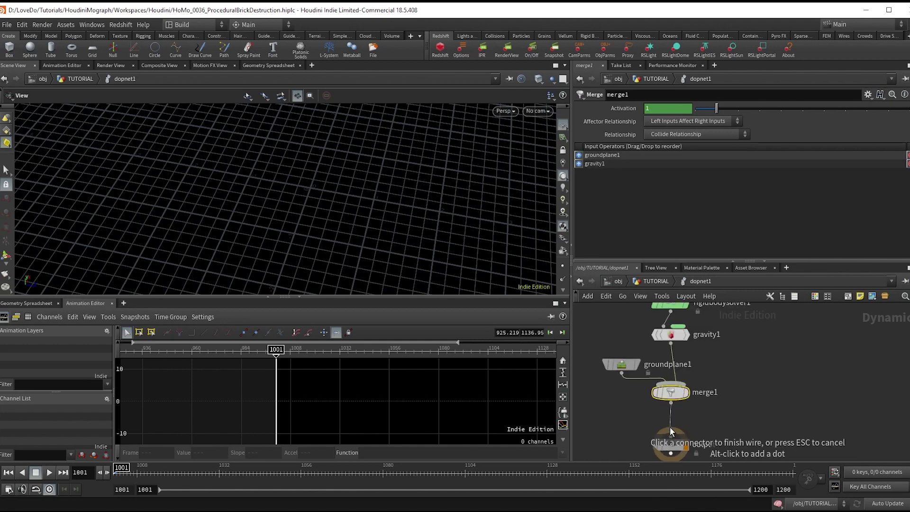
pyautogui.scroll(-2, 682, 417)
# Duplicate the Merge node below the original and wire the original Merge into the copy
pyautogui.keyDown('alt'); pyautogui.moveTo(681, 392); pyautogui.dragTo(681, 444); pyautogui.keyUp('alt')
pyautogui.scroll(2, 679, 417)
pyautogui.moveTo(680, 411); pyautogui.dragTo(679, 387)
# Add a Static Object node and wire it into the second Merge in place of the ground plane
pyautogui.press('Tab')
pyautogui.write('static')
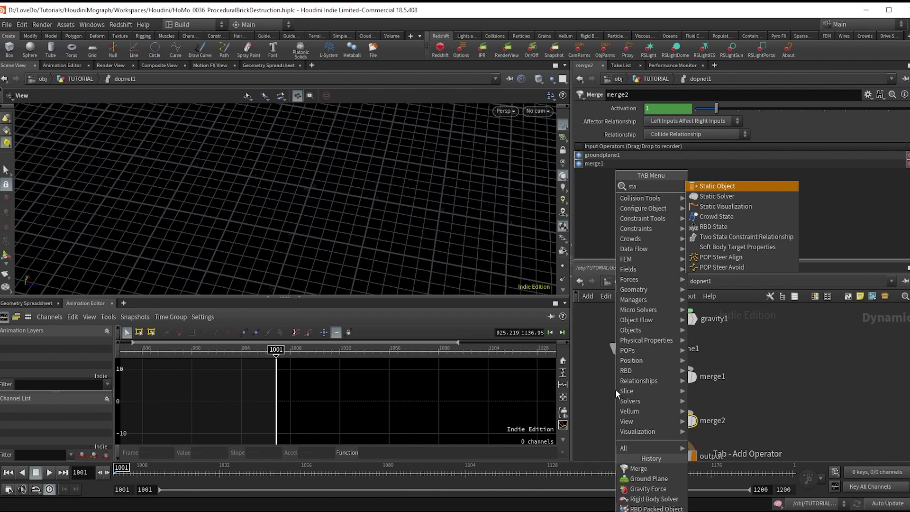
pyautogui.press('Return')
pyautogui.click(616, 389)
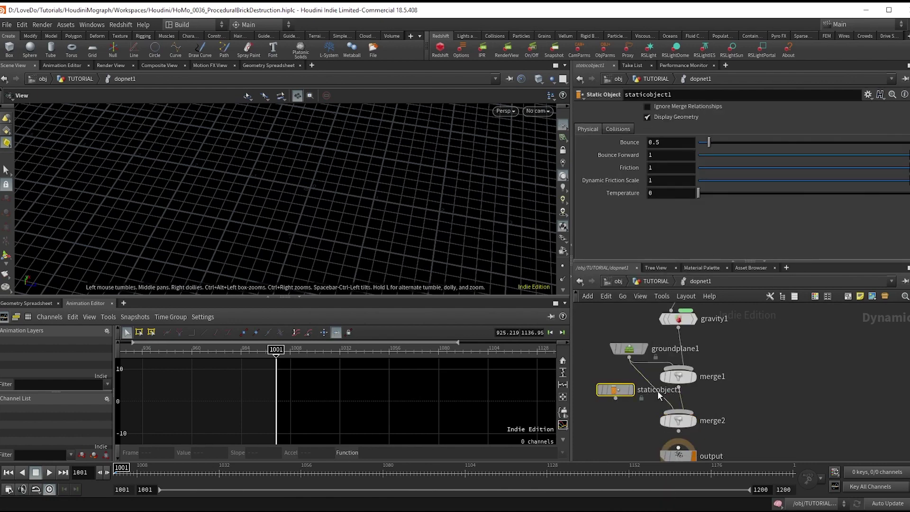
pyautogui.moveTo(616, 399); pyautogui.dragTo(679, 419)
pyautogui.click(678, 420)
pyautogui.moveTo(739, 431); pyautogui.dragTo(749, 389, button='middle')
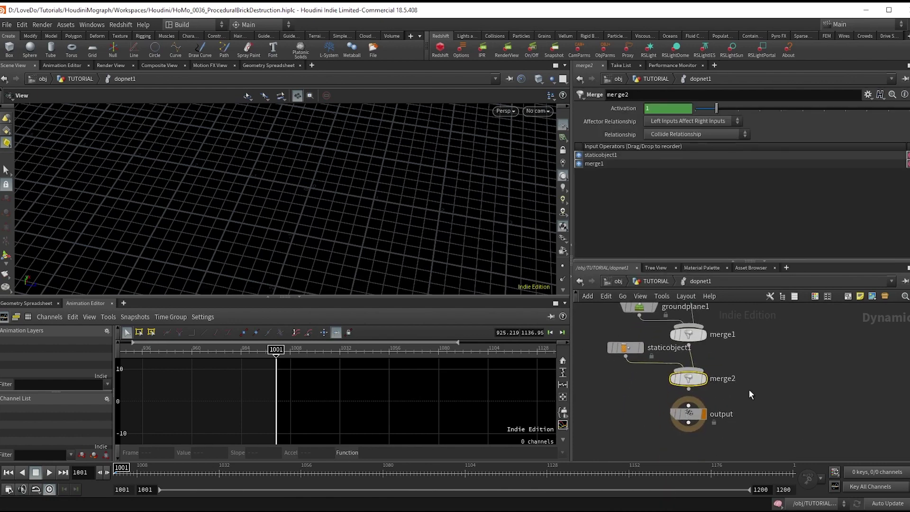
# Connect the second Merge node to the output node and frame the ground plane in the viewport
pyautogui.scroll(-2, 749, 395)
pyautogui.click(697, 393)
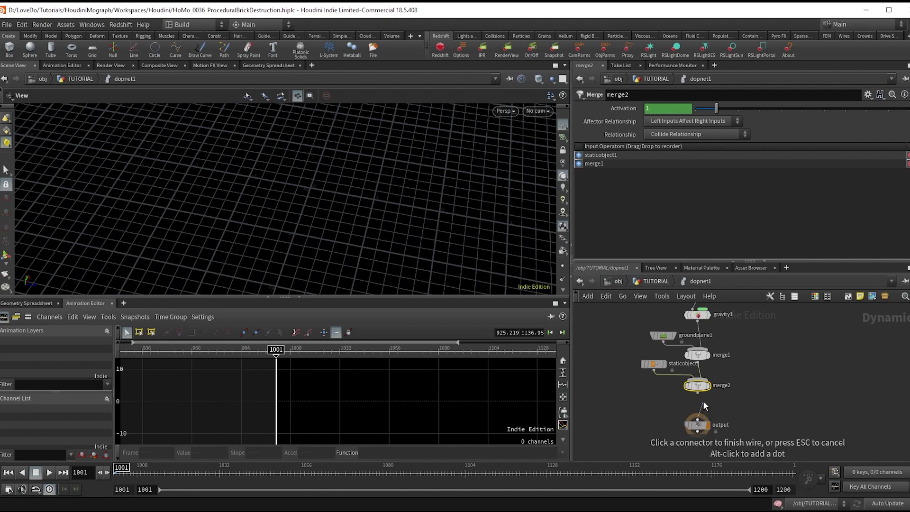
pyautogui.press('Escape')
pyautogui.click(697, 419)
pyautogui.scroll(-2, 713, 413)
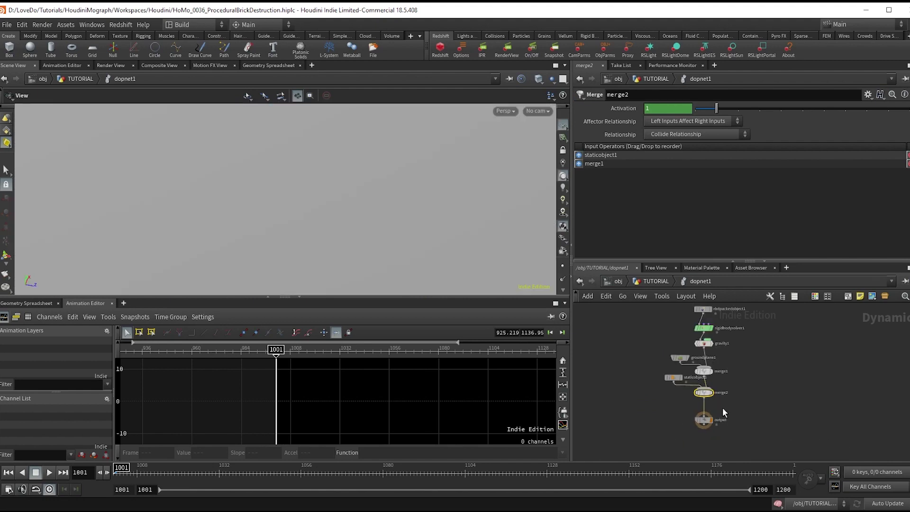
pyautogui.moveTo(761, 388); pyautogui.dragTo(727, 424, button='middle')
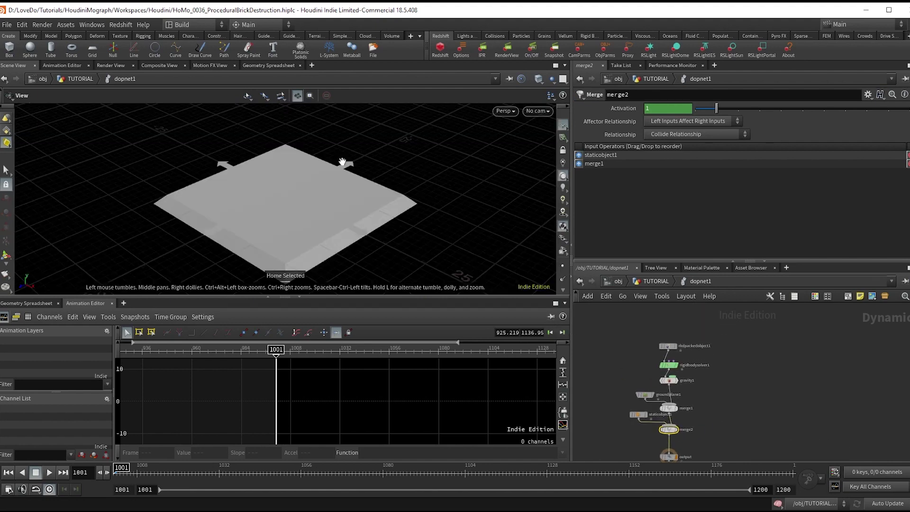
pyautogui.press('g')
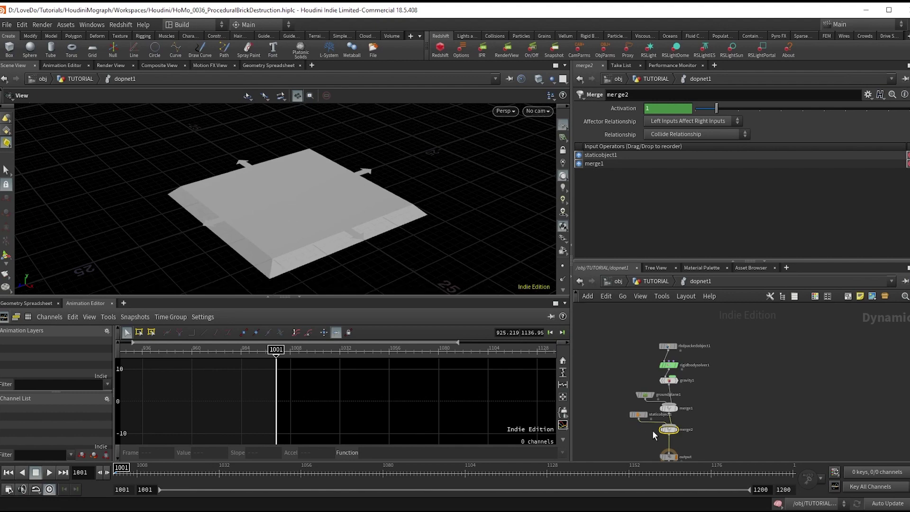
# Set the RBD Packed Object's Geometry Source to First Context Geometry
pyautogui.scroll(4, 675, 365)
pyautogui.click(659, 323)
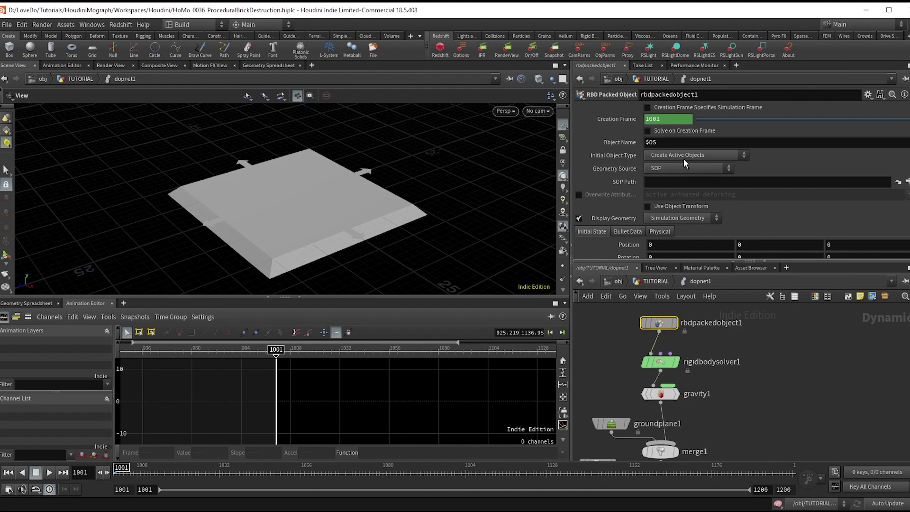
pyautogui.click(673, 164)
pyautogui.click(665, 184)
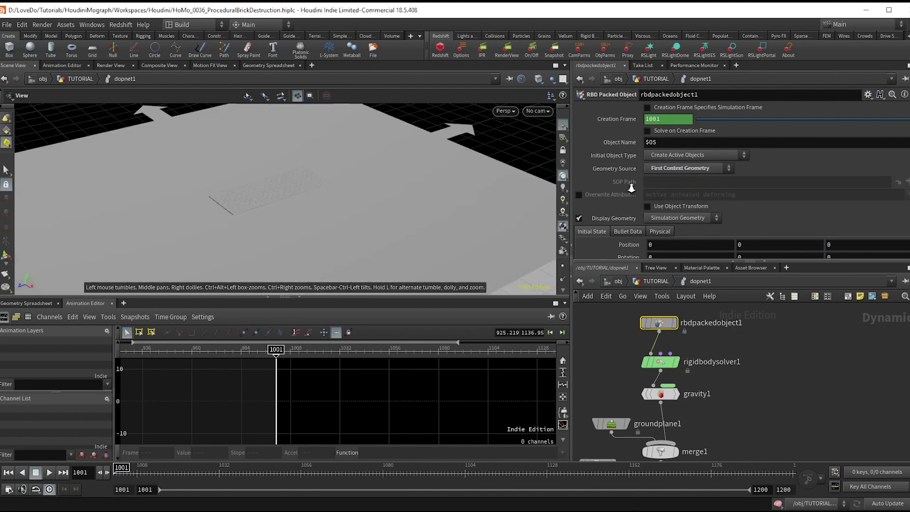
pyautogui.scroll(5, 271, 191)
pyautogui.moveTo(256, 190); pyautogui.dragTo(350, 218)
# Set the Static Object's SOP Path to ../../COLLIDER and enable Use Deforming Geometry
pyautogui.moveTo(669, 438); pyautogui.dragTo(757, 338, button='middle')
pyautogui.click(685, 366)
pyautogui.scroll(5, 636, 171)
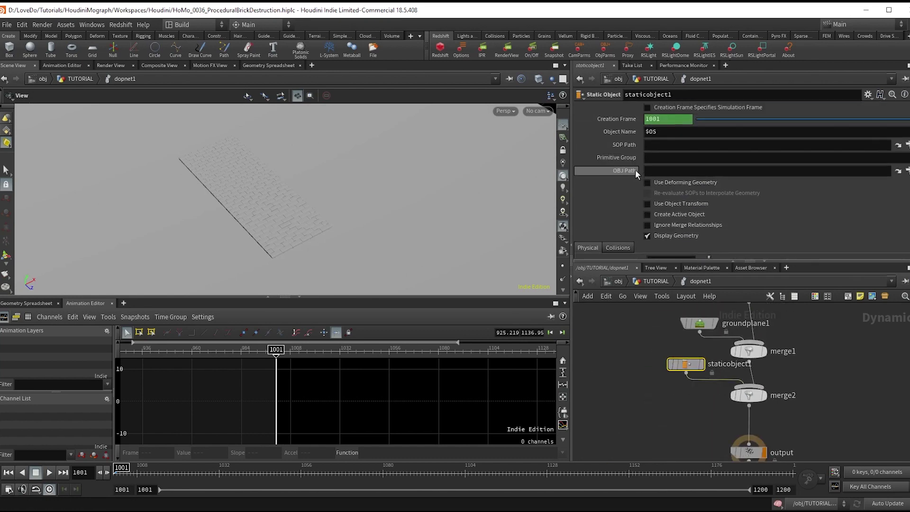
pyautogui.click(660, 145)
pyautogui.write('../../')
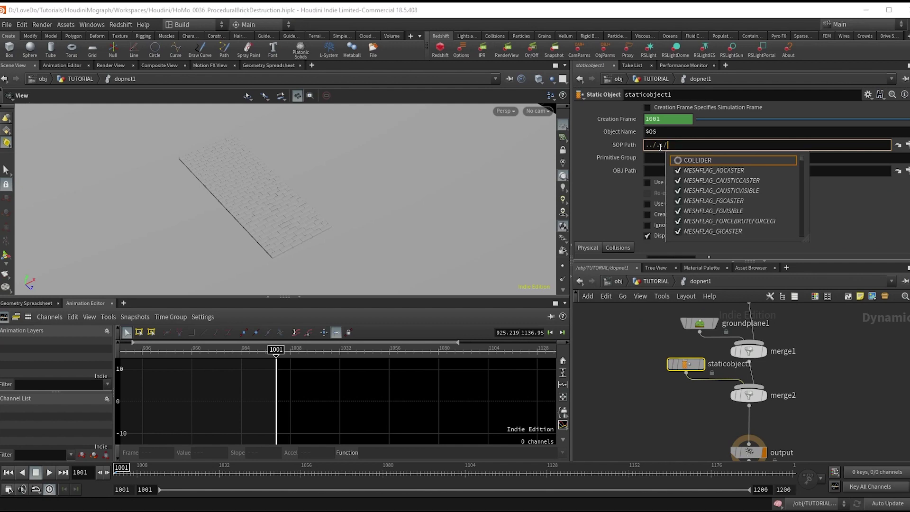
pyautogui.click(695, 161)
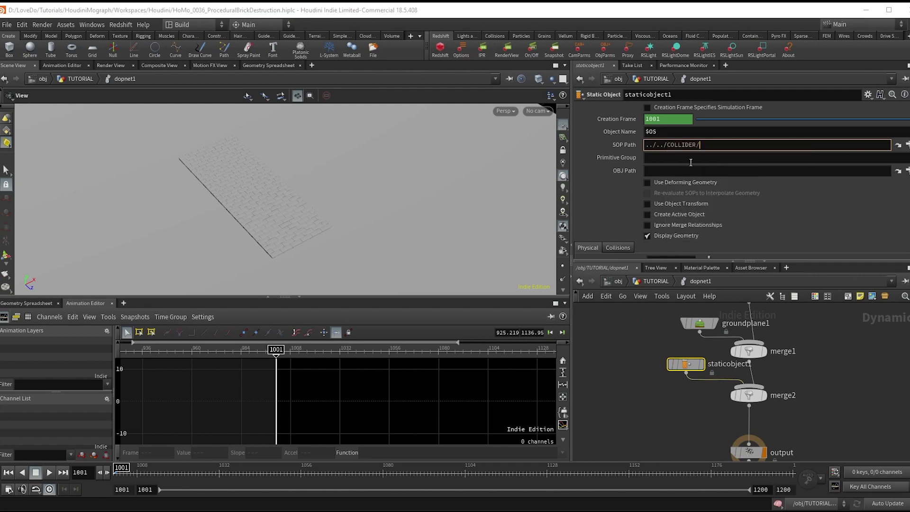
pyautogui.click(673, 182)
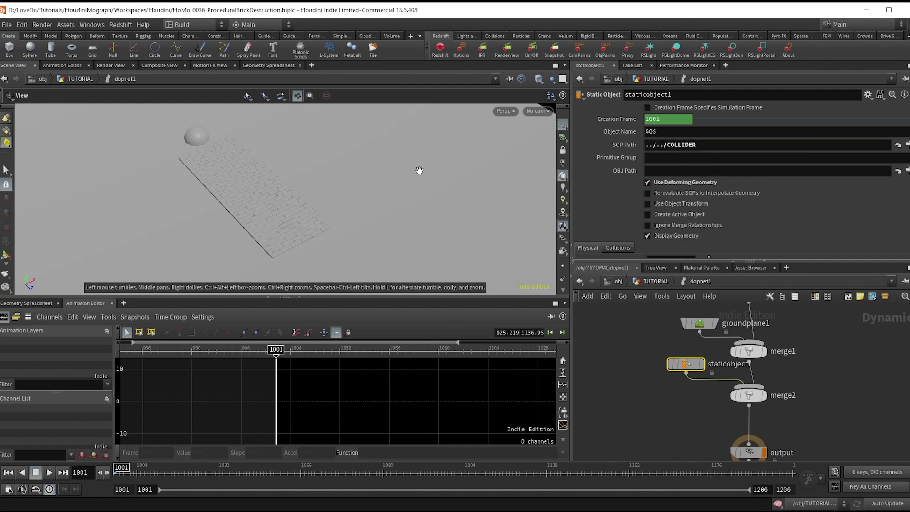
# Play the simulation from frame 1001 to watch the sphere break through the bricks
pyautogui.moveTo(418, 170); pyautogui.dragTo(463, 155)
pyautogui.moveTo(266, 196); pyautogui.dragTo(287, 223)
pyautogui.moveTo(297, 225); pyautogui.dragTo(365, 213, button='right')
pyautogui.moveTo(374, 221); pyautogui.dragTo(364, 211)
pyautogui.click(48, 473)
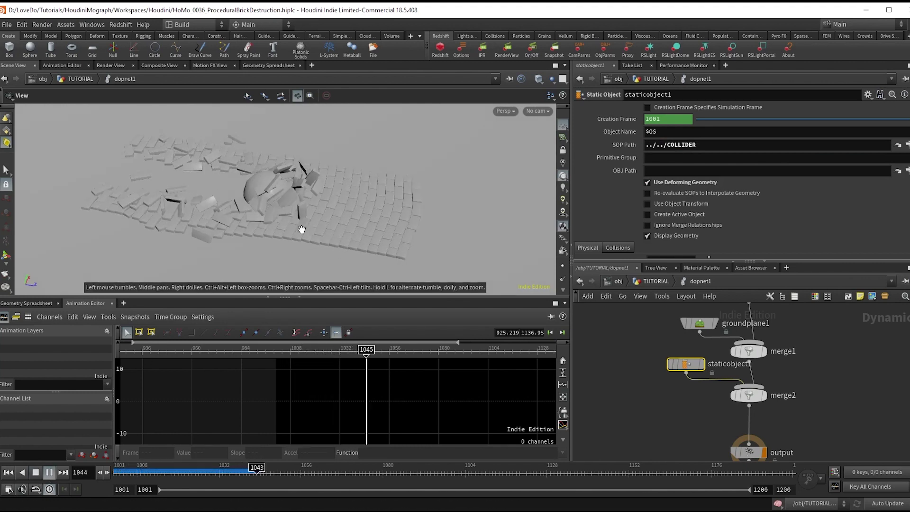
# Scrub and replay the simulation from different viewing angles to examine how the sphere pushes the bricks apart
pyautogui.moveTo(350, 473); pyautogui.dragTo(124, 471)
pyautogui.click(50, 473)
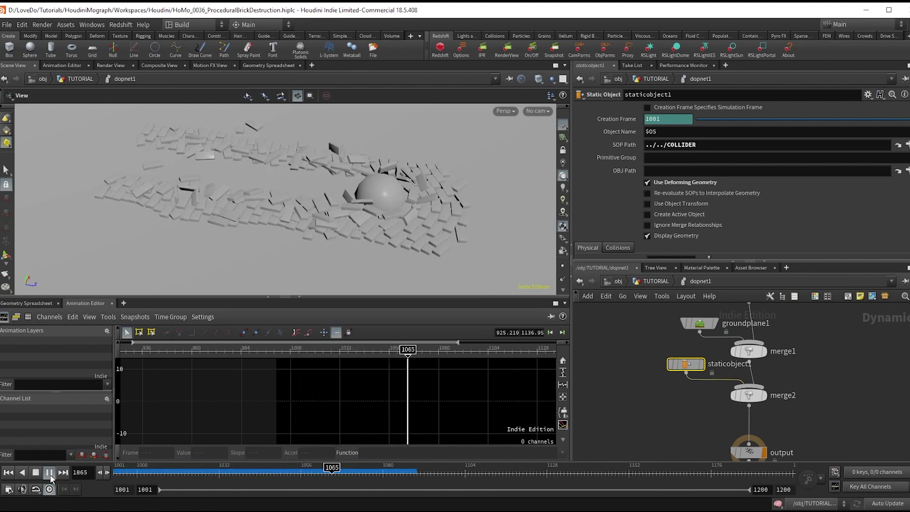
pyautogui.click(49, 472)
pyautogui.moveTo(265, 214); pyautogui.dragTo(228, 248)
pyautogui.moveTo(214, 470); pyautogui.dragTo(286, 473)
pyautogui.moveTo(290, 257); pyautogui.dragTo(339, 234)
pyautogui.moveTo(270, 473); pyautogui.dragTo(120, 473)
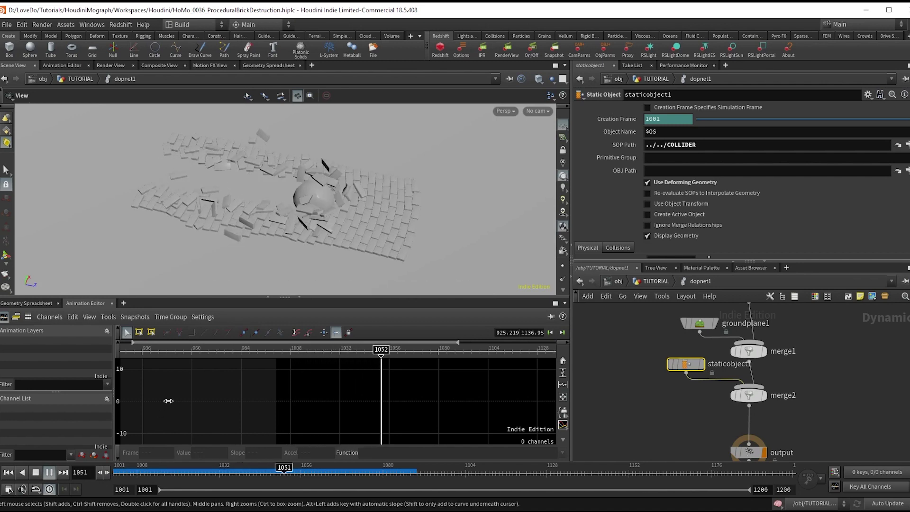
pyautogui.click(49, 472)
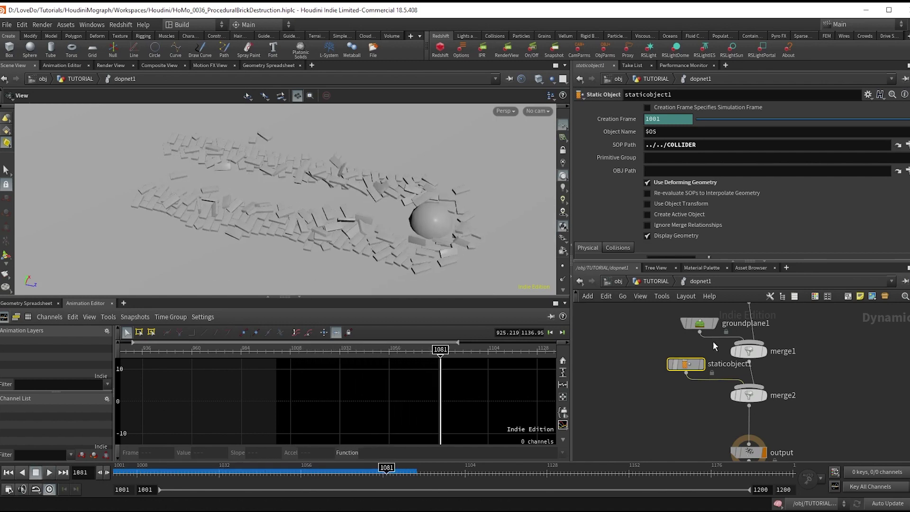
# Back in the TUTORIAL network at frame 1001, add a Box node fed by the Assemble node and display it
pyautogui.click(655, 281)
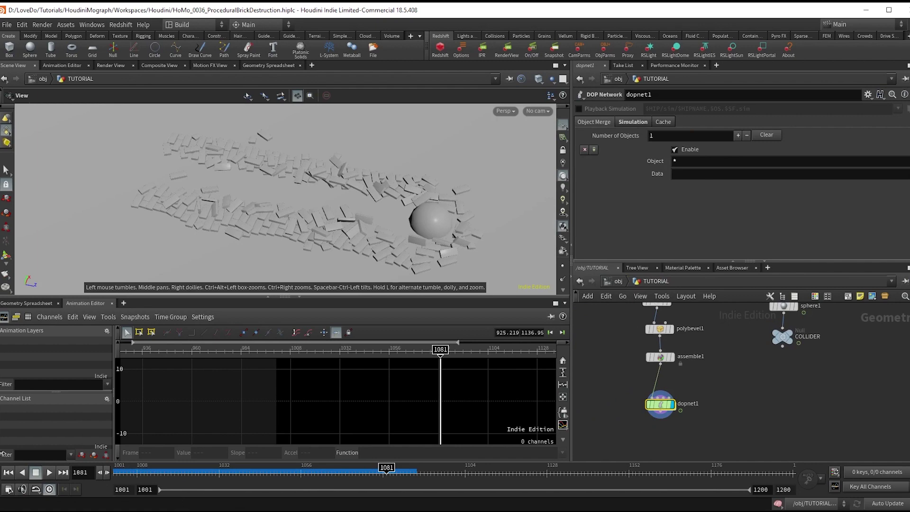
pyautogui.click(14, 472)
pyautogui.scroll(1, 648, 380)
pyautogui.press('Tab')
pyautogui.write('bo')
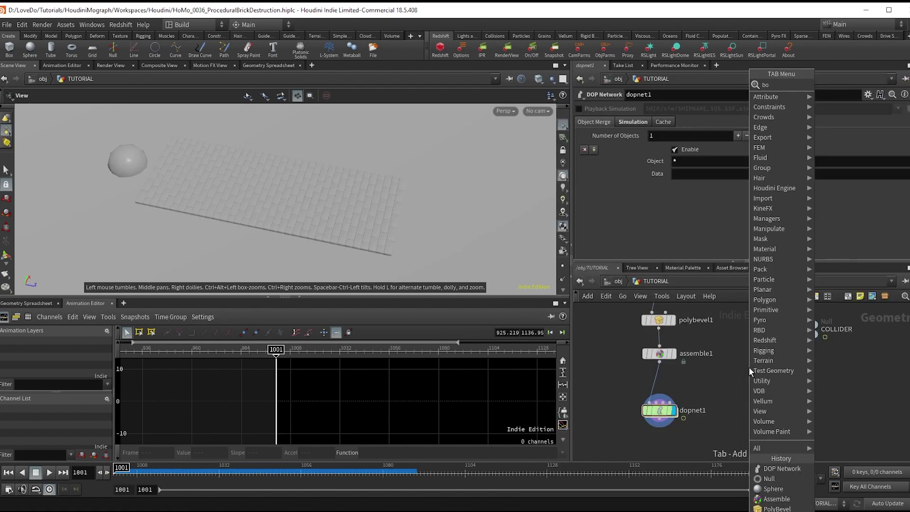
pyautogui.press('Return')
pyautogui.click(749, 369)
pyautogui.moveTo(749, 362); pyautogui.dragTo(677, 370)
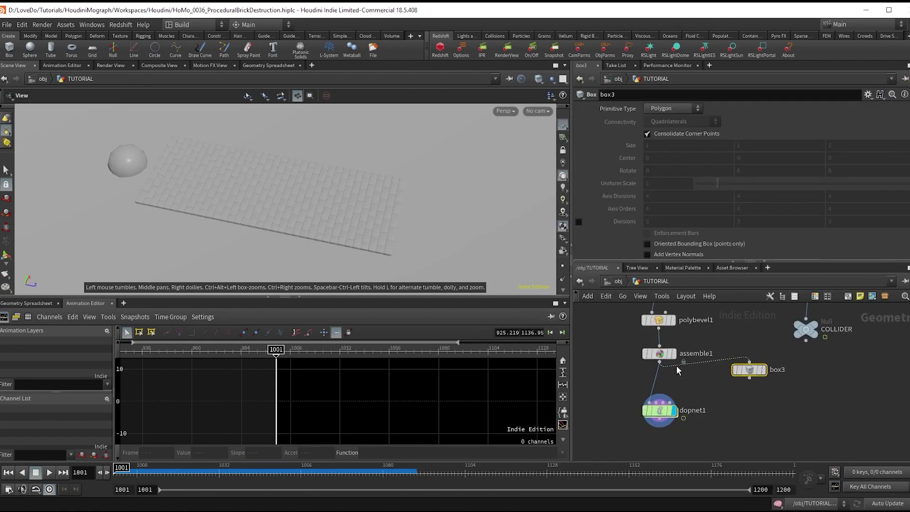
pyautogui.moveTo(760, 371); pyautogui.dragTo(754, 379)
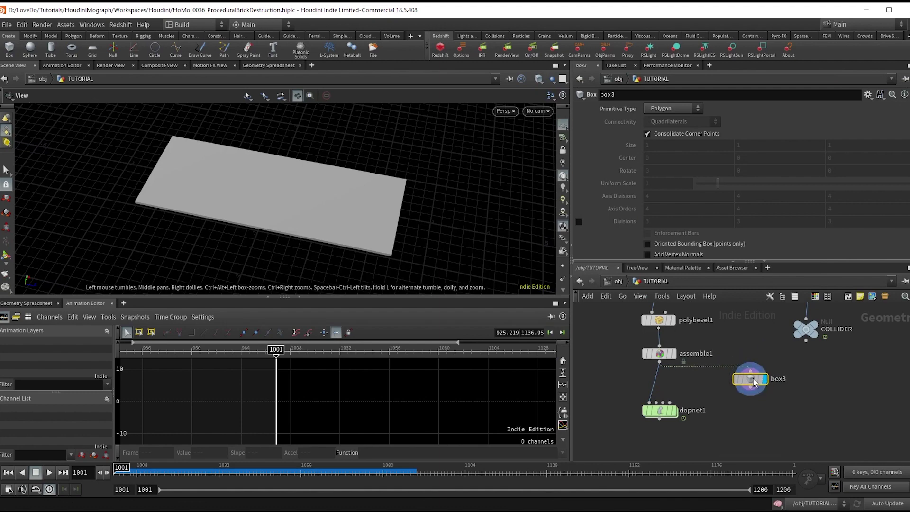
pyautogui.moveTo(435, 237); pyautogui.dragTo(427, 255)
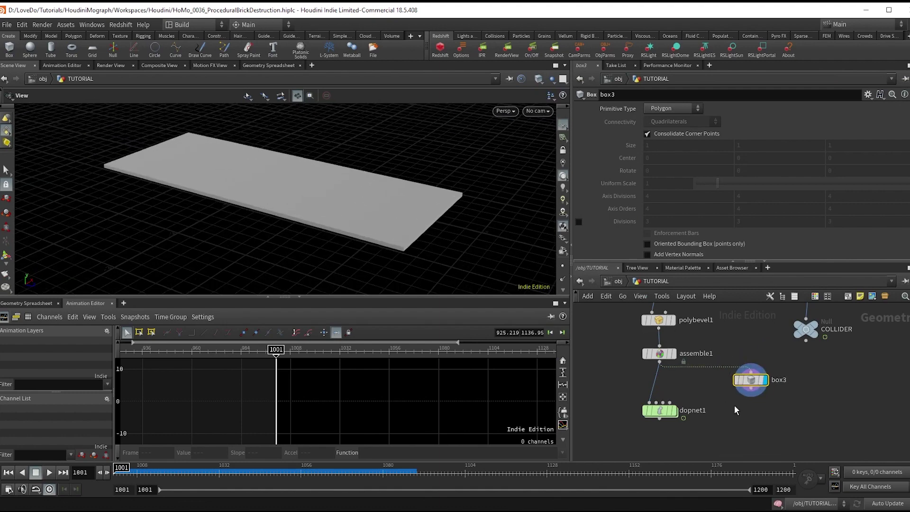
# Add a displayed Transform node after the new box, with Y translate -0.02 and Y scale 2.5
pyautogui.scroll(2, 768, 409)
pyautogui.moveTo(767, 405); pyautogui.dragTo(774, 386, button='middle')
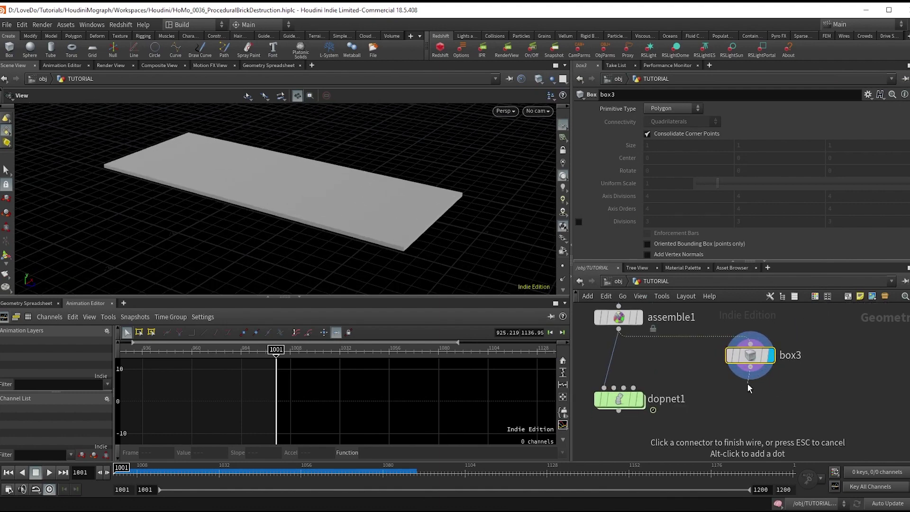
pyautogui.press('Tab')
pyautogui.write('transf')
pyautogui.press('Return')
pyautogui.click(748, 402)
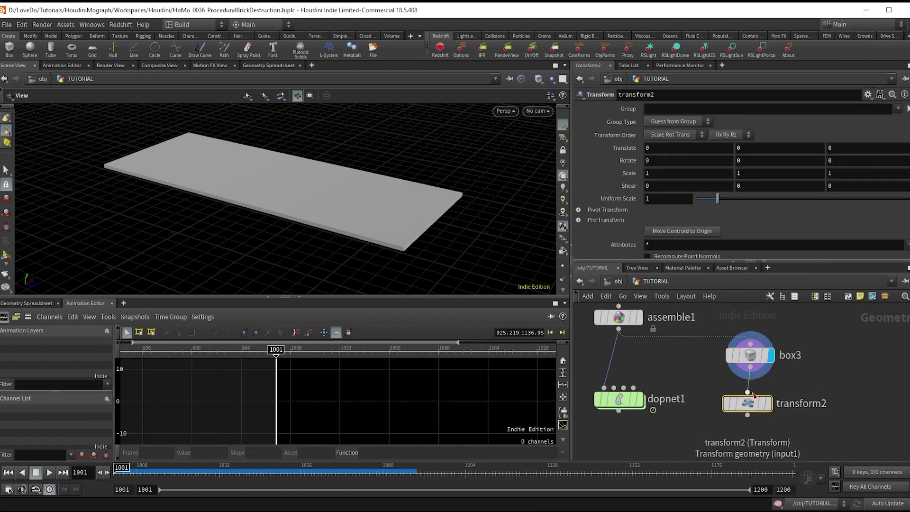
pyautogui.click(767, 403)
pyautogui.moveTo(768, 144); pyautogui.dragTo(824, 173, button='middle')
pyautogui.moveTo(321, 238); pyautogui.dragTo(360, 219)
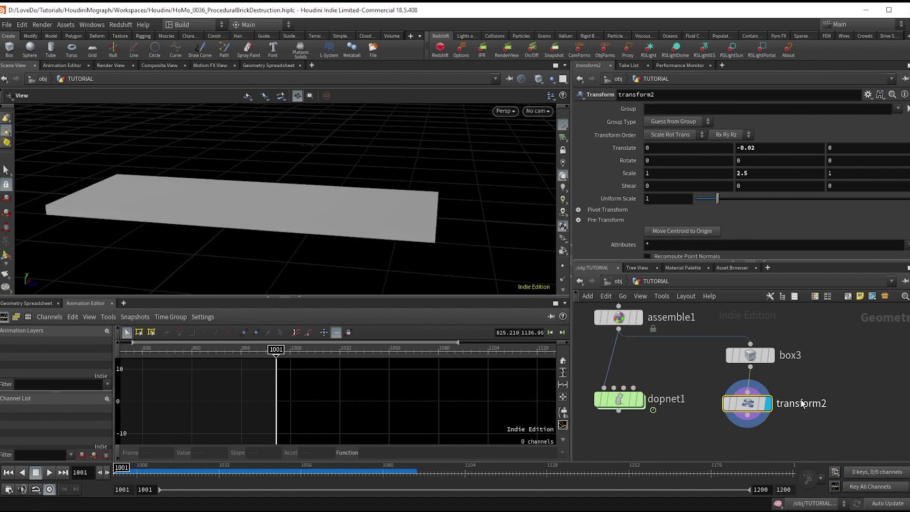
# Add a Blast node after the box's Transform node and display it
pyautogui.scroll(-2, 802, 403)
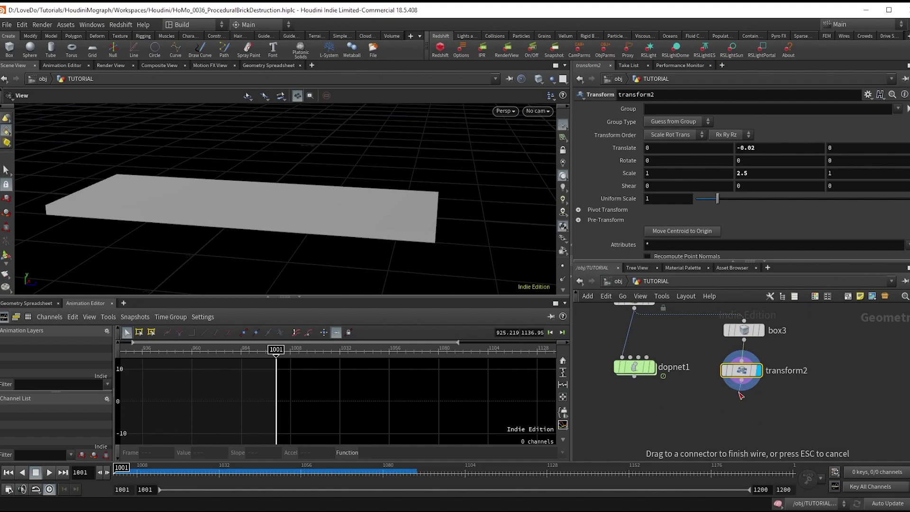
pyautogui.press('Tab')
pyautogui.write('blas')
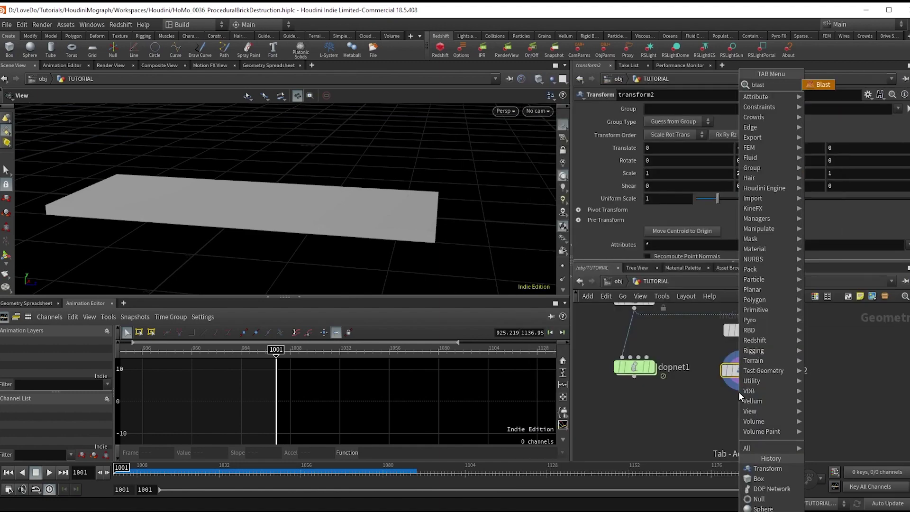
pyautogui.press('Return')
pyautogui.click(743, 409)
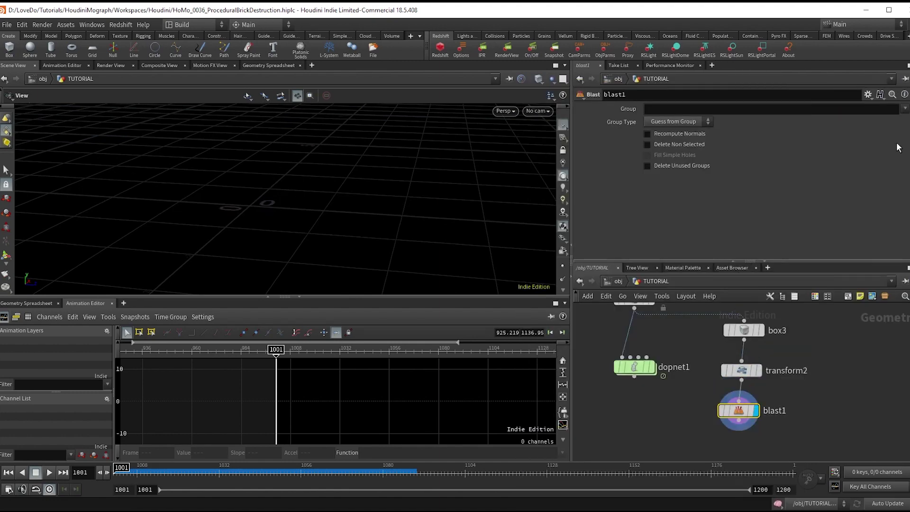
# Set the Blast group to the box's top and bottom faces, primitives 4-5, leaving only the side walls
pyautogui.click(908, 108)
pyautogui.keyDown('alt'); pyautogui.moveTo(389, 215); pyautogui.dragTo(401, 161); pyautogui.keyUp('alt')
pyautogui.keyDown('shift'); pyautogui.click(364, 260); pyautogui.keyUp('shift')
pyautogui.press('Return')
pyautogui.keyDown('alt'); pyautogui.moveTo(457, 164); pyautogui.dragTo(347, 230); pyautogui.keyUp('alt')
pyautogui.scroll(-5, 683, 385)
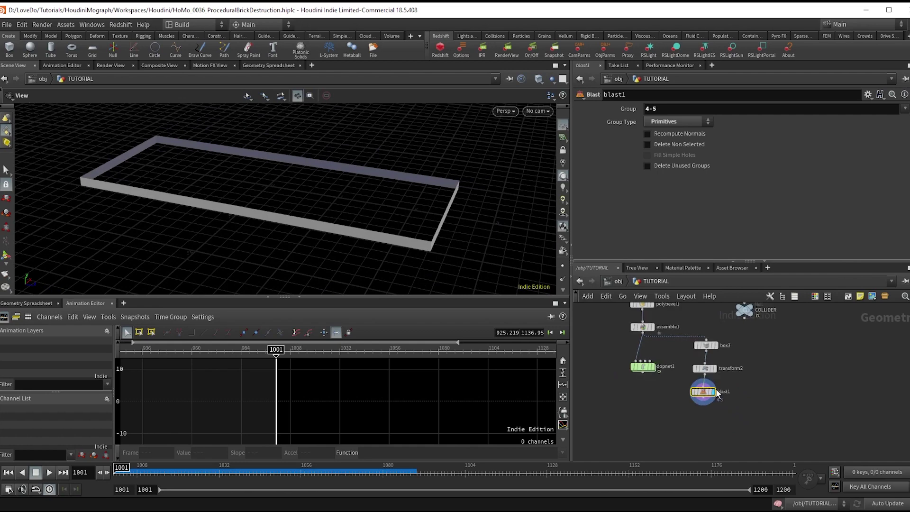
# Add a PolyExtrude node after the Blast node and display it
pyautogui.scroll(-3, 763, 365)
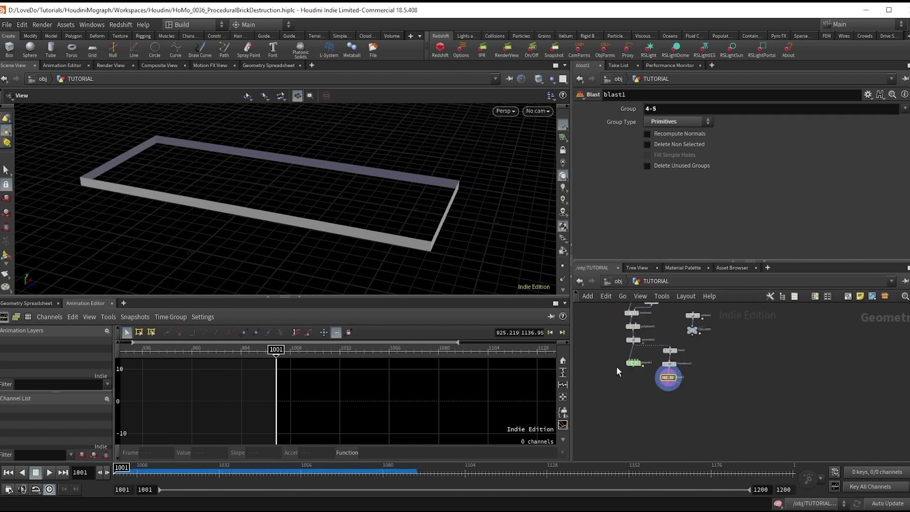
pyautogui.scroll(3, 626, 402)
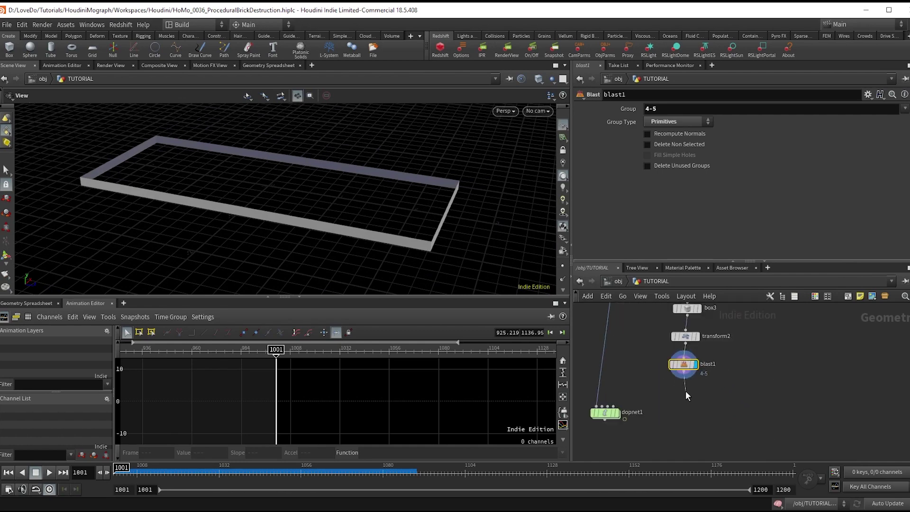
pyautogui.press('Tab')
pyautogui.write('polye')
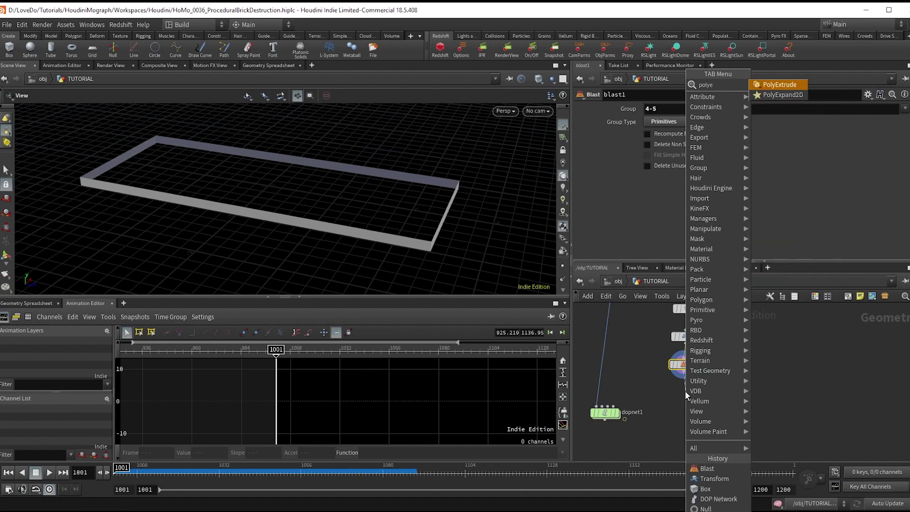
pyautogui.write('x')
pyautogui.press('Return')
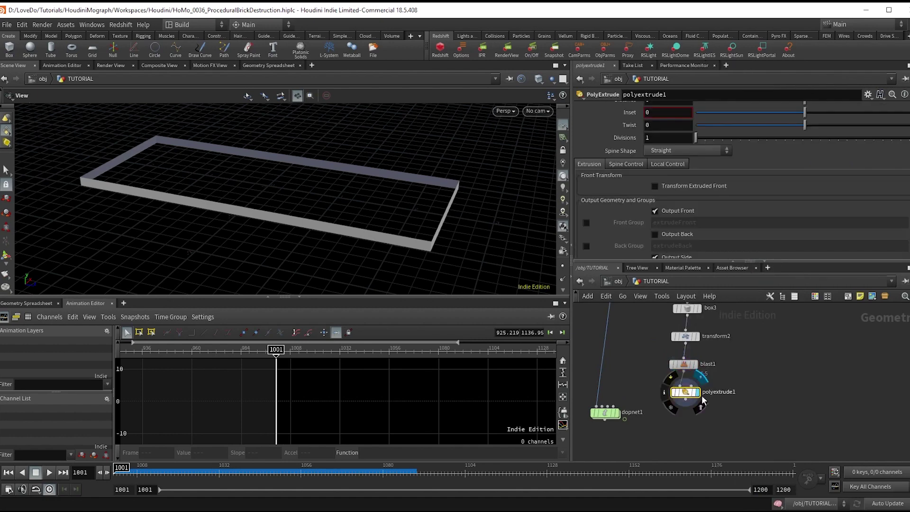
# Set the PolyExtrude distance to 0.316 and enable Output Back to thicken the wall frame
pyautogui.scroll(3, 834, 121)
pyautogui.moveTo(829, 146); pyautogui.dragTo(839, 155)
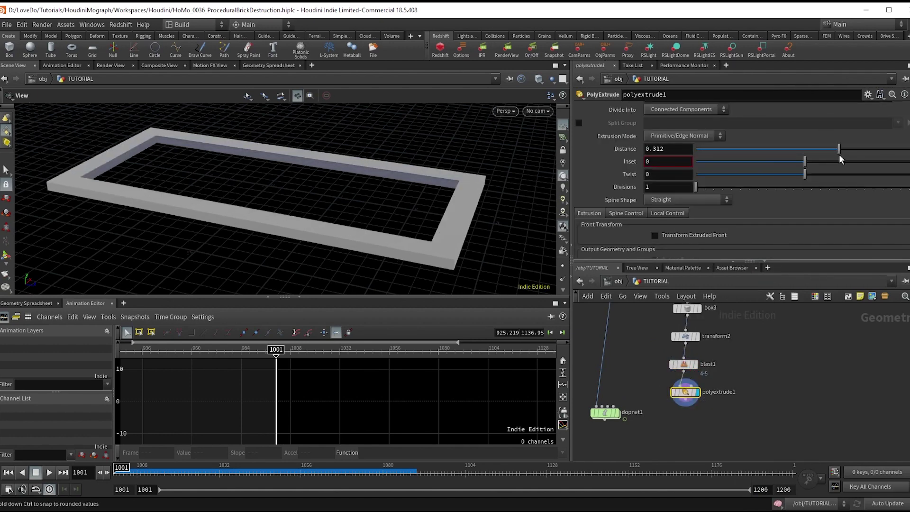
pyautogui.scroll(-4, 667, 211)
pyautogui.moveTo(372, 213); pyautogui.dragTo(387, 248)
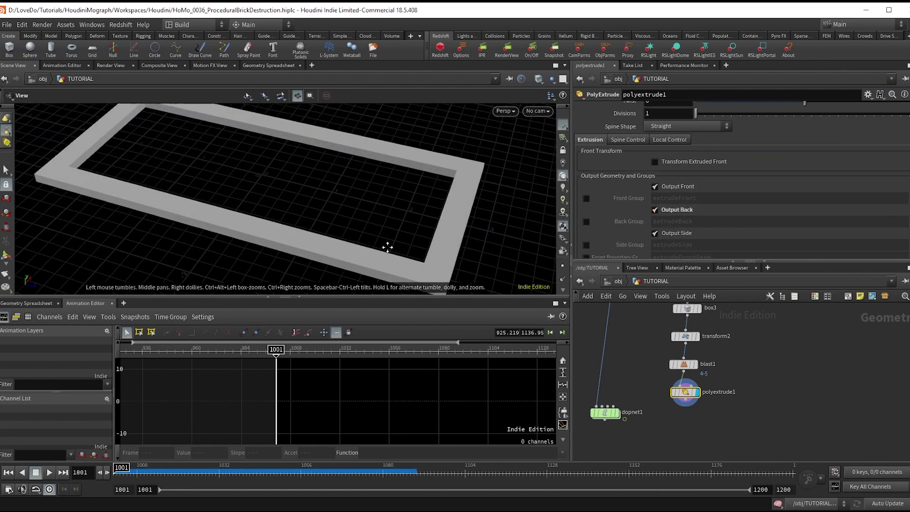
pyautogui.scroll(2, 755, 197)
# Add a displayed Null node after the PolyExtrude node and name it WALL
pyautogui.scroll(3, 714, 401)
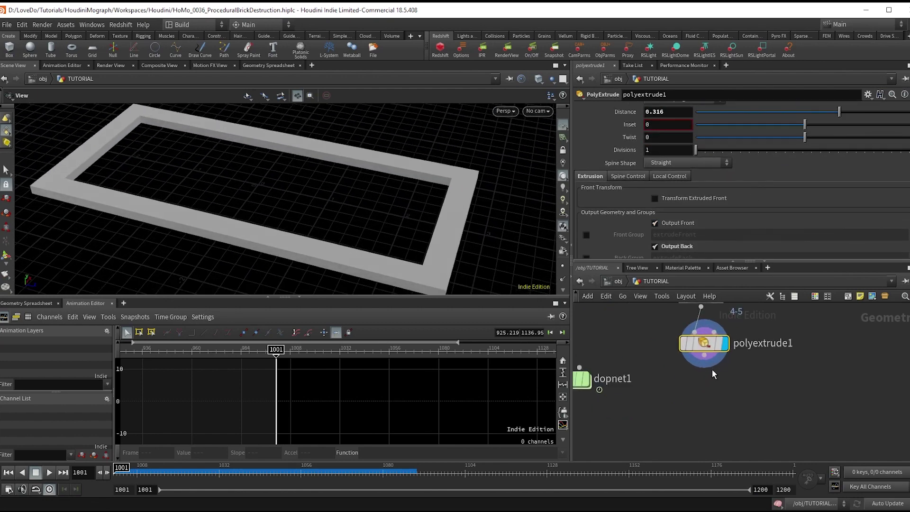
pyautogui.click(707, 378)
pyautogui.press('Tab')
pyautogui.write('nul')
pyautogui.press('Return')
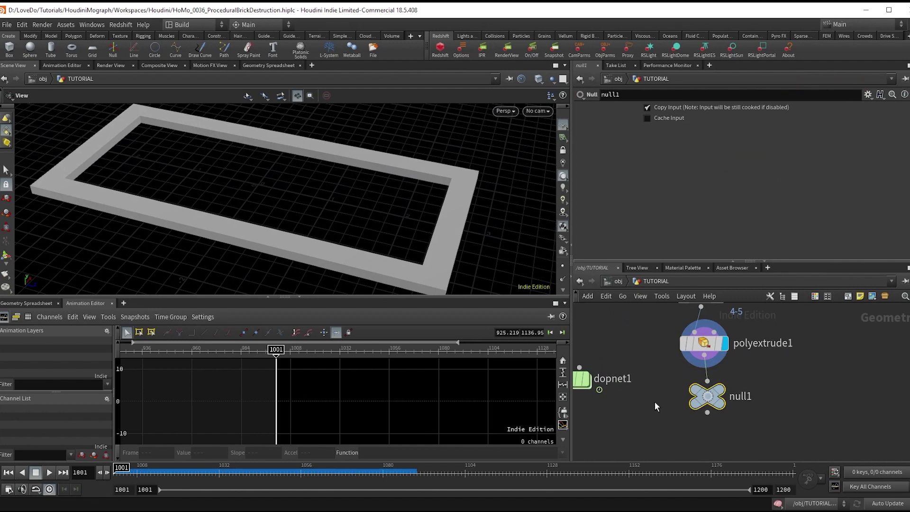
pyautogui.scroll(-2, 655, 402)
pyautogui.moveTo(618, 408); pyautogui.dragTo(667, 400, button='middle')
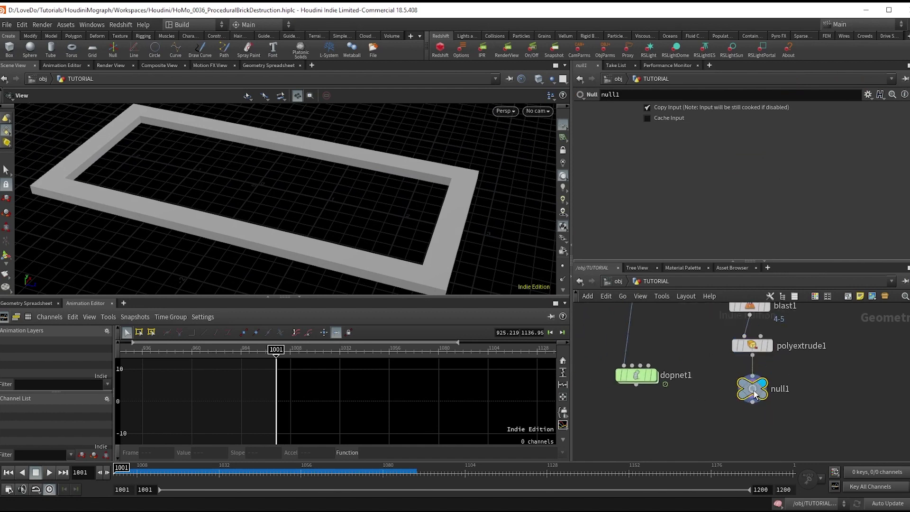
pyautogui.doubleClick(777, 388)
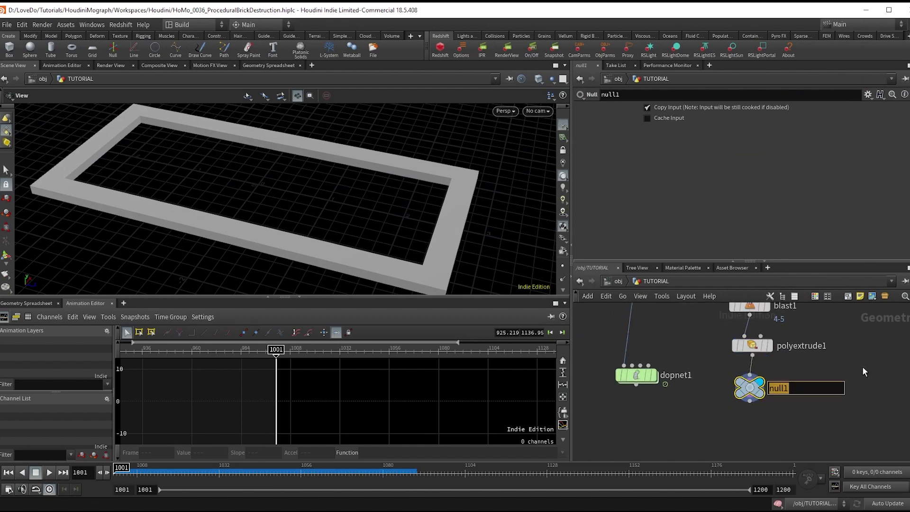
pyautogui.write('WALL')
pyautogui.press('Return')
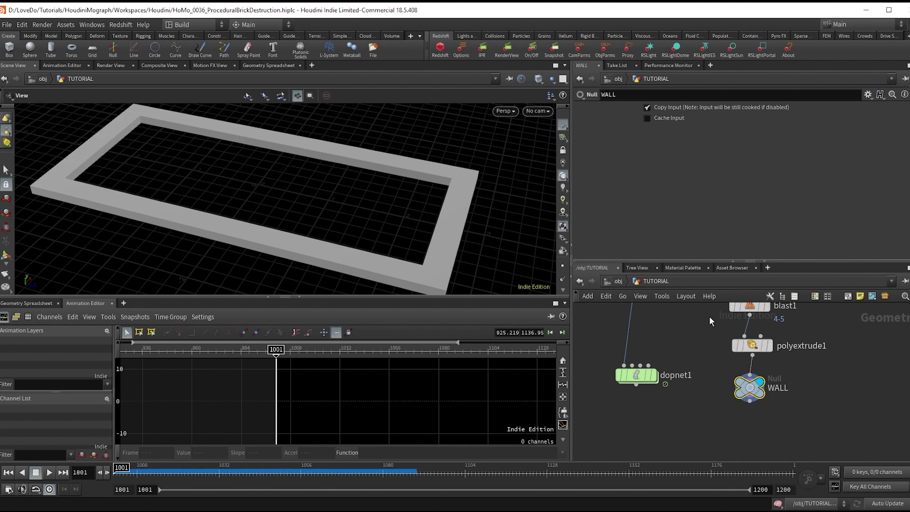
# Inside the DOP network, duplicate the Static Object and the second Merge node, and wire the copies in before the output
pyautogui.doubleClick(636, 374)
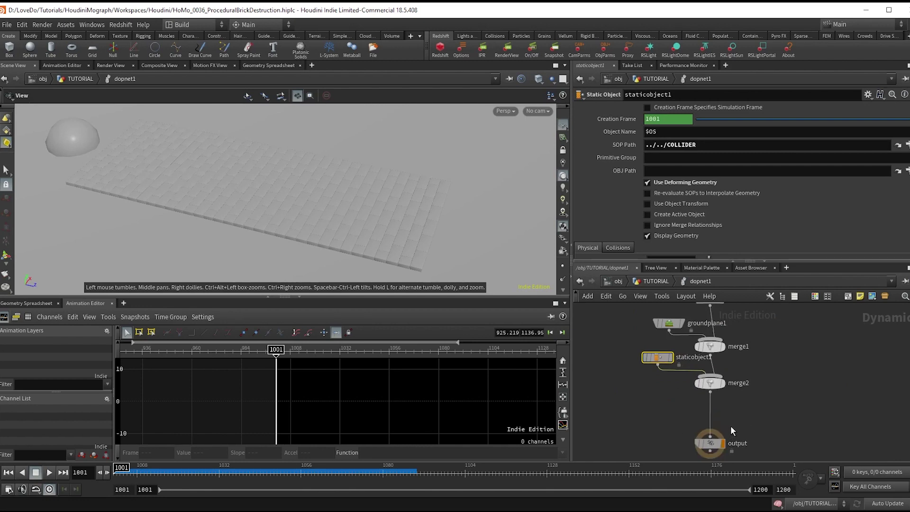
pyautogui.moveTo(730, 427); pyautogui.dragTo(754, 397, button='middle')
pyautogui.keyDown('alt'); pyautogui.moveTo(734, 363); pyautogui.dragTo(733, 395); pyautogui.keyUp('alt')
pyautogui.click(671, 362)
pyautogui.moveTo(670, 372); pyautogui.dragTo(724, 395)
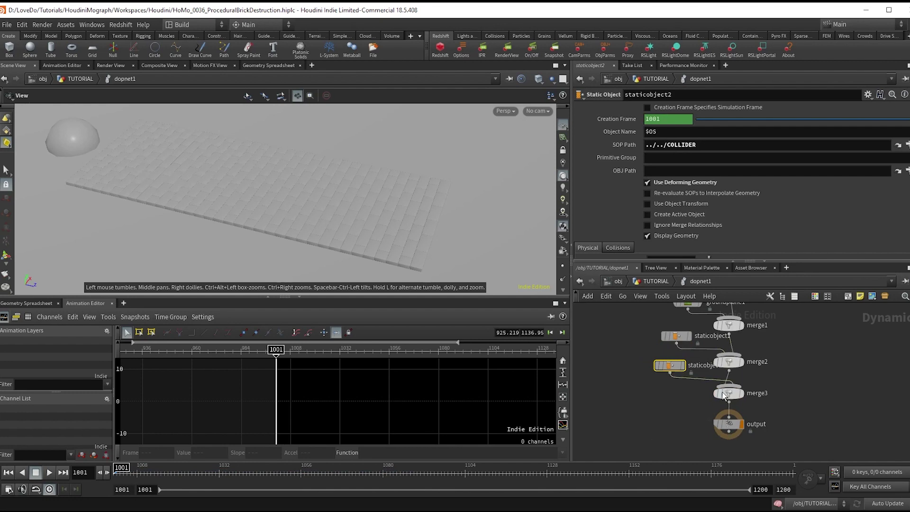
pyautogui.click(729, 393)
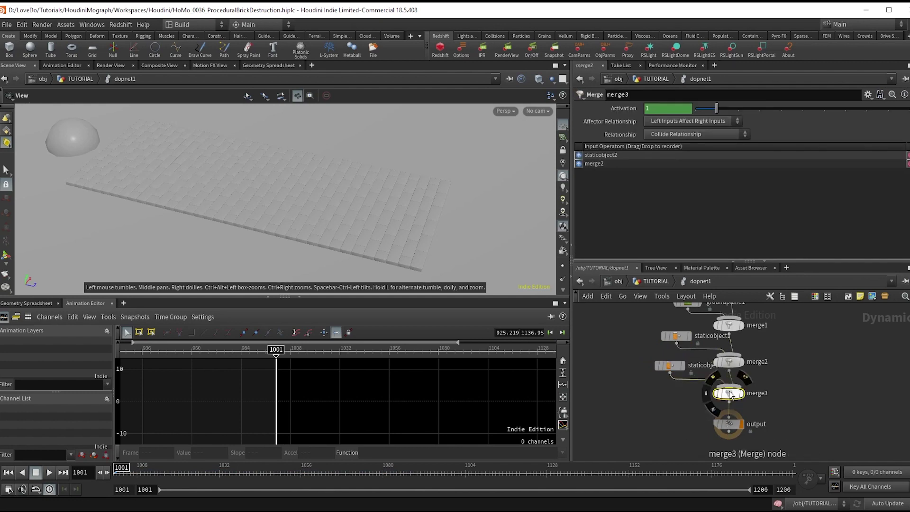
pyautogui.moveTo(670, 366); pyautogui.dragTo(641, 368)
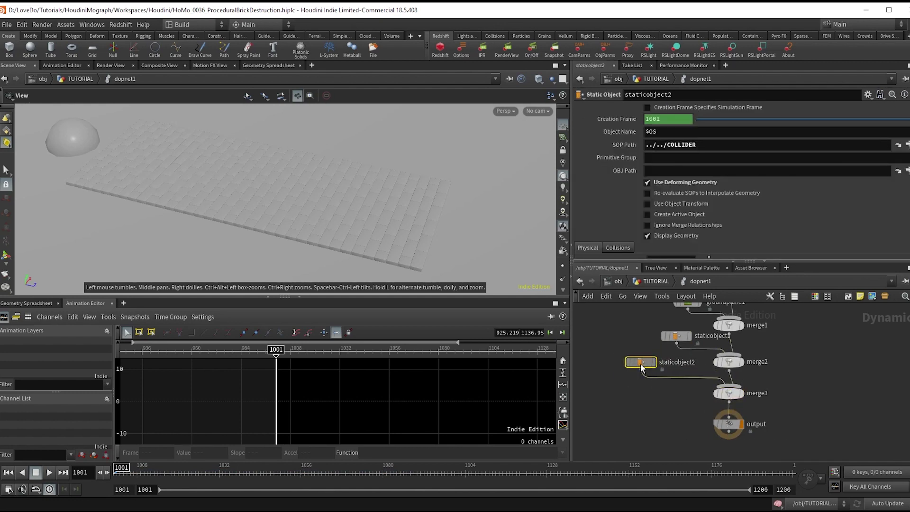
# Set the duplicated Static Object's SOP Path to ../../WALL and disable Use Deforming Geometry
pyautogui.doubleClick(667, 147)
pyautogui.write('W')
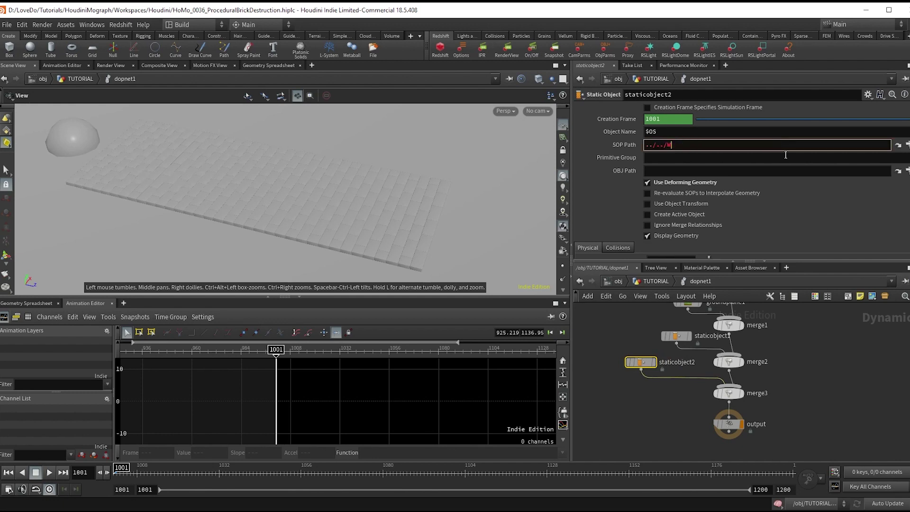
pyautogui.write('ALL/')
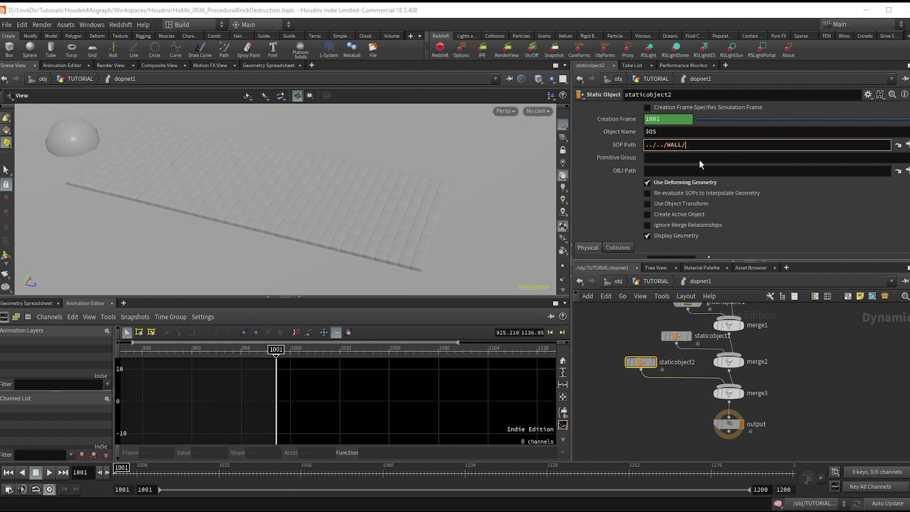
pyautogui.press('BackSpace')
pyautogui.press('Return')
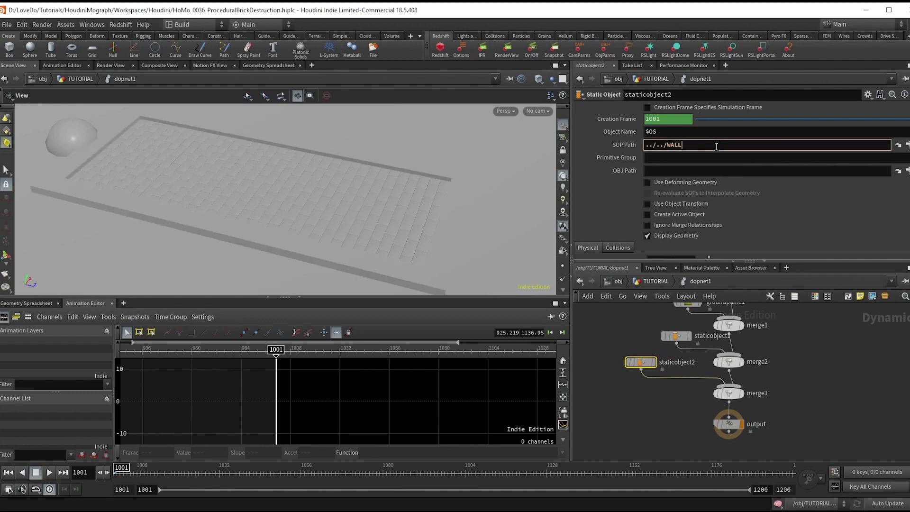
pyautogui.moveTo(207, 203); pyautogui.dragTo(261, 210)
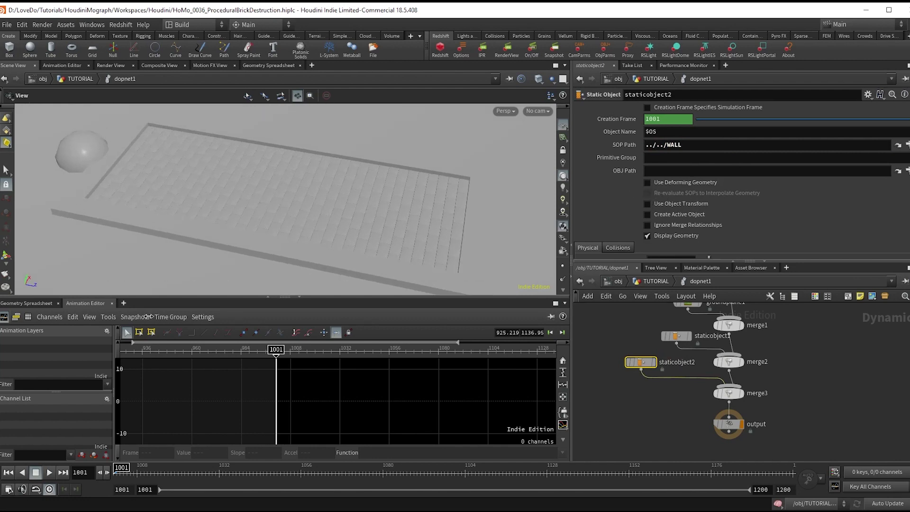
pyautogui.moveTo(178, 209); pyautogui.dragTo(144, 210)
pyautogui.scroll(1, 144, 210)
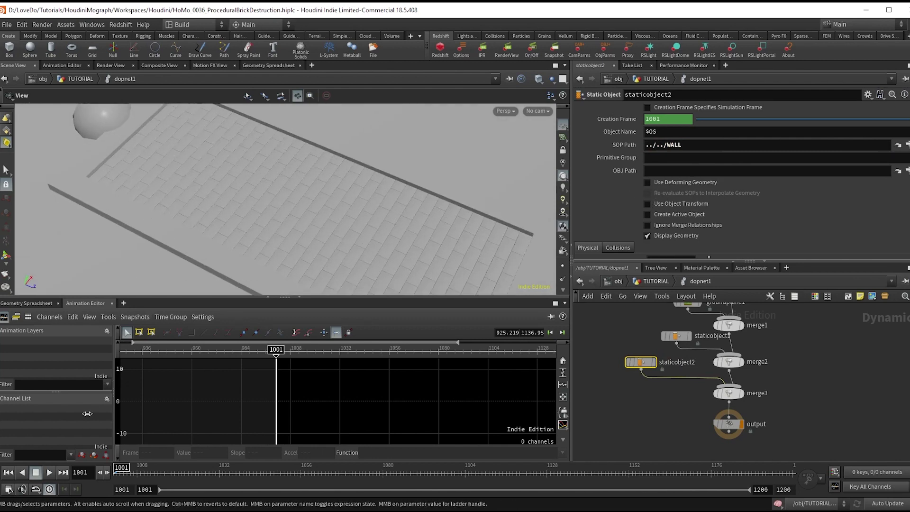
# Play the brick simulation, examine the wall collisions from several angles in shaded and wireframe display, and return to frame 1001
pyautogui.click(55, 474)
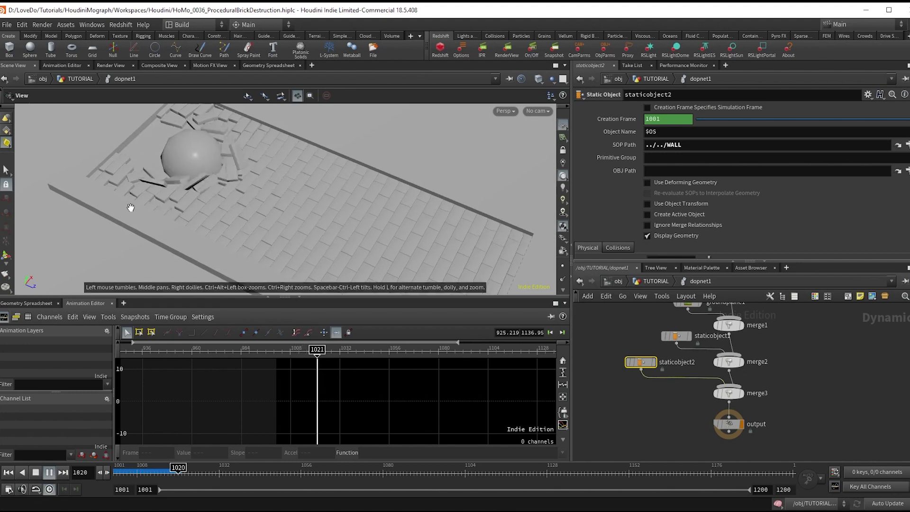
pyautogui.moveTo(142, 251); pyautogui.dragTo(136, 187, button='middle')
pyautogui.moveTo(136, 186); pyautogui.dragTo(189, 208)
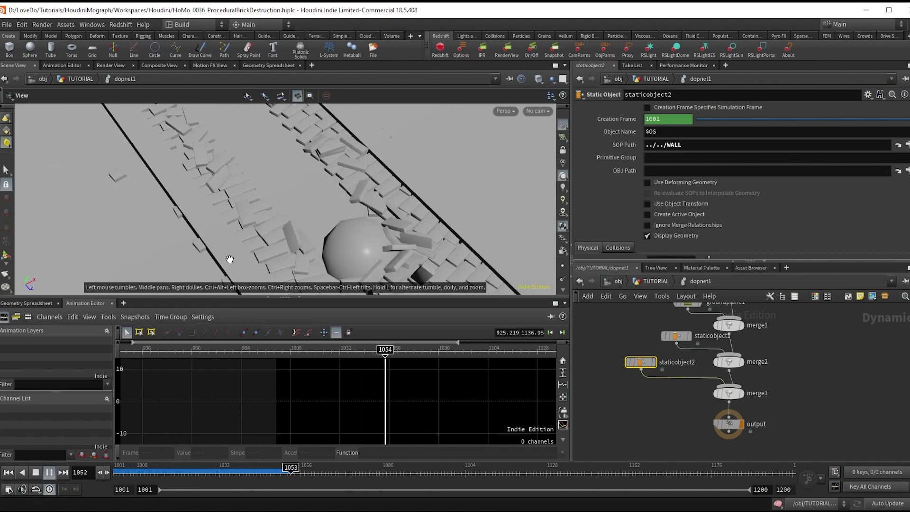
pyautogui.moveTo(233, 261)
pyautogui.mouseDown(button='middle')
pyautogui.moveTo(245, 183)
pyautogui.moveTo(248, 261)
pyautogui.mouseUp(button='middle')
pyautogui.press('w')
pyautogui.moveTo(248, 260); pyautogui.dragTo(242, 250)
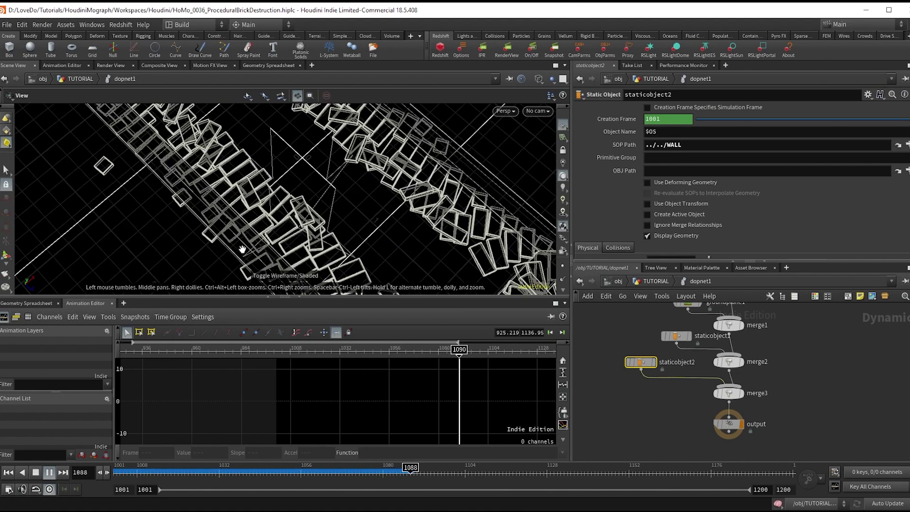
pyautogui.moveTo(242, 250); pyautogui.dragTo(277, 273, button='middle')
pyautogui.moveTo(210, 471); pyautogui.dragTo(236, 471)
pyautogui.press('w')
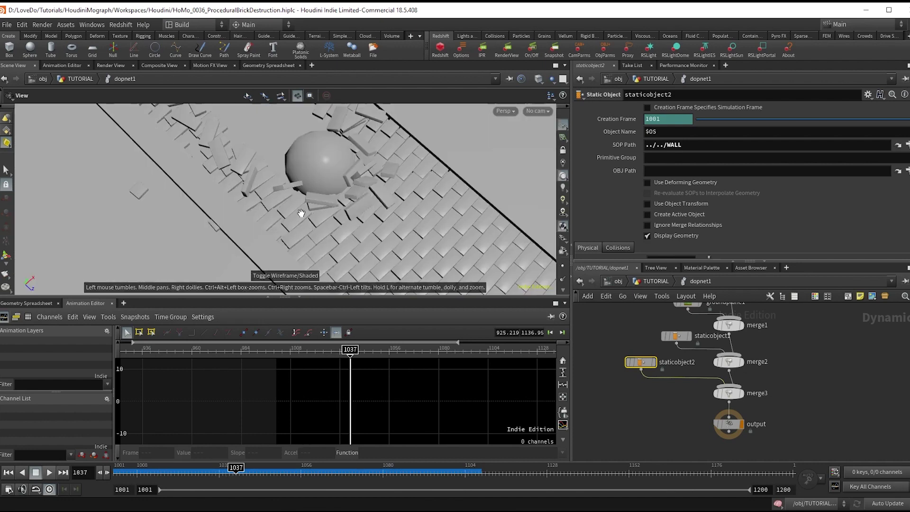
pyautogui.moveTo(298, 213)
pyautogui.mouseDown()
pyautogui.moveTo(330, 190)
pyautogui.moveTo(300, 210)
pyautogui.mouseUp()
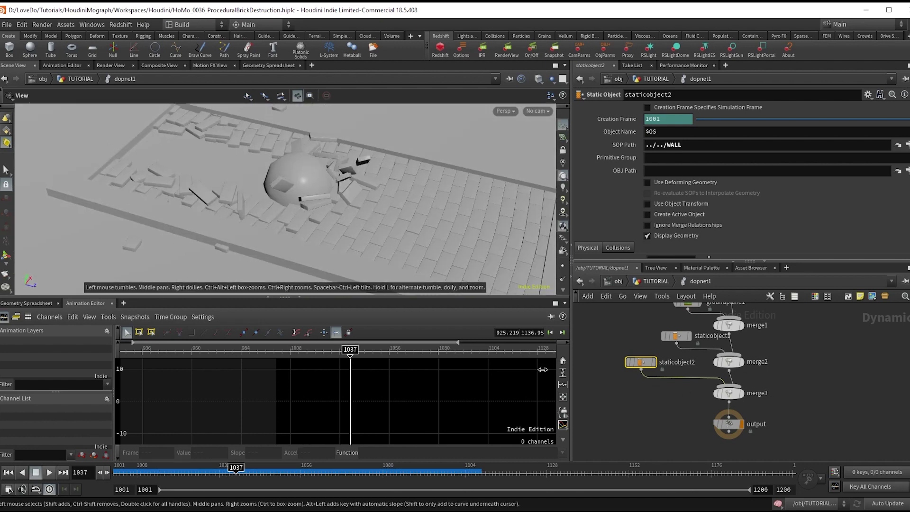
pyautogui.moveTo(235, 470); pyautogui.dragTo(83, 472)
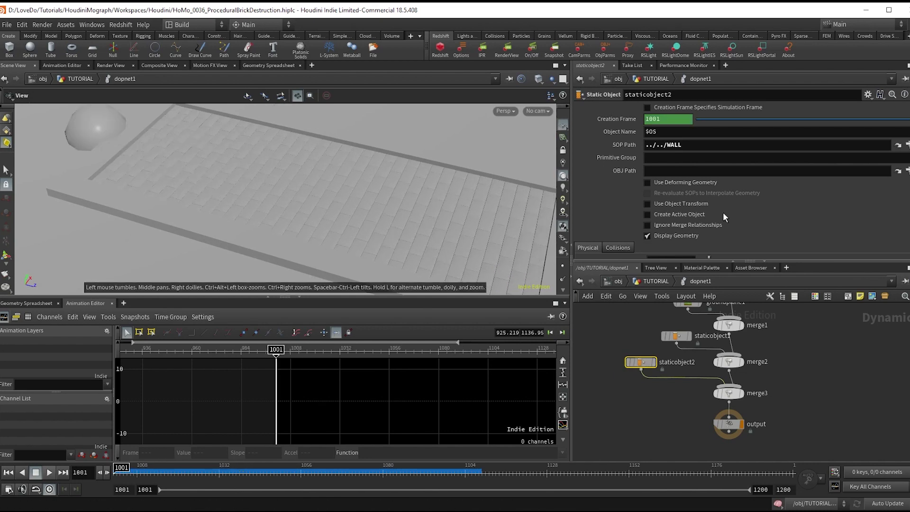
# Set the wall Static Object's Bullet collision Geometry Representation to Concave
pyautogui.scroll(-1, 666, 196)
pyautogui.click(619, 222)
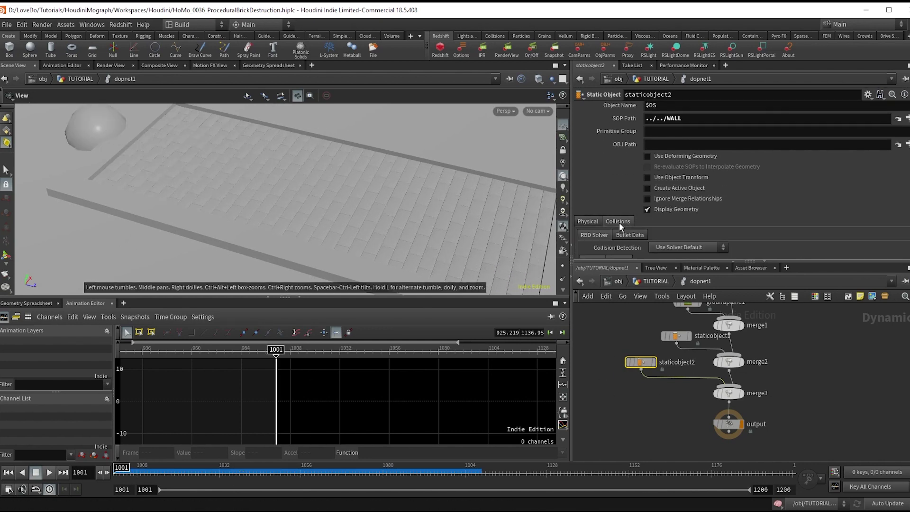
pyautogui.scroll(-2, 613, 169)
pyautogui.click(619, 183)
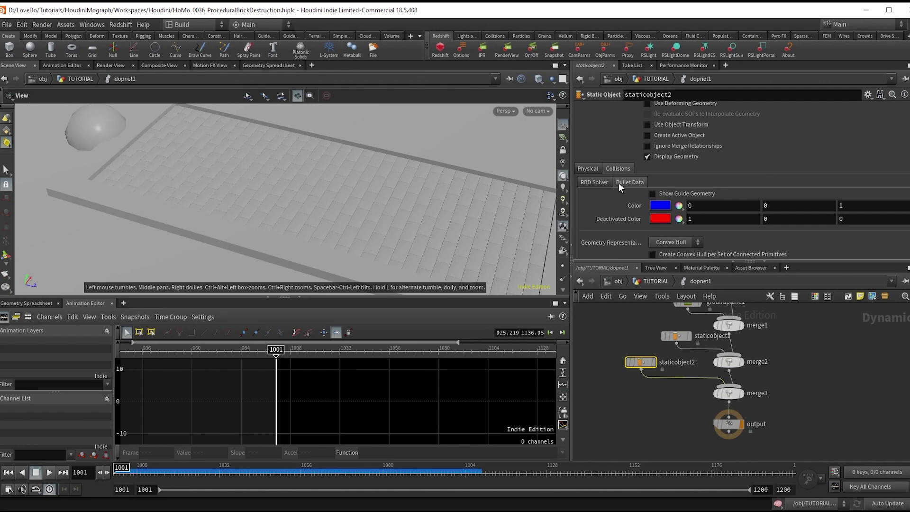
pyautogui.scroll(-1, 620, 185)
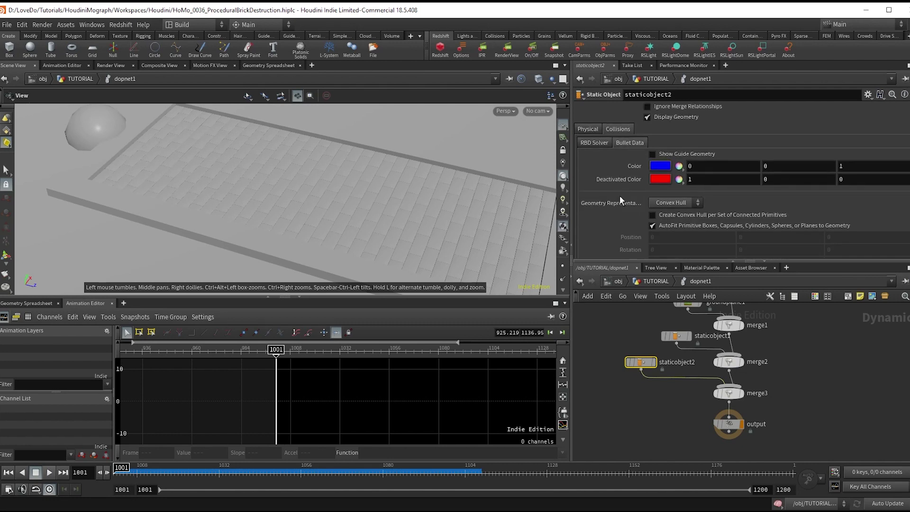
pyautogui.click(659, 202)
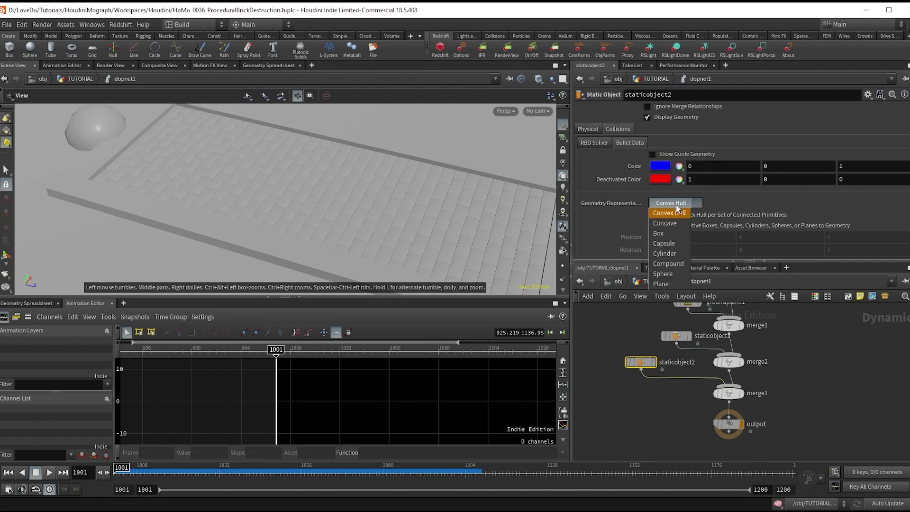
pyautogui.click(670, 222)
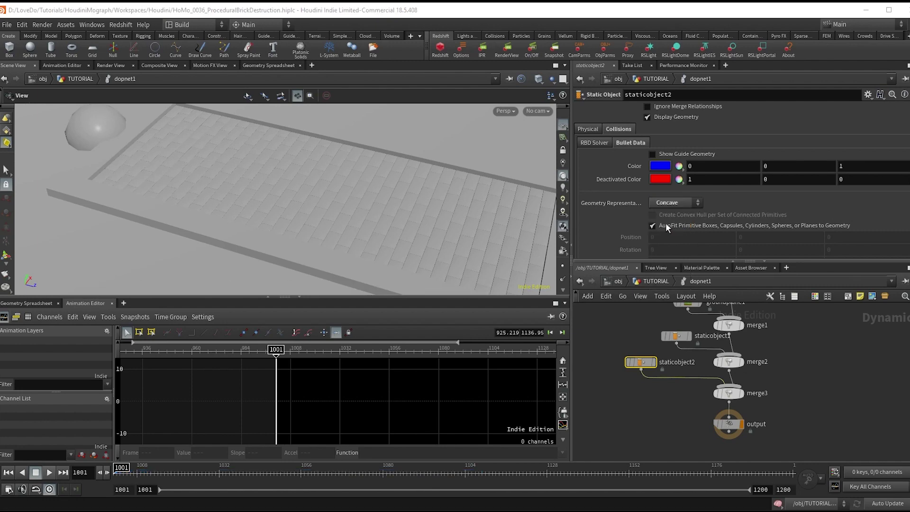
# Replay the simulation to check how the bricks collide with the wall, and set the playback end frame to 1090
pyautogui.click(47, 474)
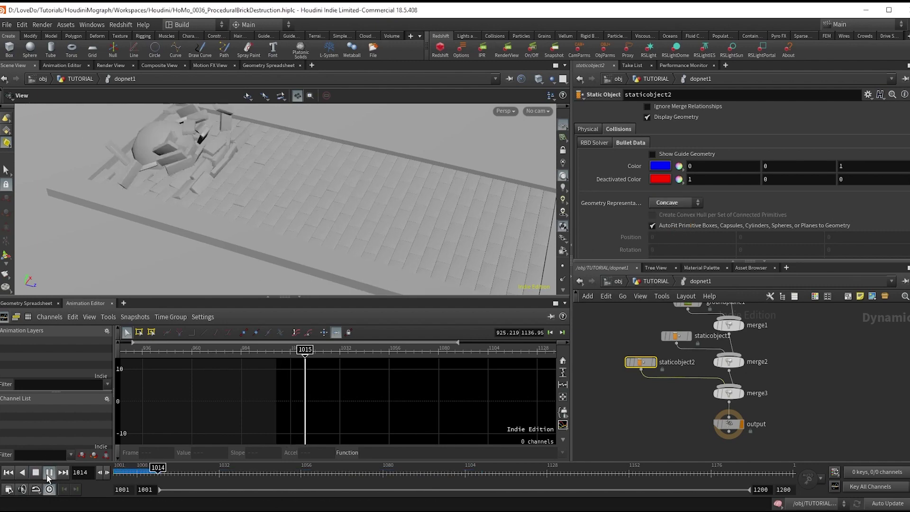
pyautogui.moveTo(452, 202); pyautogui.dragTo(439, 260, button='right')
pyautogui.moveTo(439, 261); pyautogui.dragTo(349, 199, button='middle')
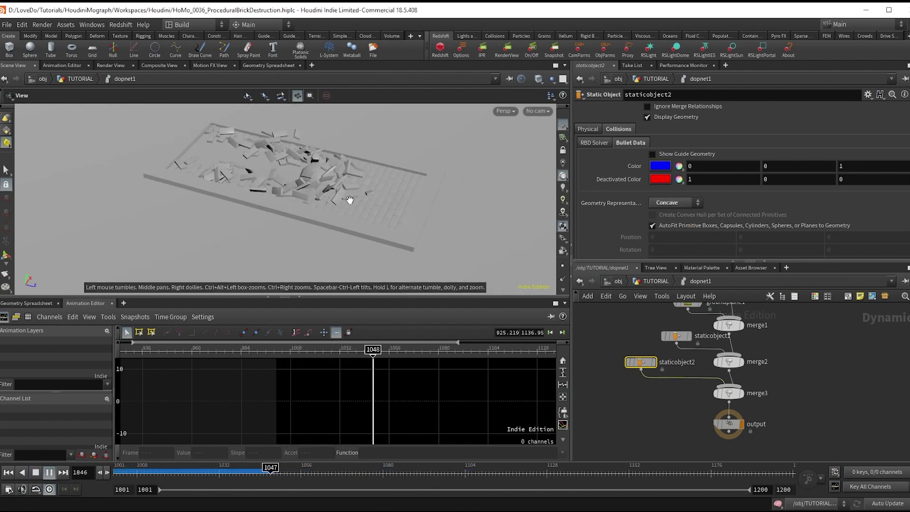
pyautogui.click(48, 472)
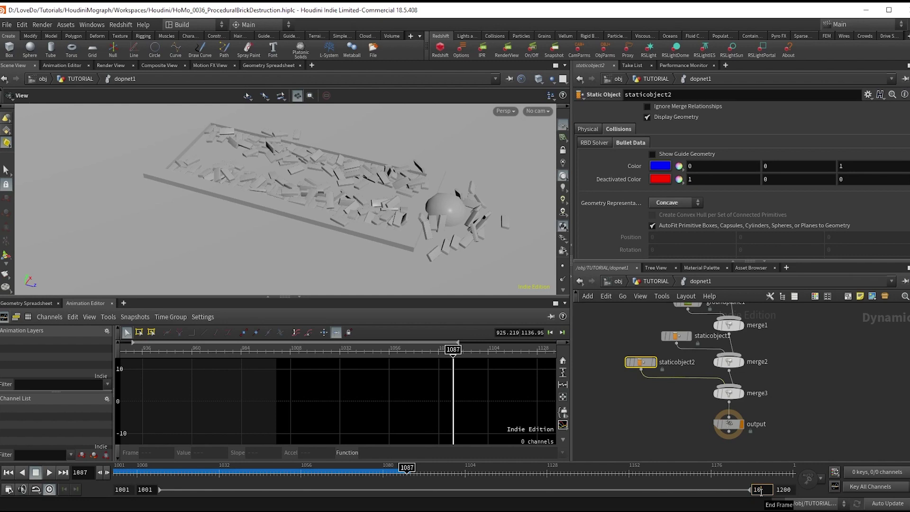
pyautogui.press('Return')
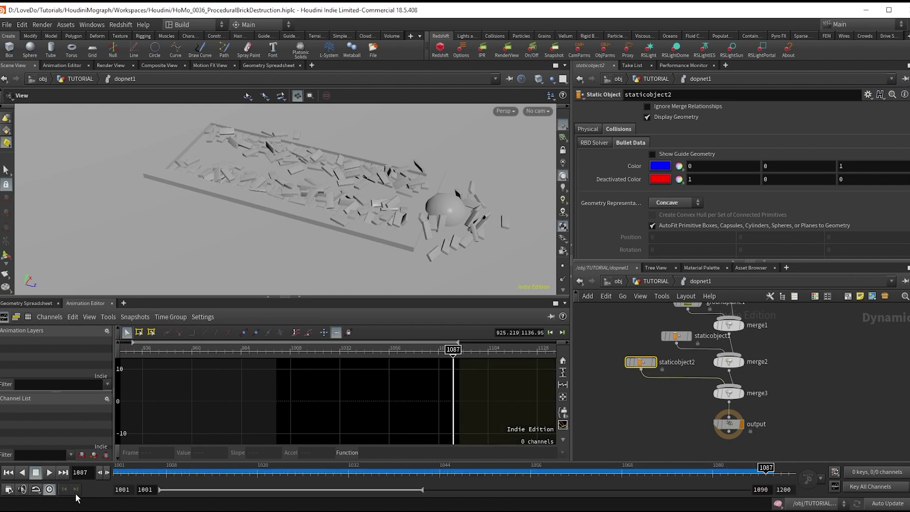
pyautogui.click(49, 472)
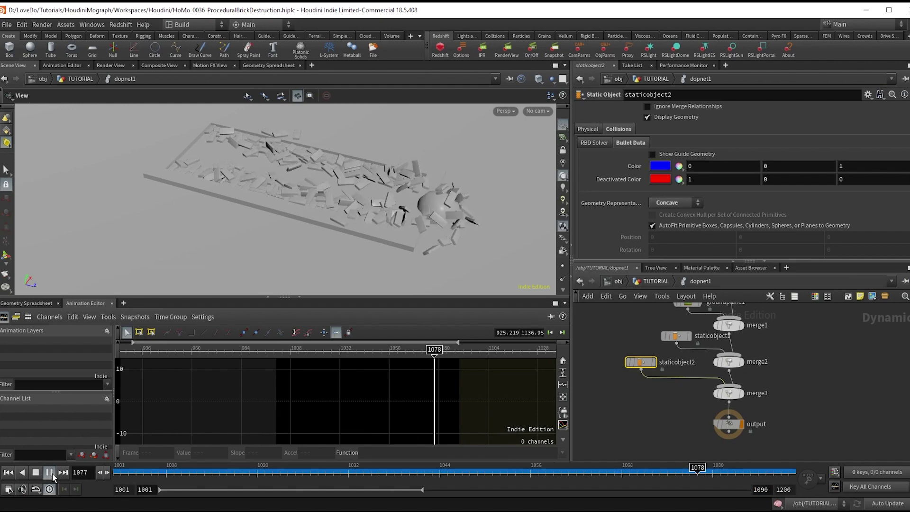
# Display the DOP network at the TUTORIAL level, limit its imported Object to rbdpackedobject1, and play back the bricks alone
pyautogui.scroll(-3, 725, 413)
pyautogui.moveTo(726, 406); pyautogui.dragTo(710, 462, button='middle')
pyautogui.scroll(5, 727, 355)
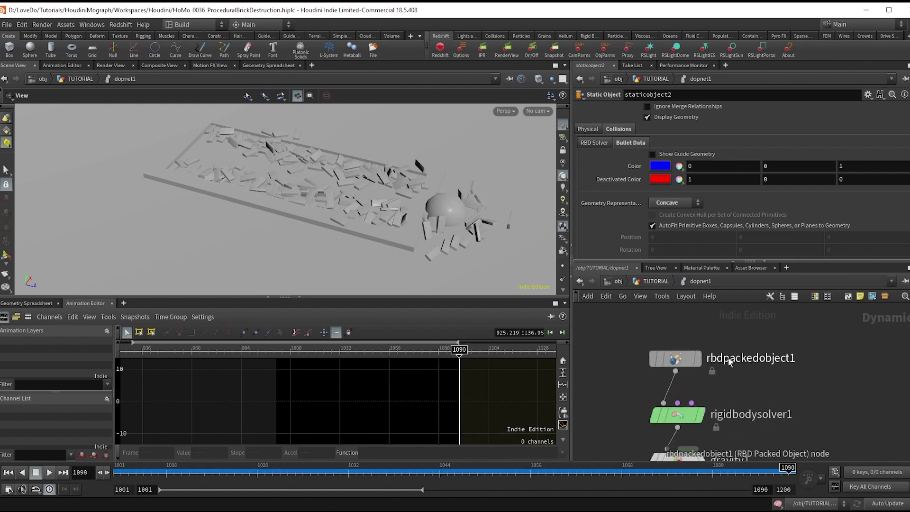
pyautogui.doubleClick(728, 358)
pyautogui.hotkey('ctrl', 'c')
pyautogui.click(655, 280)
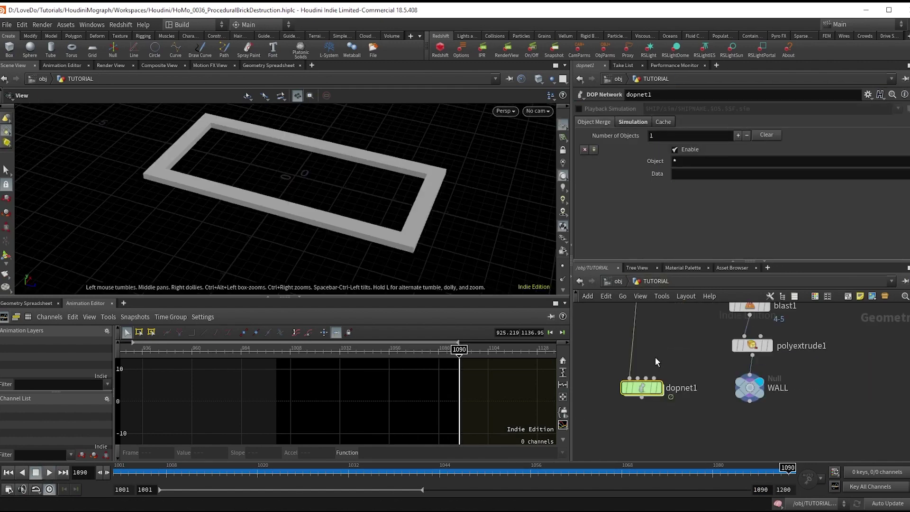
pyautogui.click(591, 282)
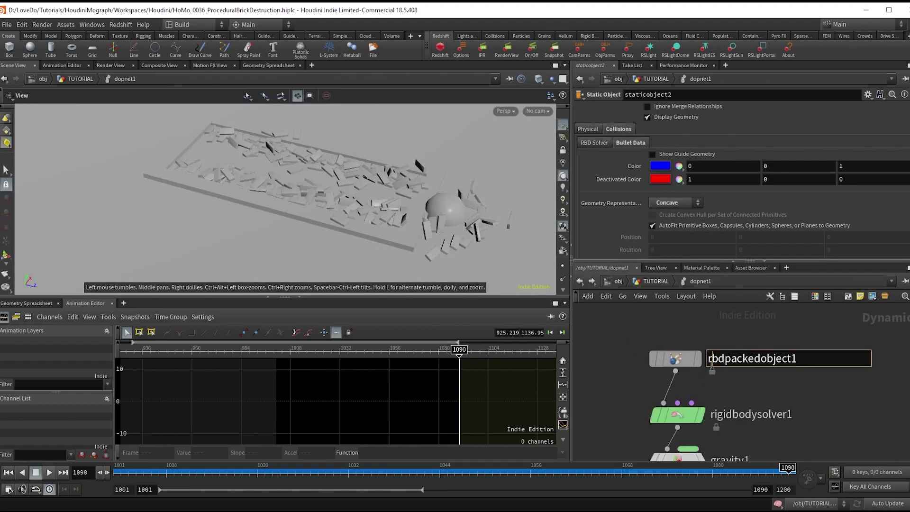
pyautogui.click(655, 280)
pyautogui.click(658, 388)
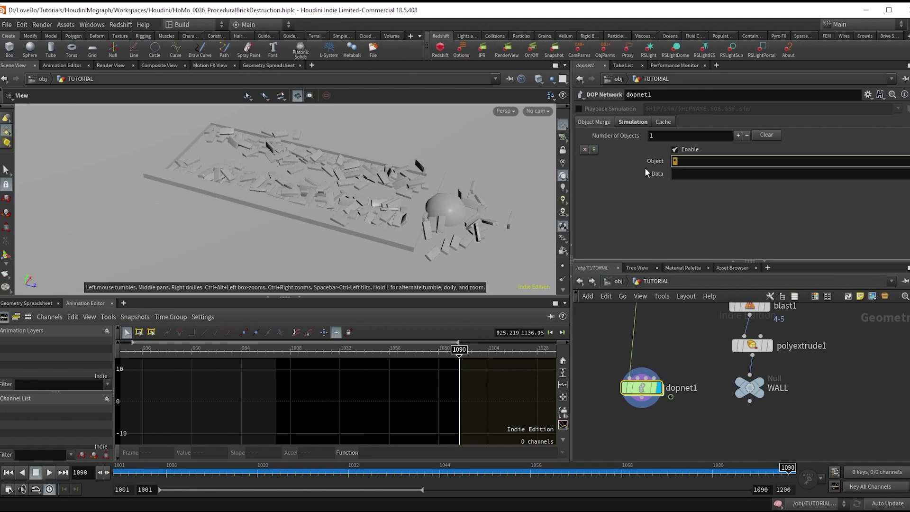
pyautogui.hotkey('ctrl', 'v')
pyautogui.press('Return')
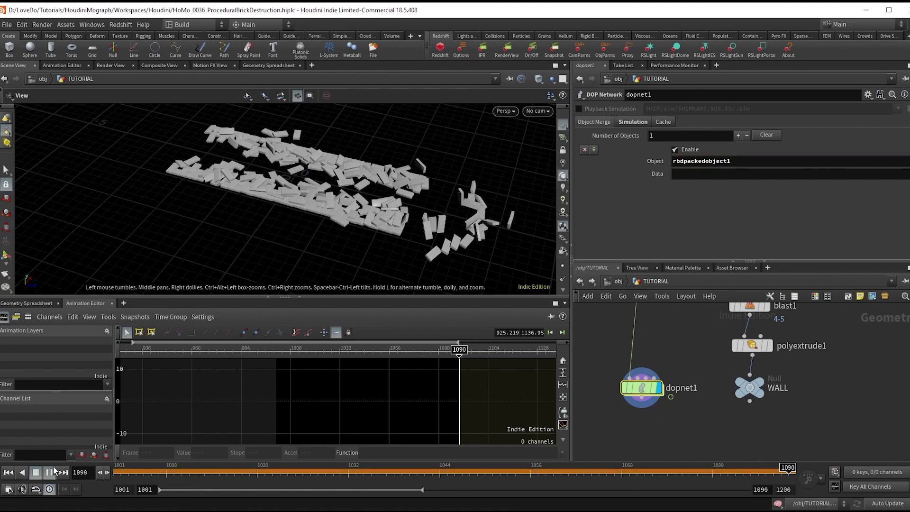
pyautogui.click(54, 471)
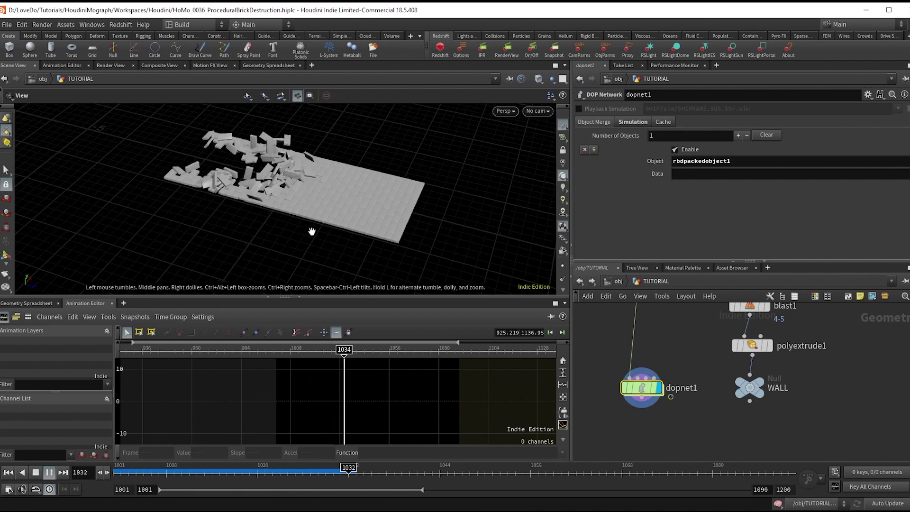